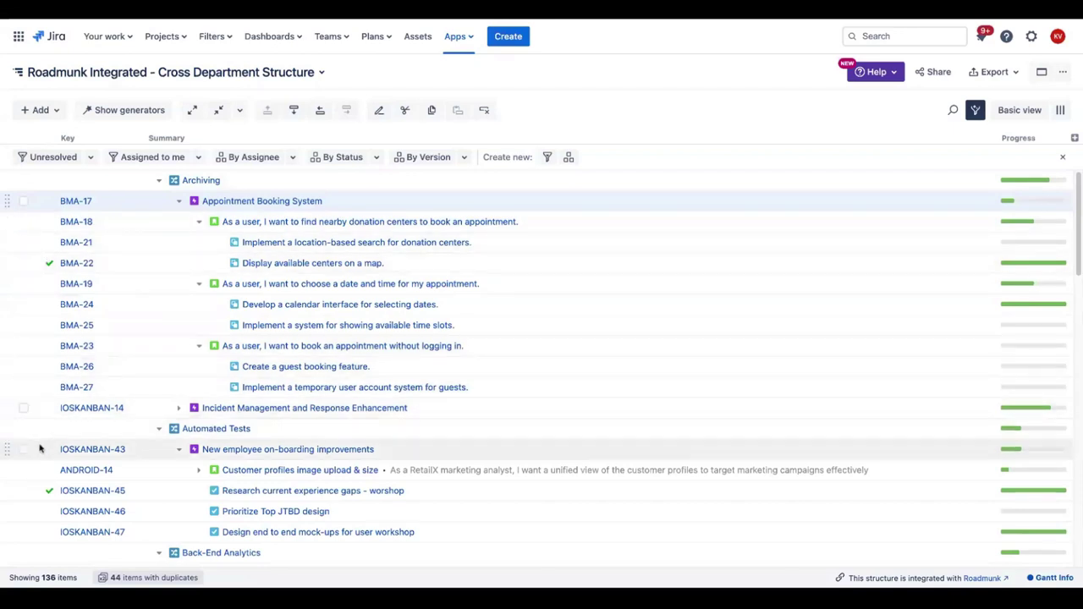
# Step: Scroll through the Cross Department Structure and bring up its Layout menu
pyautogui.scroll(-1, 40, 474)
pyautogui.scroll(-3, 40, 476)
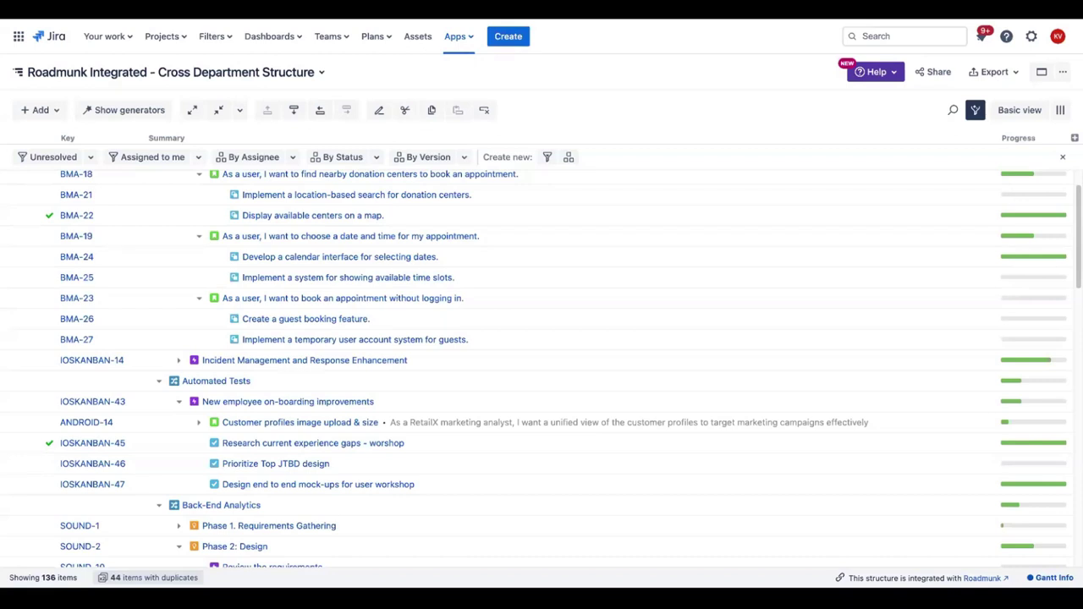
pyautogui.click(1065, 72)
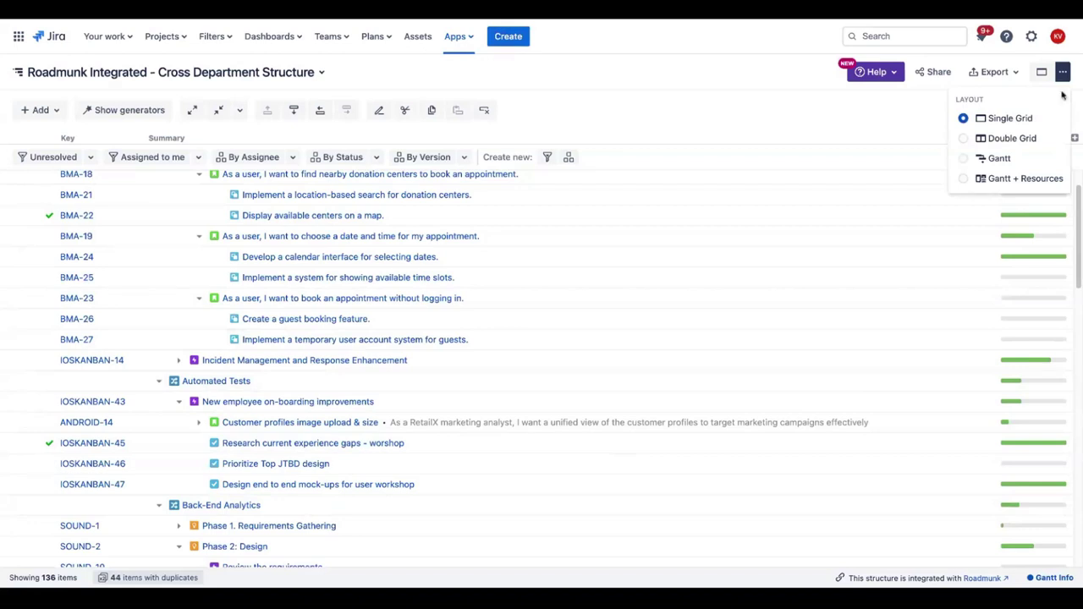
# Step: Switch to the Gantt + Resources layout, widening the Gantt and enlarging the Resources panel
pyautogui.click(1026, 179)
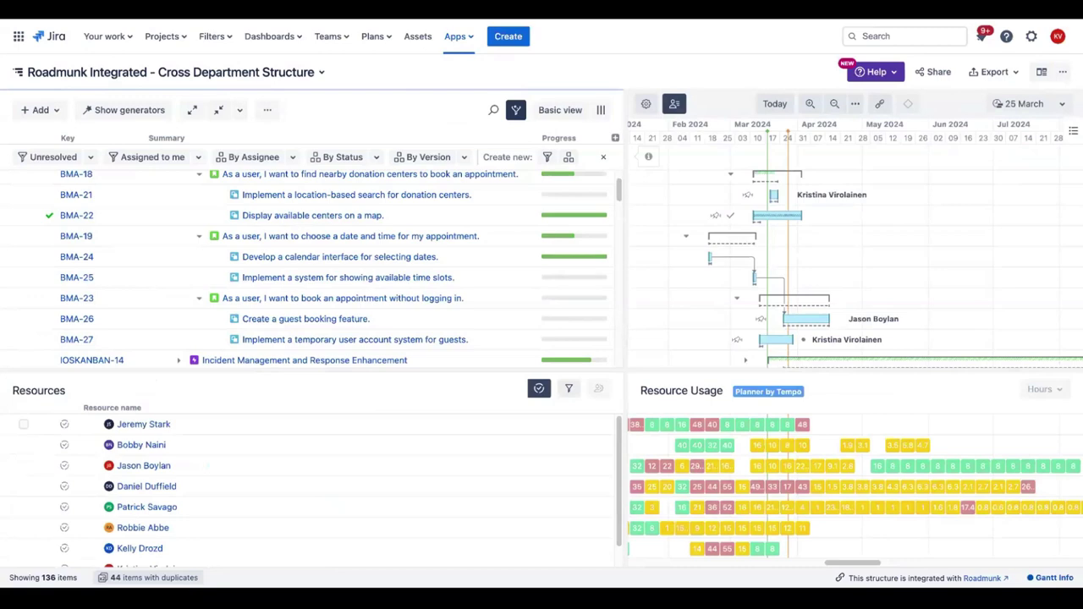
pyautogui.moveTo(624, 322); pyautogui.dragTo(555, 322)
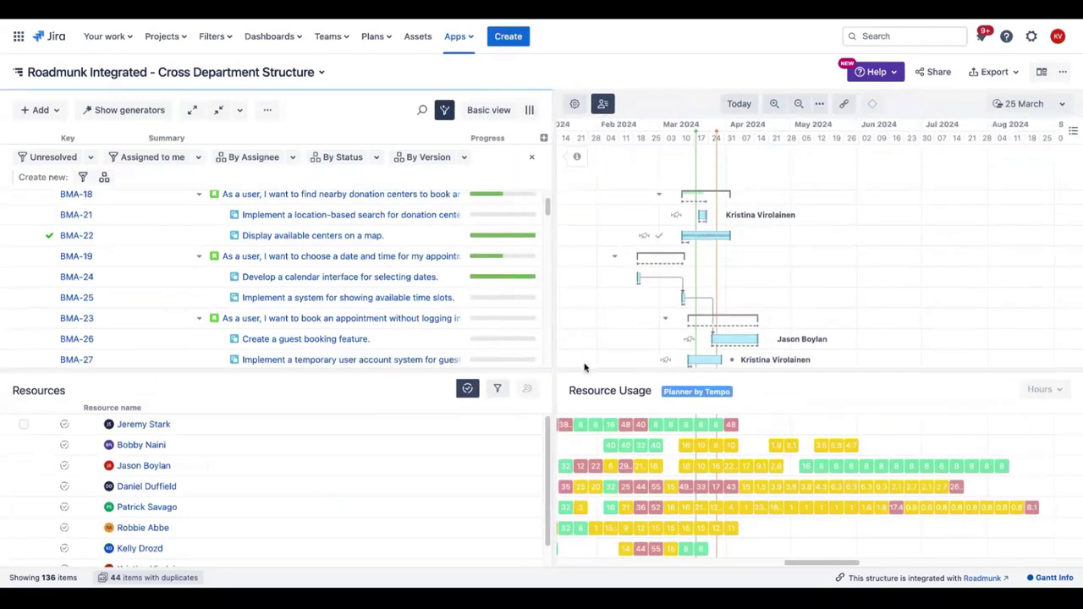
pyautogui.moveTo(582, 370); pyautogui.dragTo(525, 305)
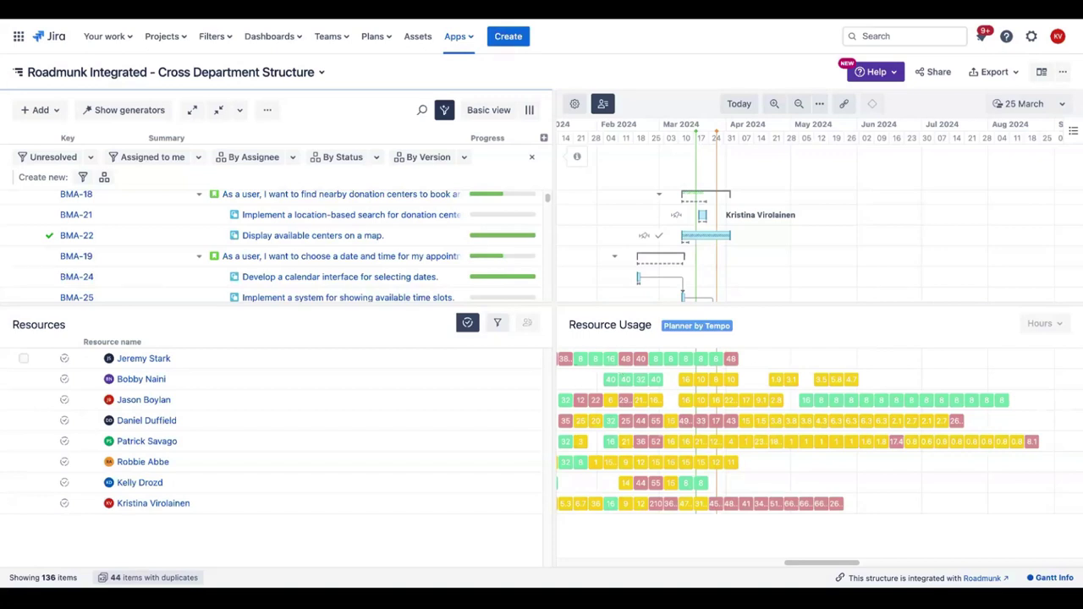
# Step: Lower the Resources splitter to review the 136-item tree, then raise it part way again
pyautogui.moveTo(584, 307); pyautogui.dragTo(593, 408)
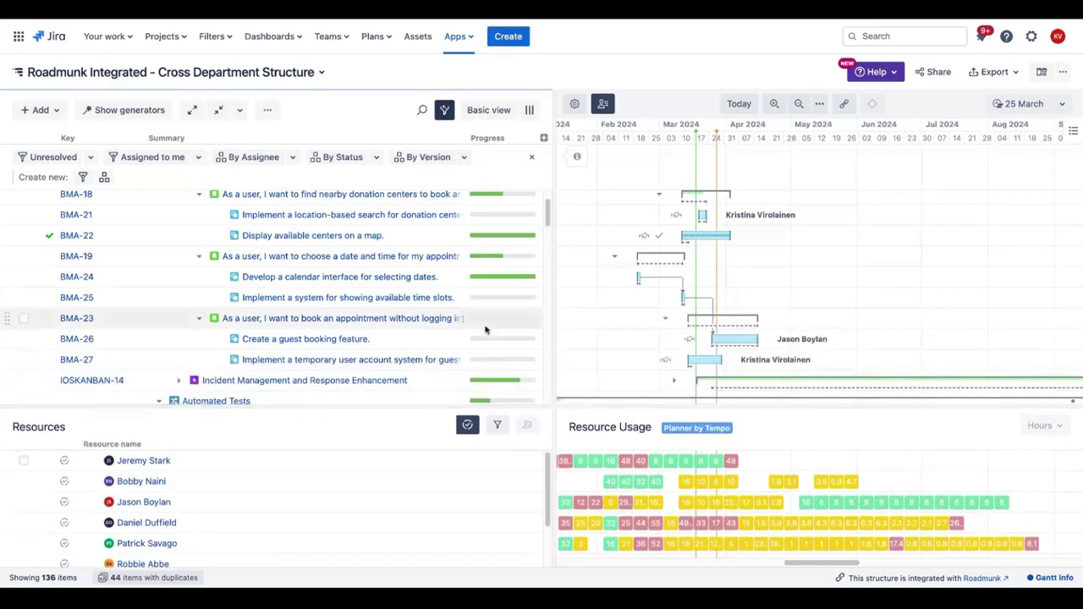
pyautogui.scroll(1, 444, 306)
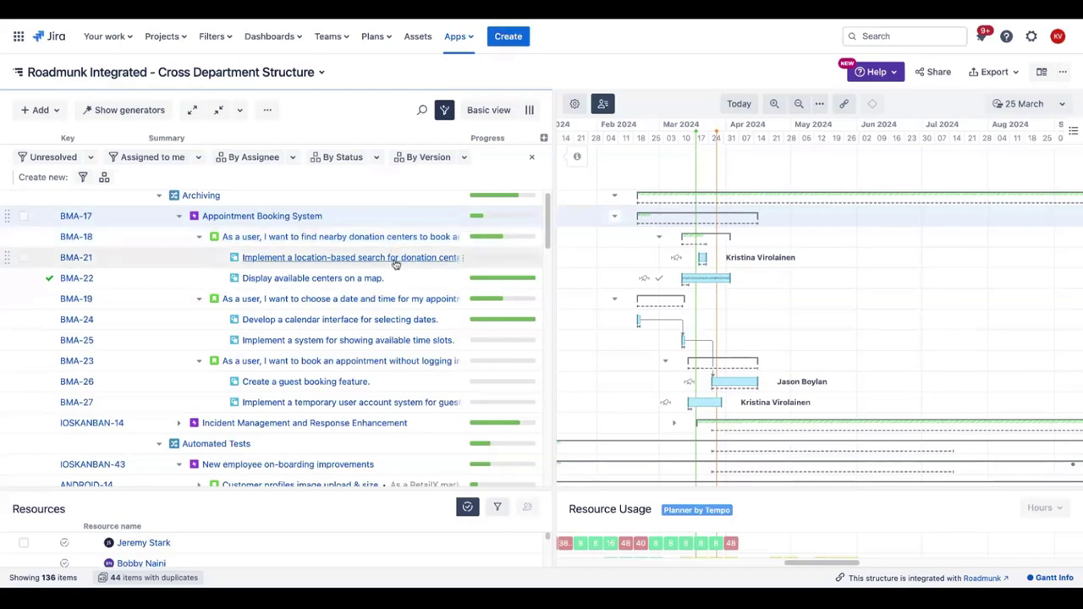
pyautogui.scroll(-5, 398, 388)
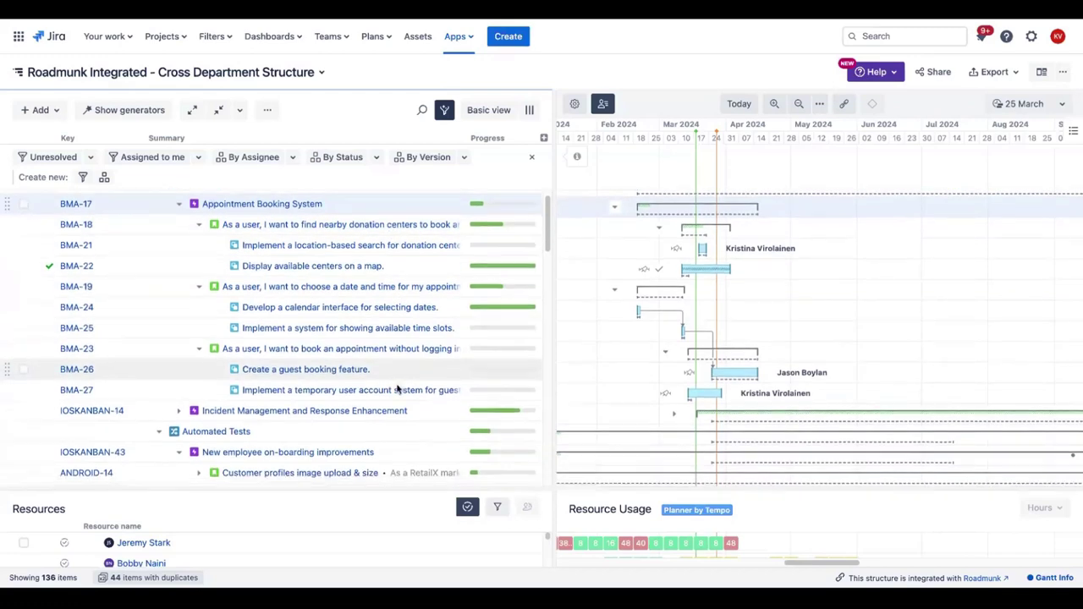
pyautogui.scroll(-2, 397, 388)
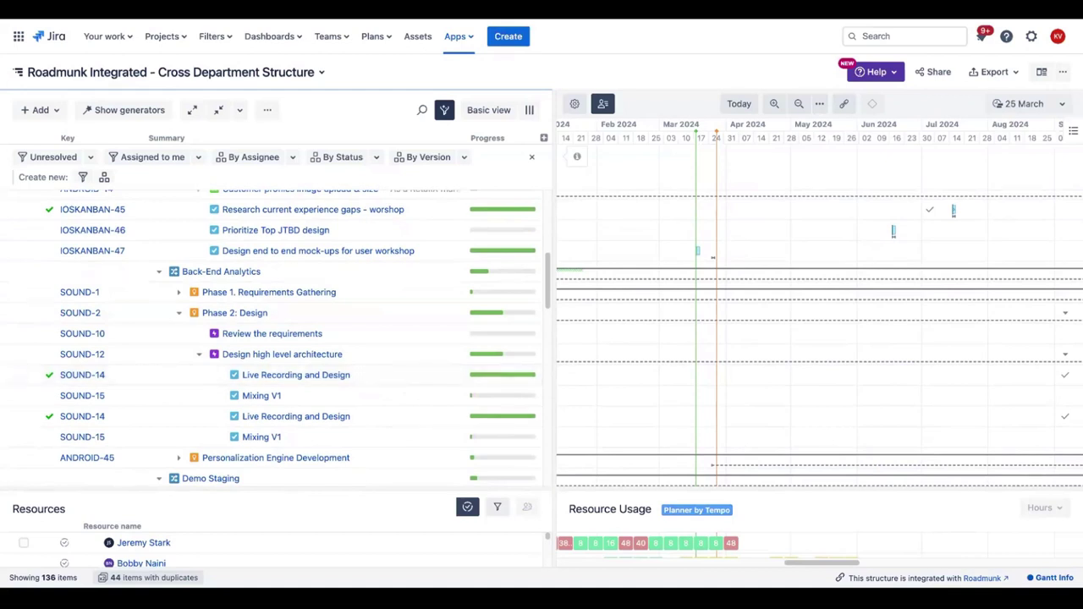
pyautogui.moveTo(590, 487); pyautogui.dragTo(585, 384)
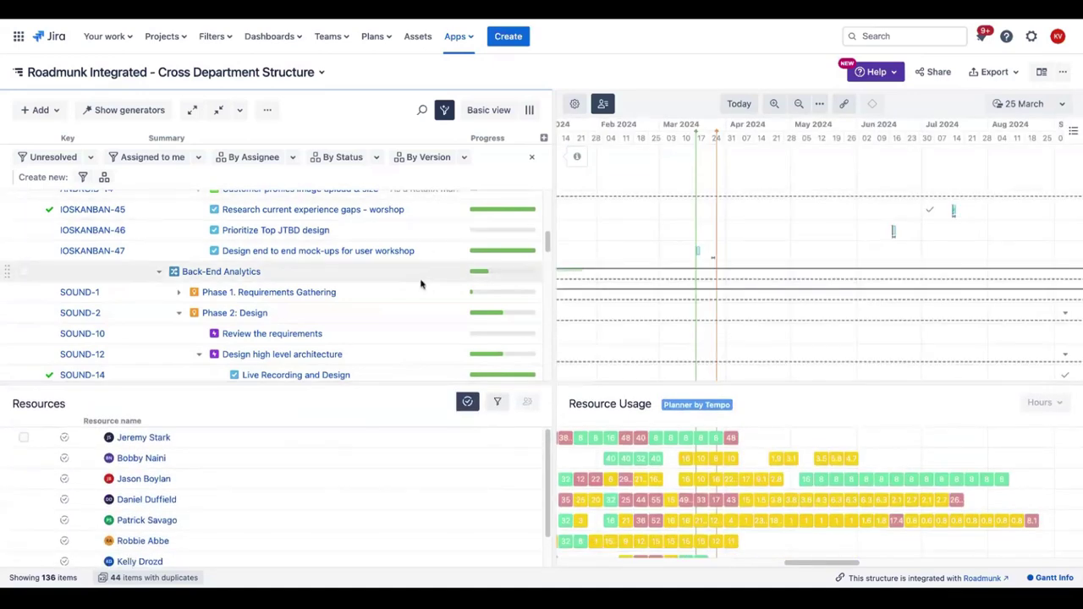
pyautogui.scroll(1, 421, 285)
pyautogui.scroll(3, 421, 285)
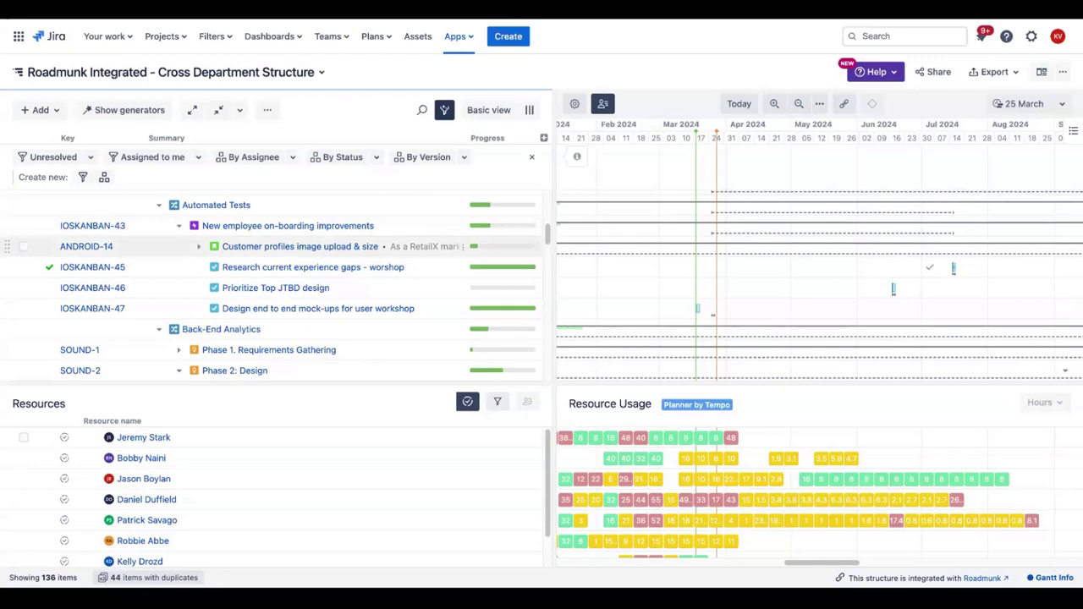
# Step: Switch to MyClinic Mobile App in Single Grid, collapsing No version and expanding R01 01/30/2024
pyautogui.click(325, 73)
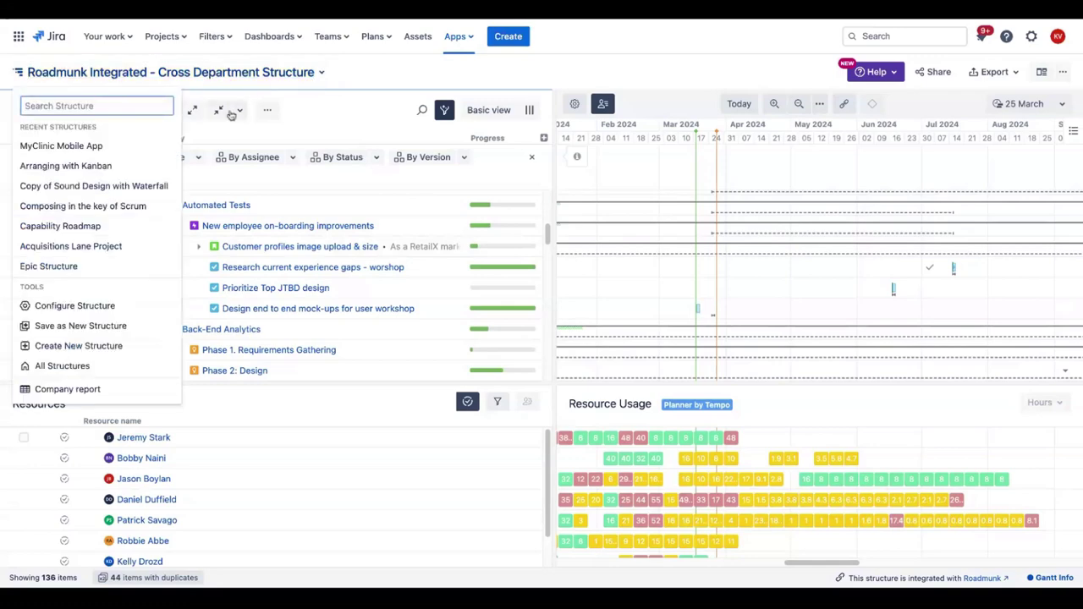
pyautogui.click(115, 153)
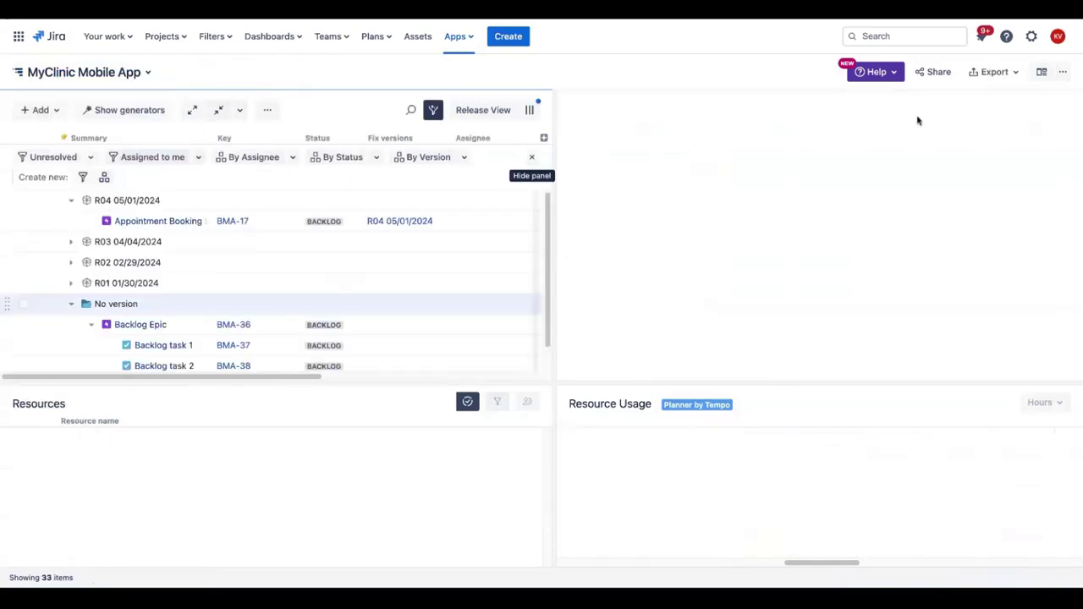
pyautogui.click(1061, 75)
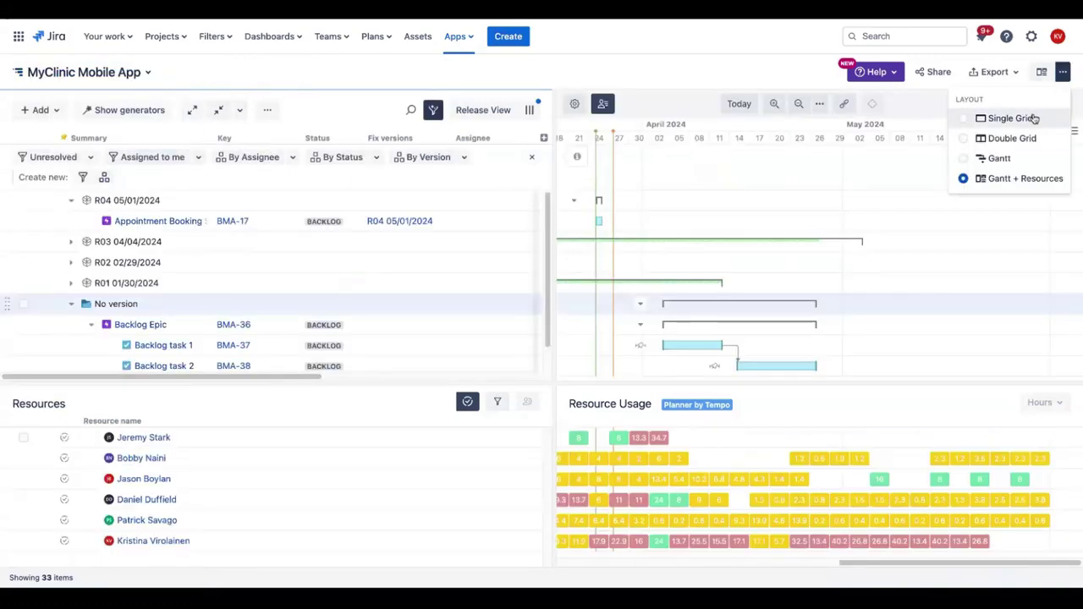
pyautogui.click(1035, 118)
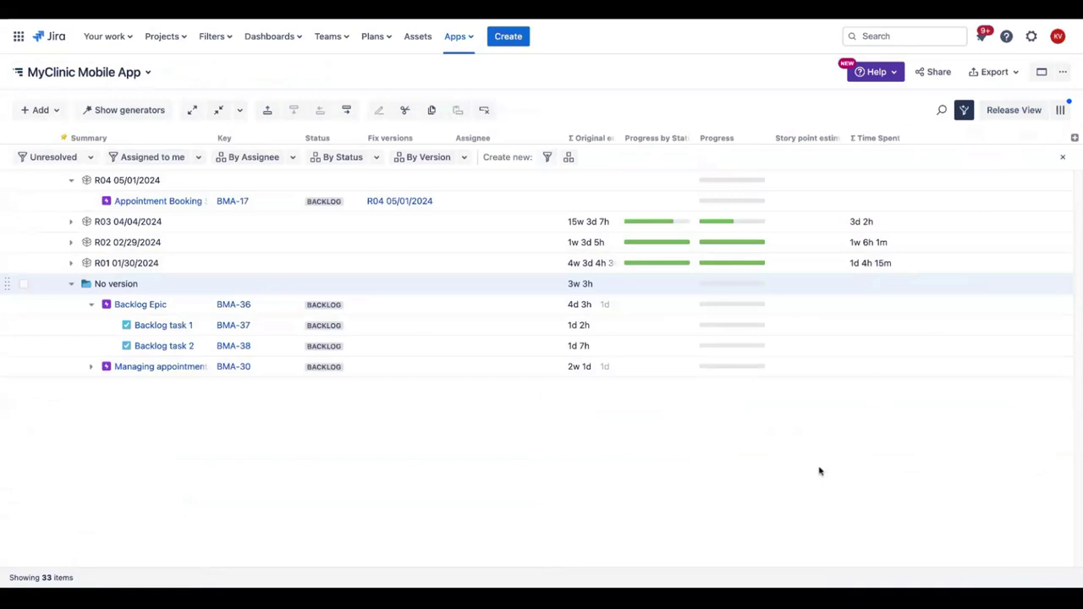
pyautogui.click(72, 284)
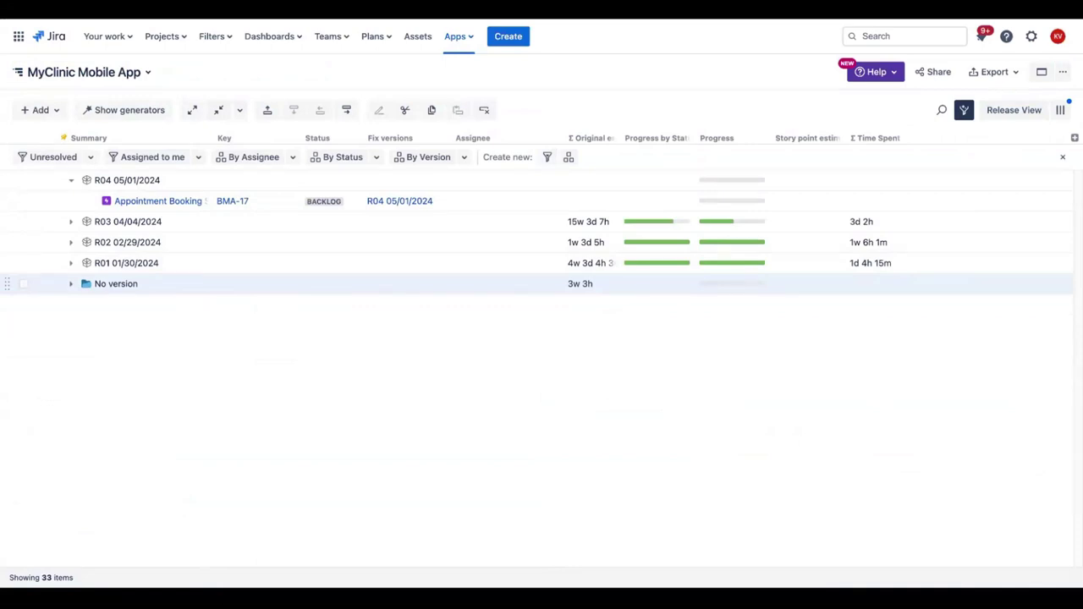
pyautogui.click(73, 264)
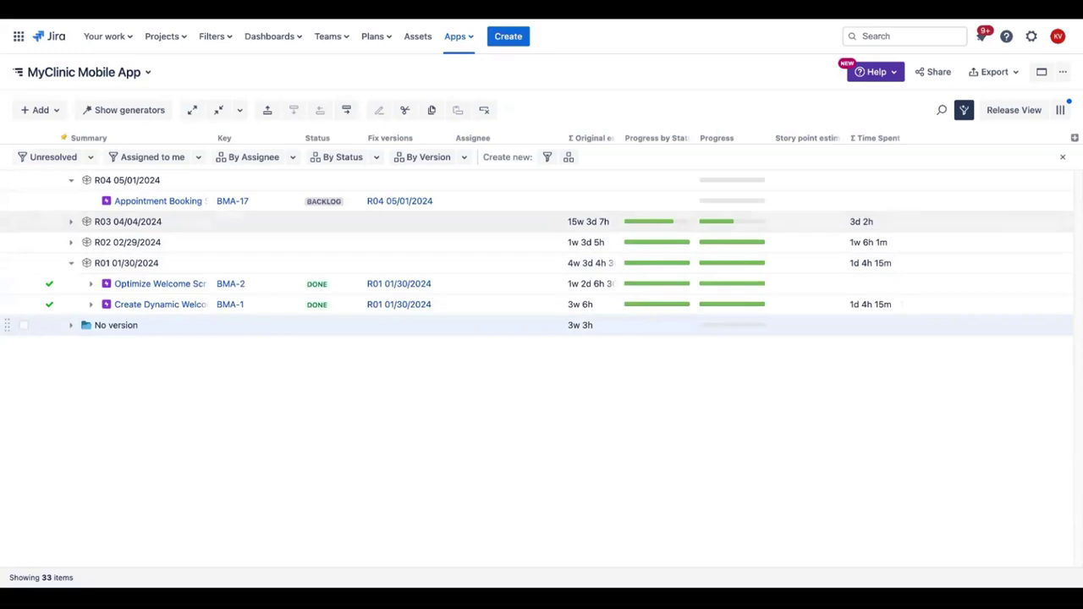
# Step: Expand release R03 04/04/2024 and move New Epic into R04, then back to R03
pyautogui.click(71, 262)
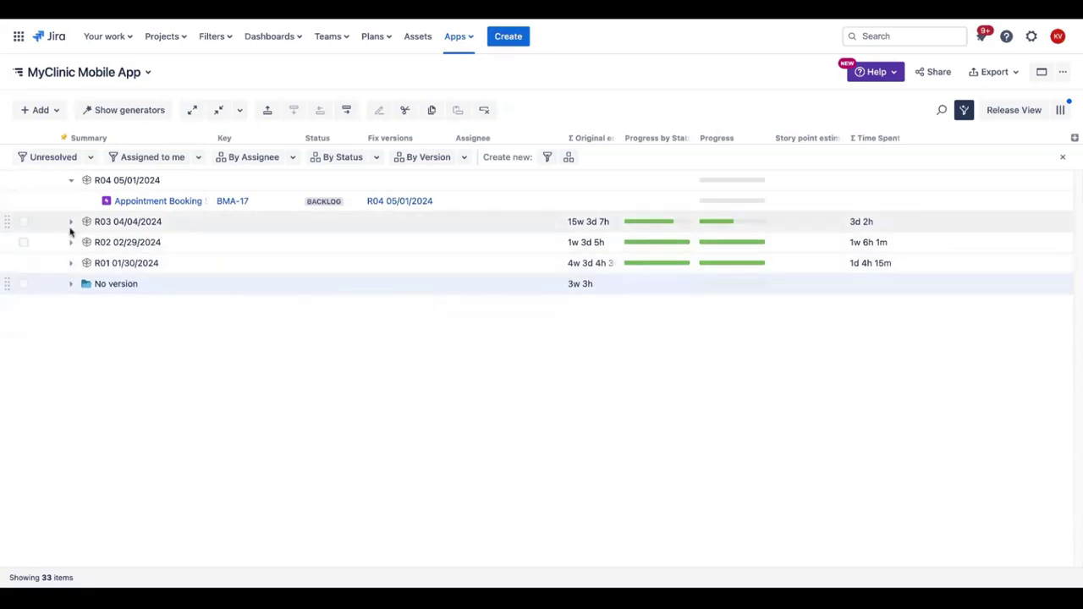
pyautogui.click(71, 222)
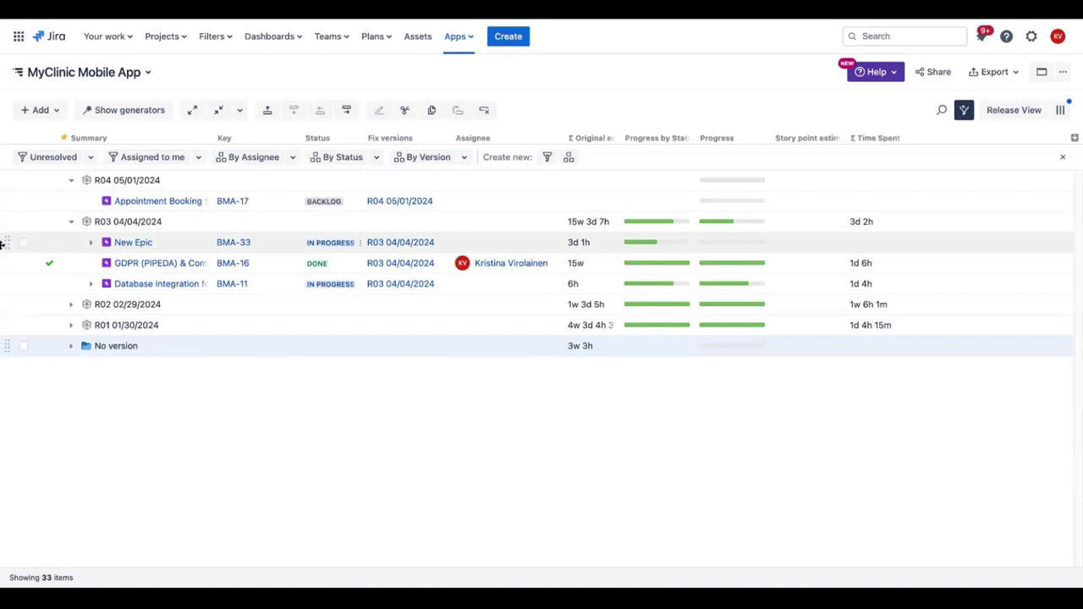
pyautogui.moveTo(2, 244); pyautogui.dragTo(2, 225)
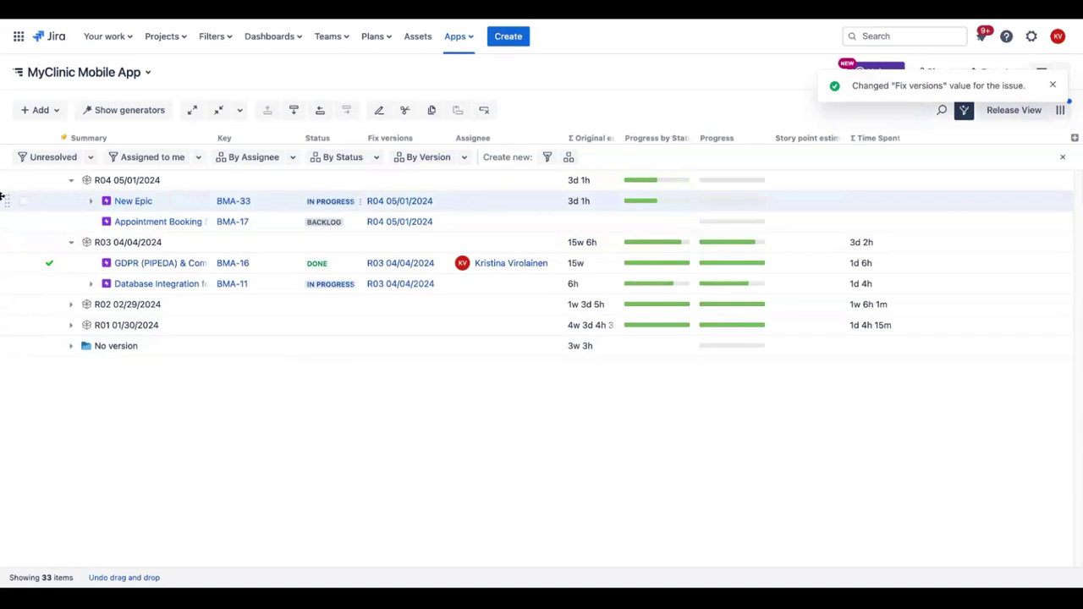
pyautogui.moveTo(8, 202); pyautogui.dragTo(25, 244)
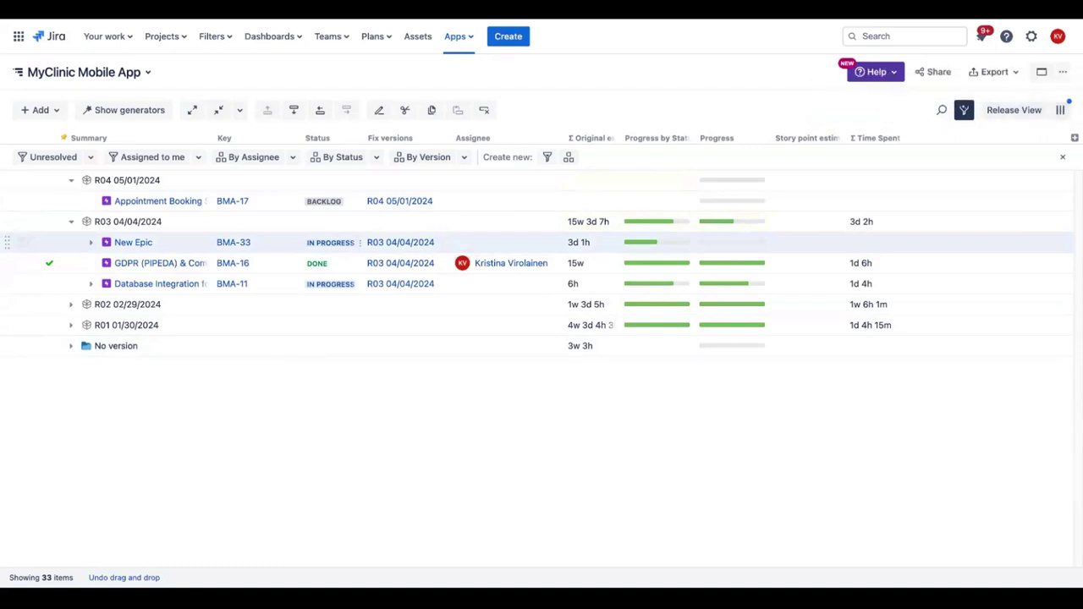
# Step: Drag the Managing appointments epic from No version into release R04 05/01/2024
pyautogui.click(72, 222)
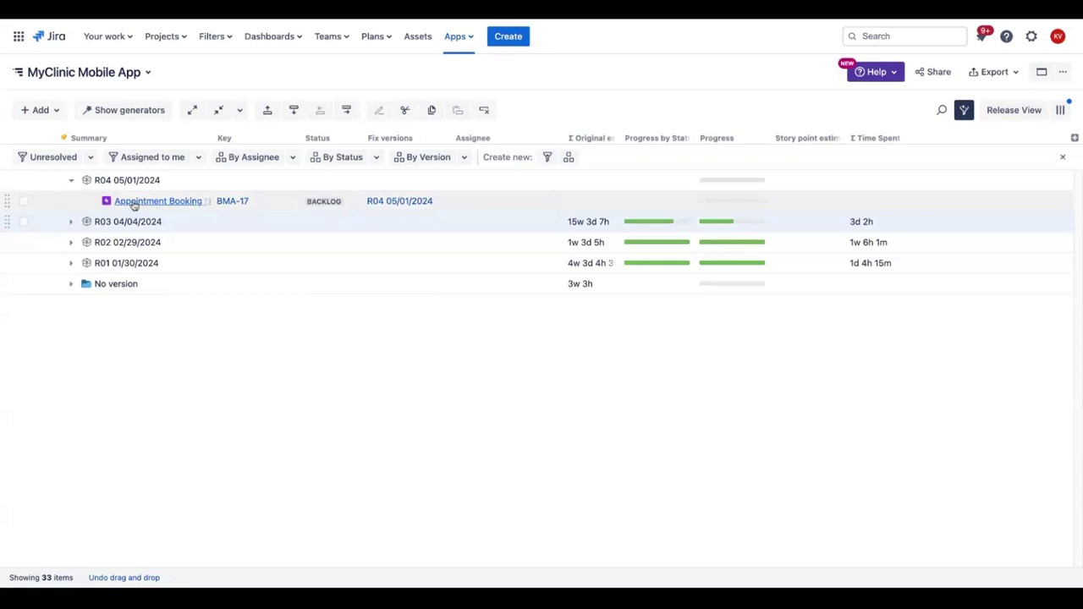
pyautogui.click(71, 284)
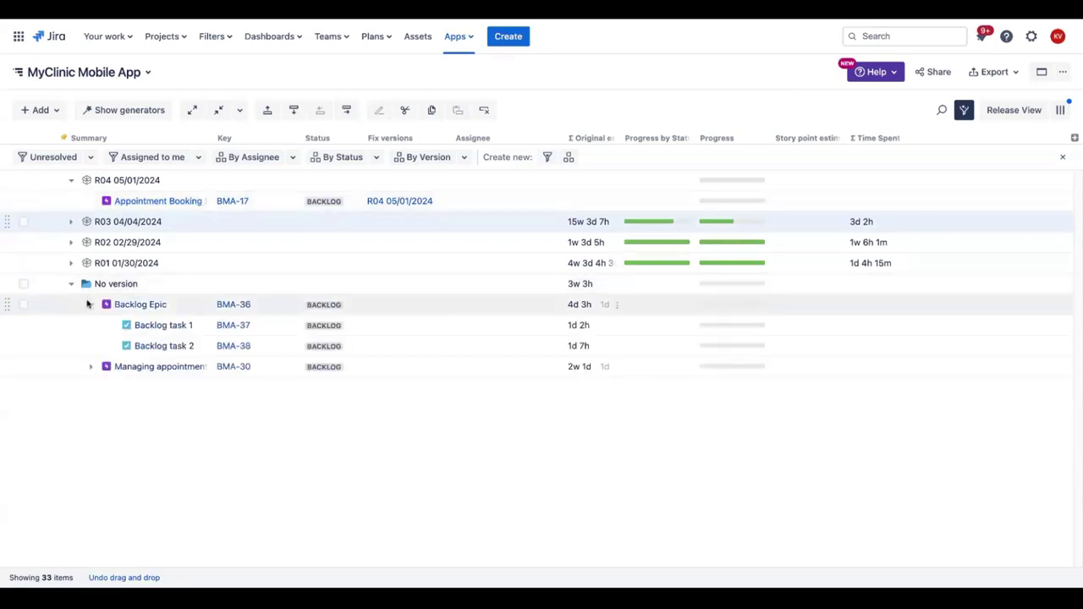
pyautogui.click(90, 305)
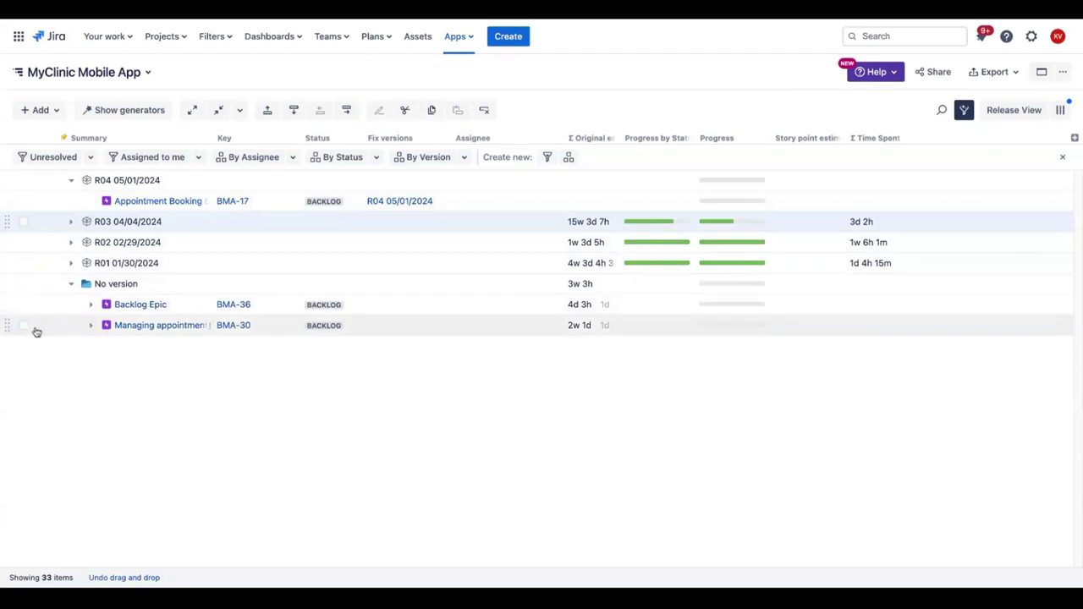
pyautogui.moveTo(4, 325); pyautogui.dragTo(12, 222)
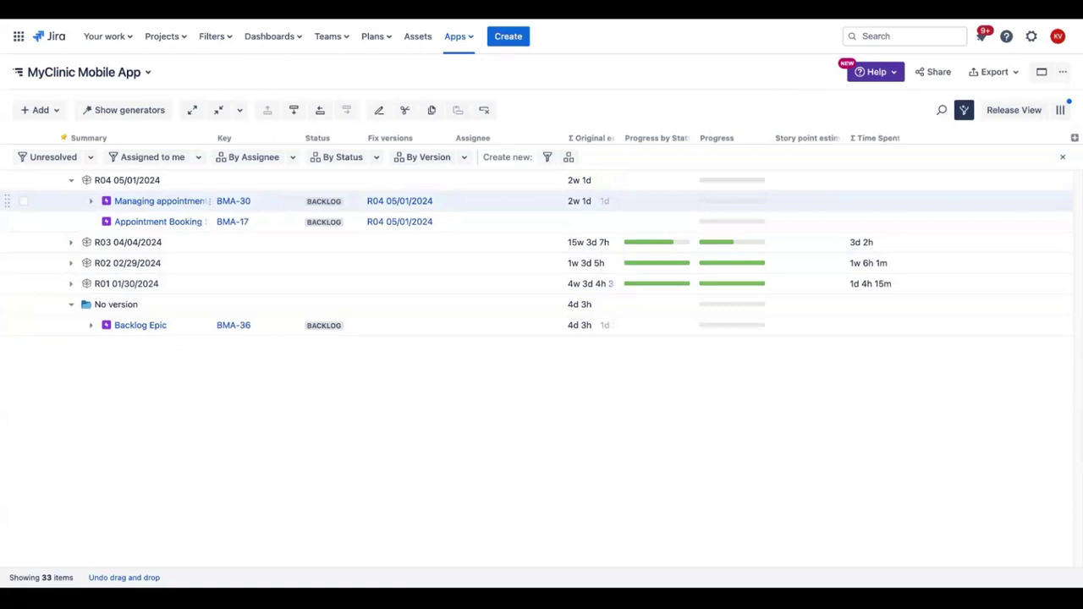
# Step: Create a new epic named Calendar View in release R04 05/01/2024
pyautogui.click(23, 201)
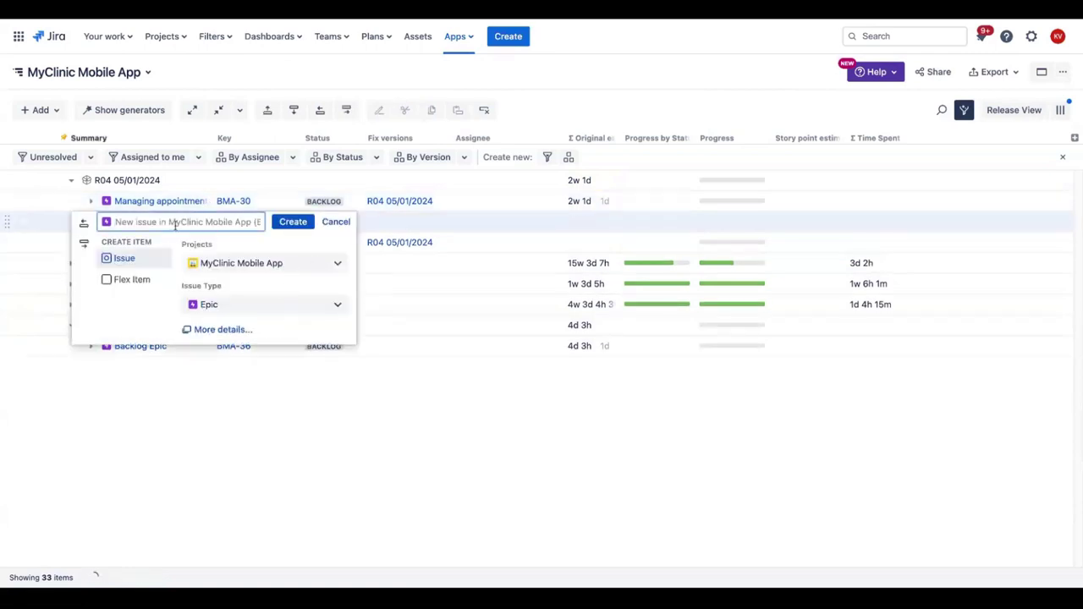
pyautogui.write('Calendar')
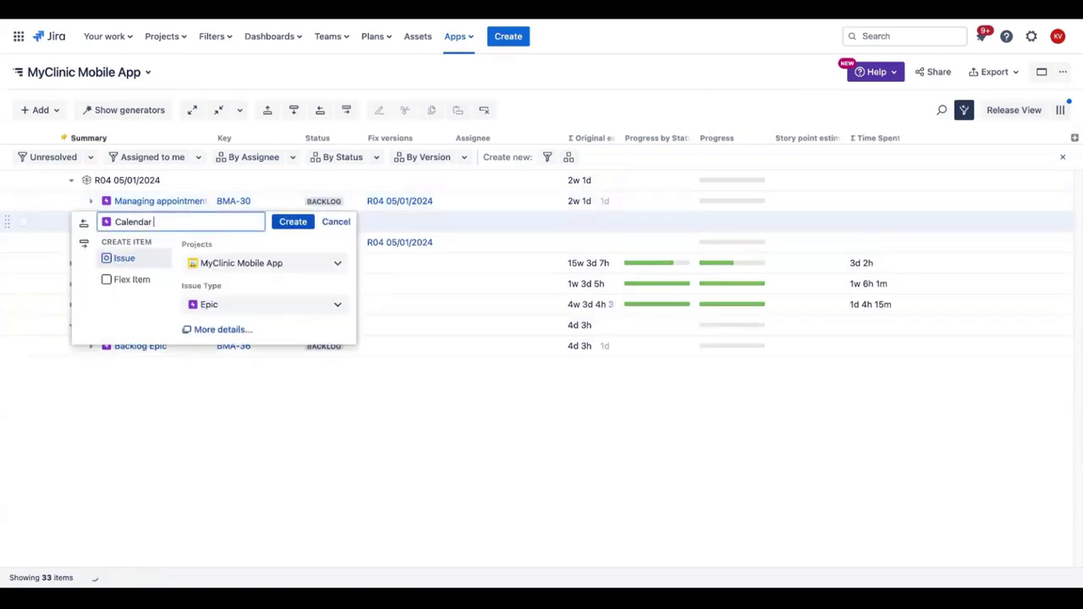
pyautogui.write(' Epic')
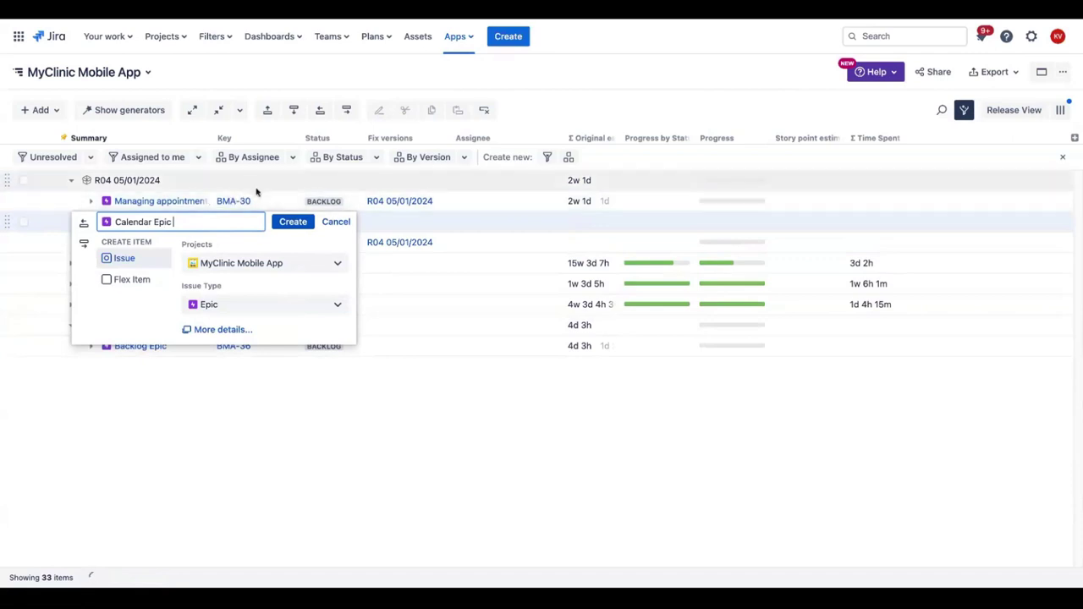
pyautogui.press('BackSpace')
pyautogui.press('BackSpace')
pyautogui.press('BackSpace')
pyautogui.press('BackSpace')
pyautogui.press('BackSpace')
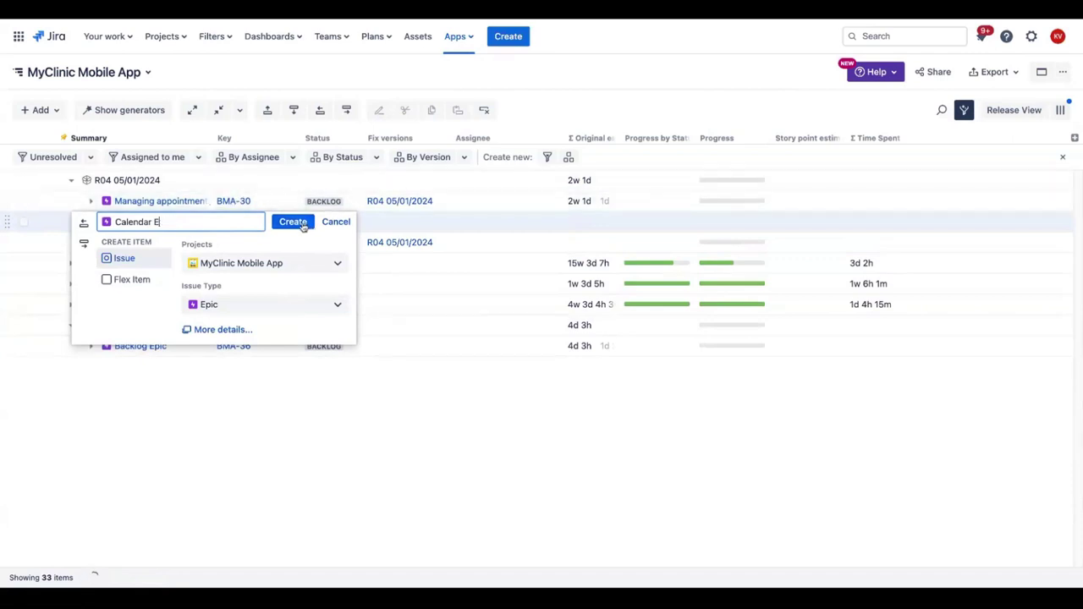
pyautogui.write('View')
pyautogui.click(293, 222)
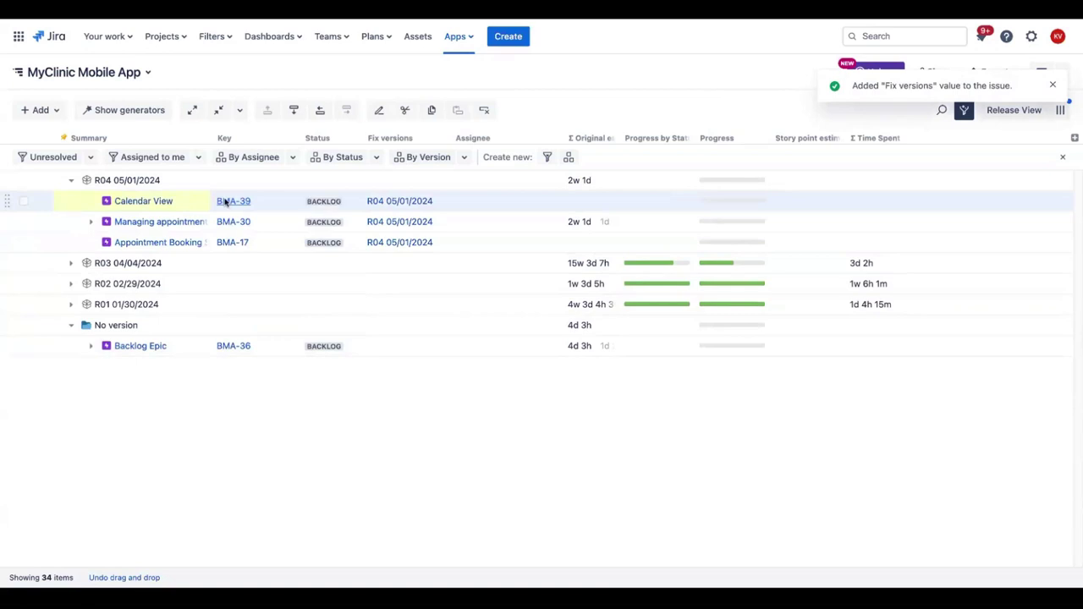
# Step: Add a child Task named Calendar Task 1 under Calendar View
pyautogui.press('Insert')
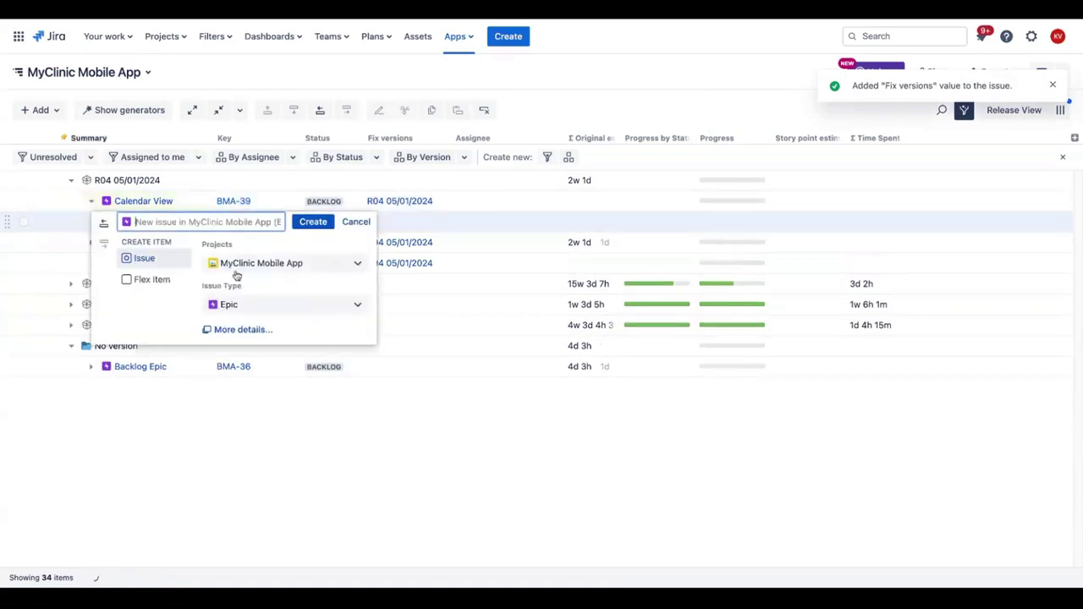
pyautogui.click(241, 305)
pyautogui.click(245, 334)
pyautogui.click(193, 222)
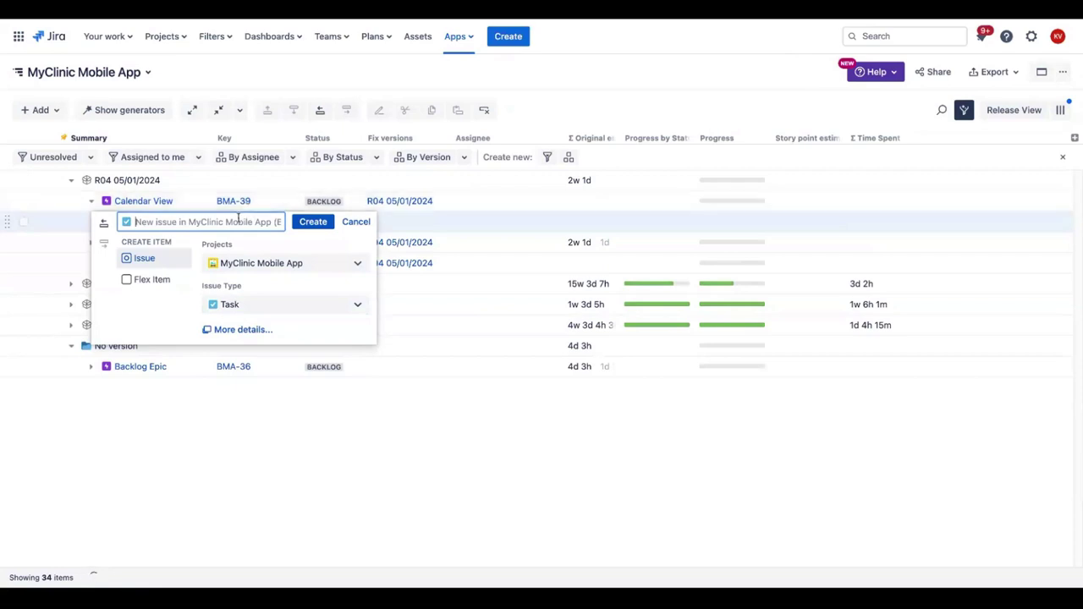
pyautogui.write('C')
pyautogui.press('BackSpace')
pyautogui.write('C')
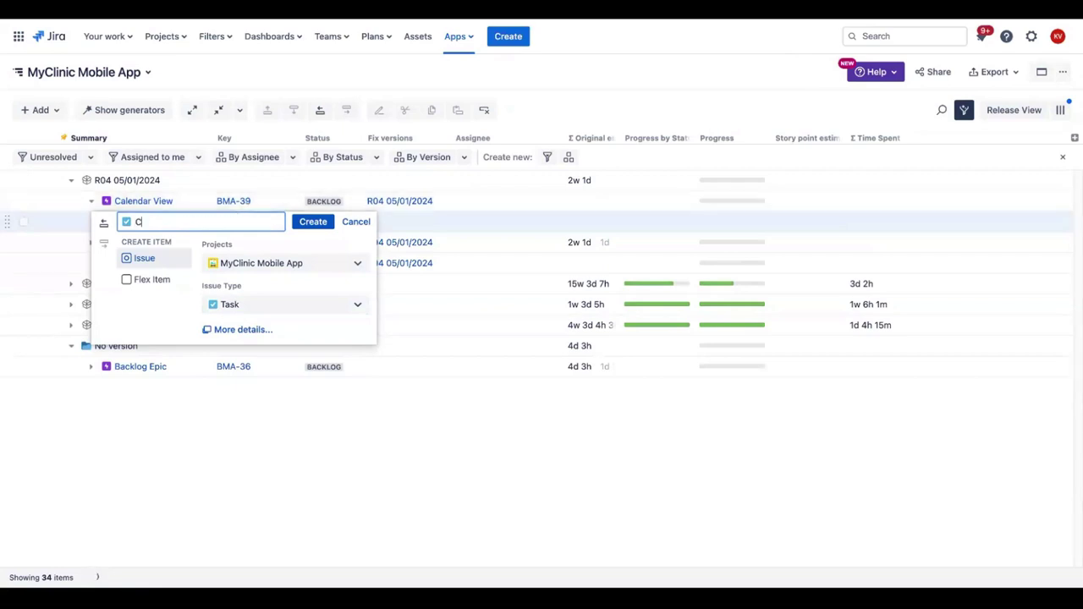
pyautogui.write('alendar Task 1')
pyautogui.click(309, 224)
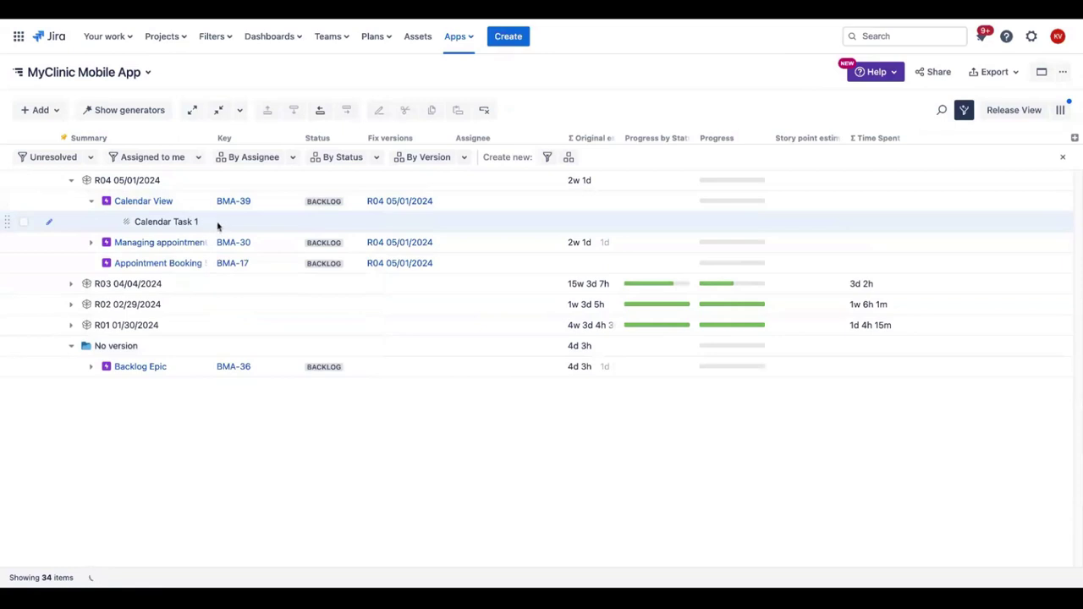
# Step: Add a second child Task named Calendar Task 2 under Calendar View
pyautogui.click(231, 321)
pyautogui.click(242, 350)
pyautogui.click(182, 243)
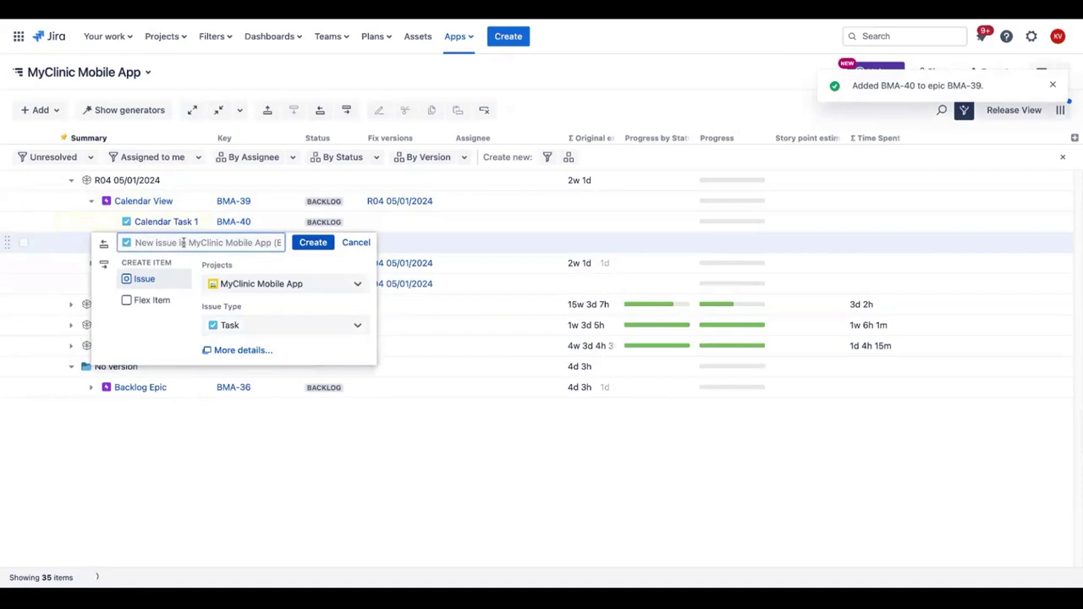
pyautogui.write('Calendar Task 2')
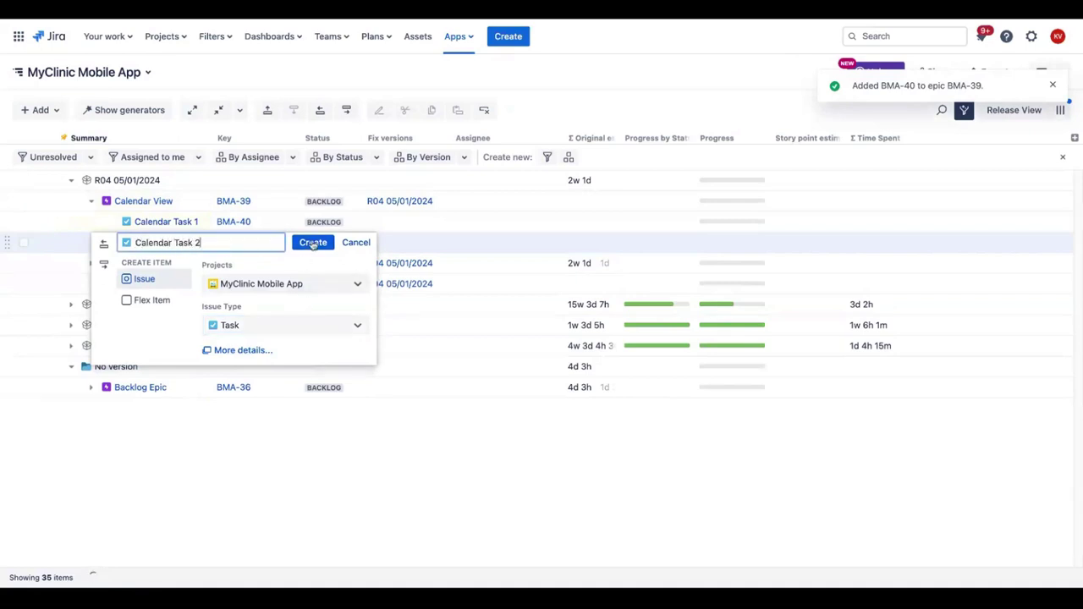
pyautogui.click(309, 246)
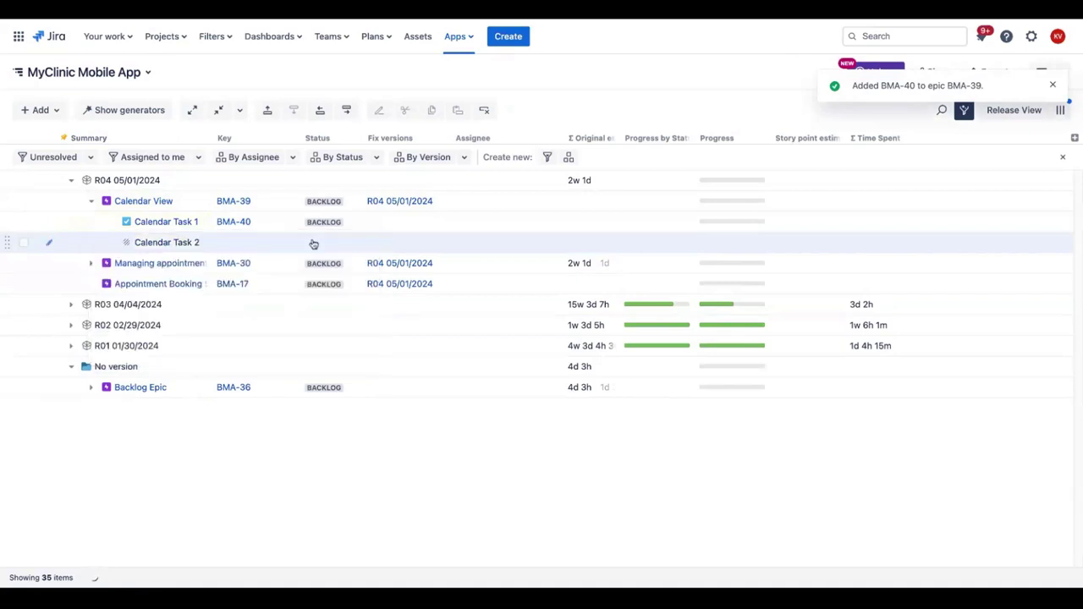
# Step: Review the Calendar View epic BMA-39, then bring up Calendar Task 1 (BMA-40)
pyautogui.click(169, 207)
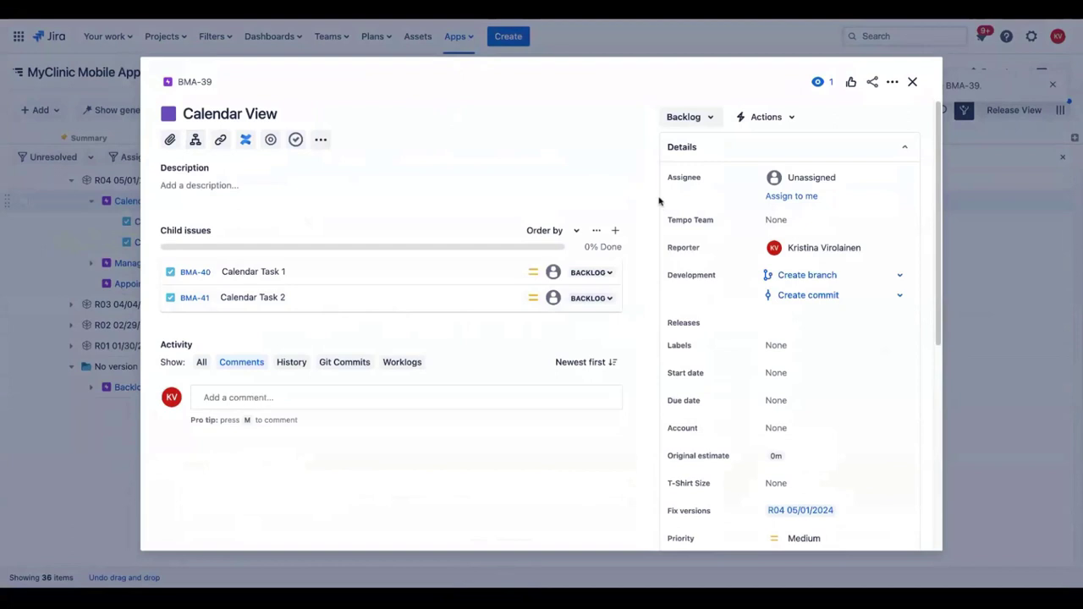
pyautogui.click(913, 81)
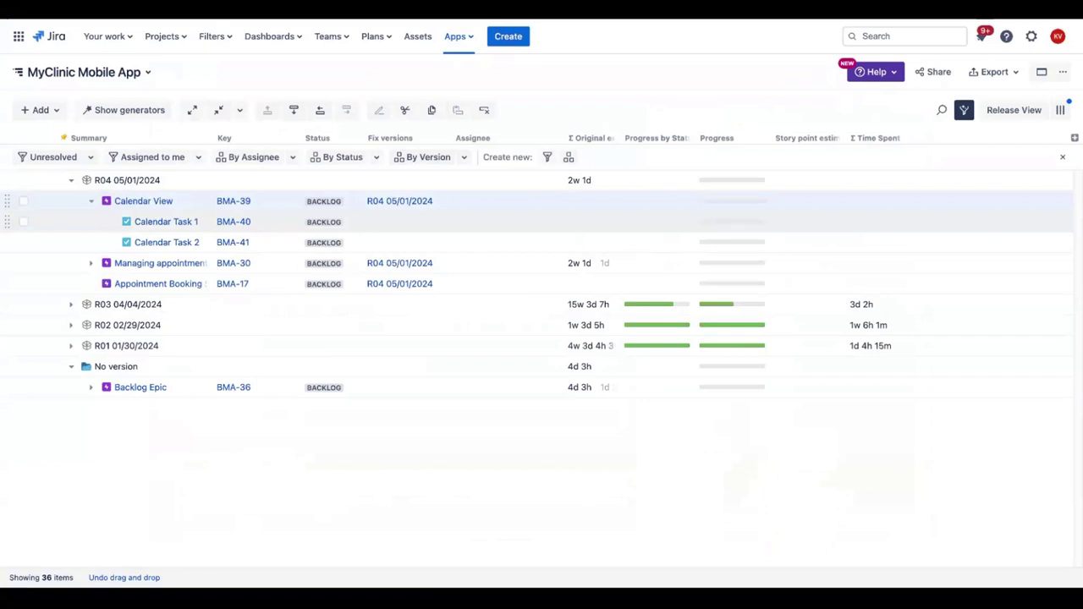
pyautogui.click(165, 223)
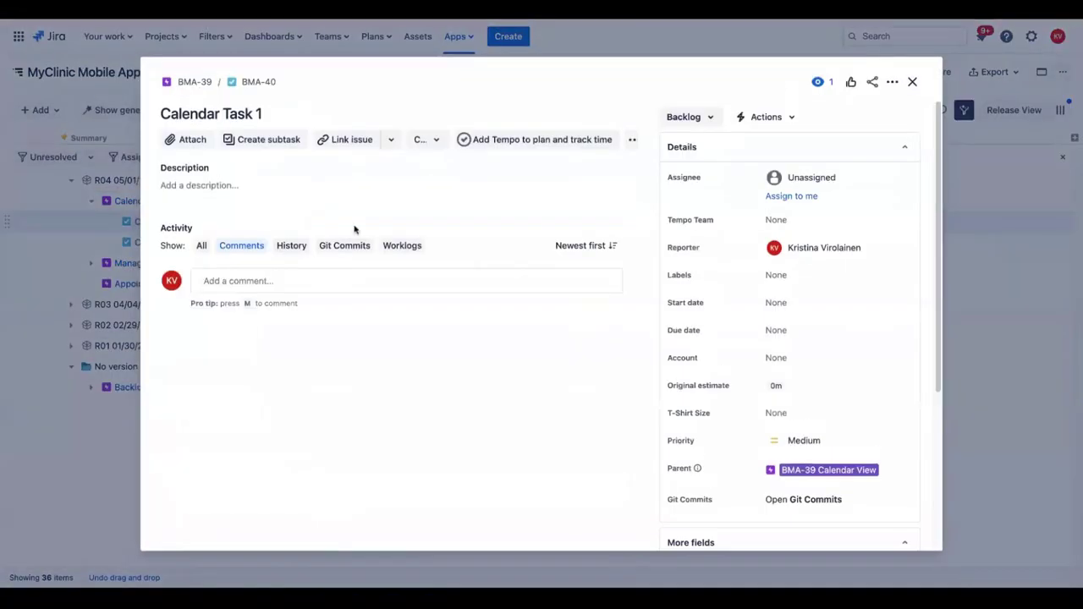
# Step: Replace Calendar Task 1's 0m original estimate with 1d 2h
pyautogui.click(806, 456)
pyautogui.moveTo(805, 455); pyautogui.dragTo(757, 454)
pyautogui.write('1d 2h')
pyautogui.click(872, 481)
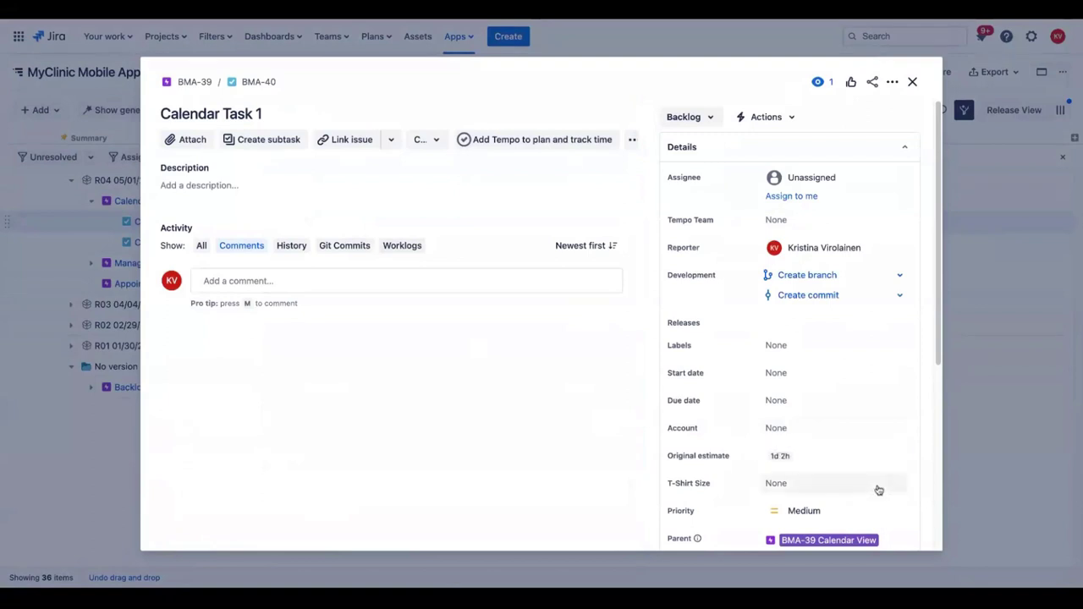
# Step: Set Calendar Task 1's start date to 4/4/2024 and due date to 4/24/2024
pyautogui.click(795, 372)
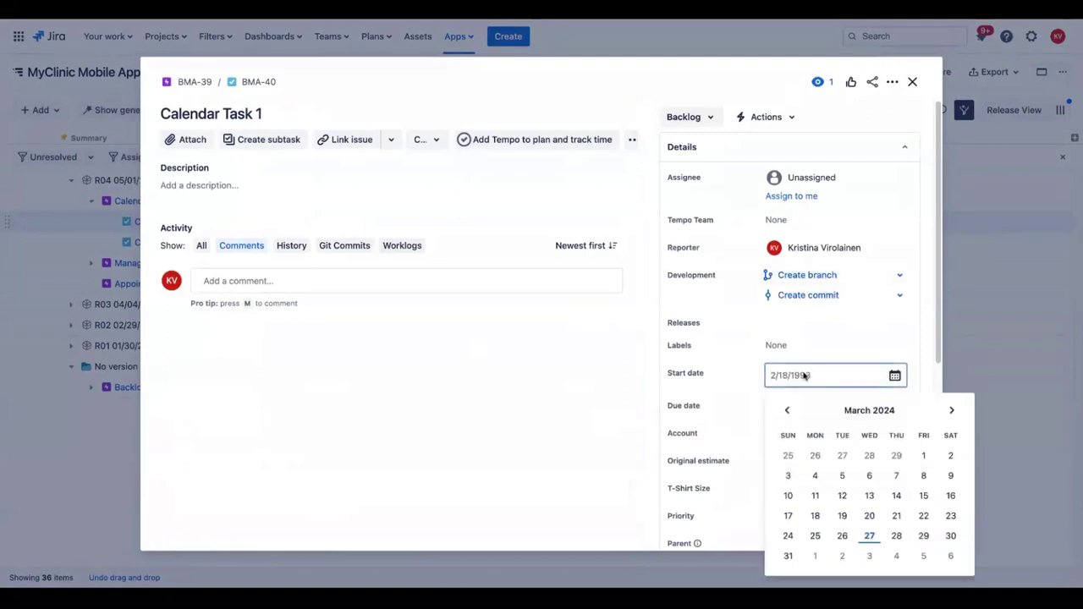
pyautogui.click(896, 558)
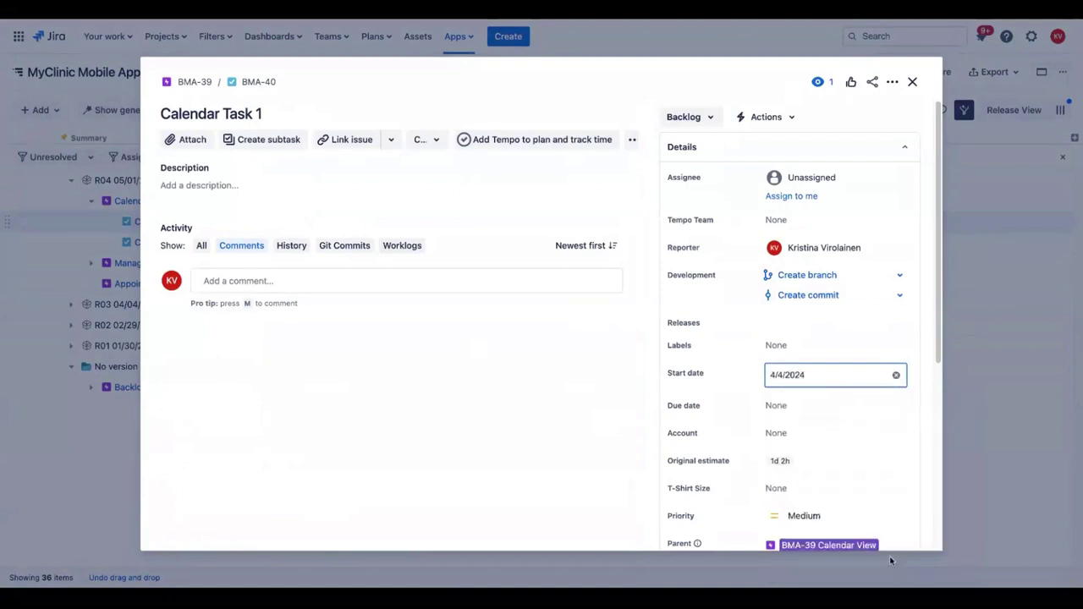
pyautogui.click(824, 405)
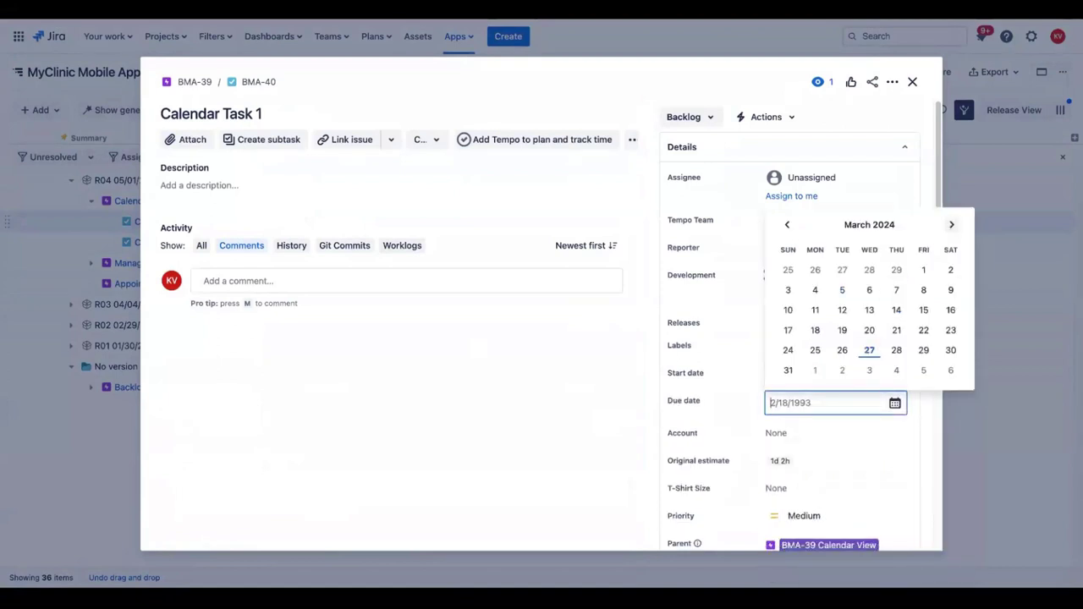
pyautogui.click(951, 227)
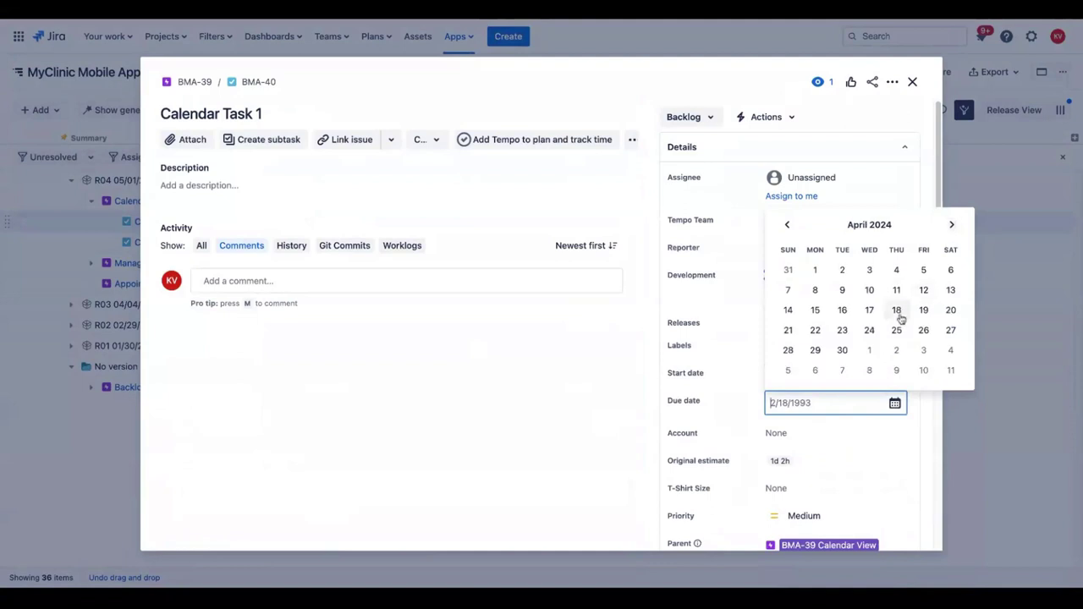
pyautogui.click(869, 334)
pyautogui.scroll(-3, 908, 446)
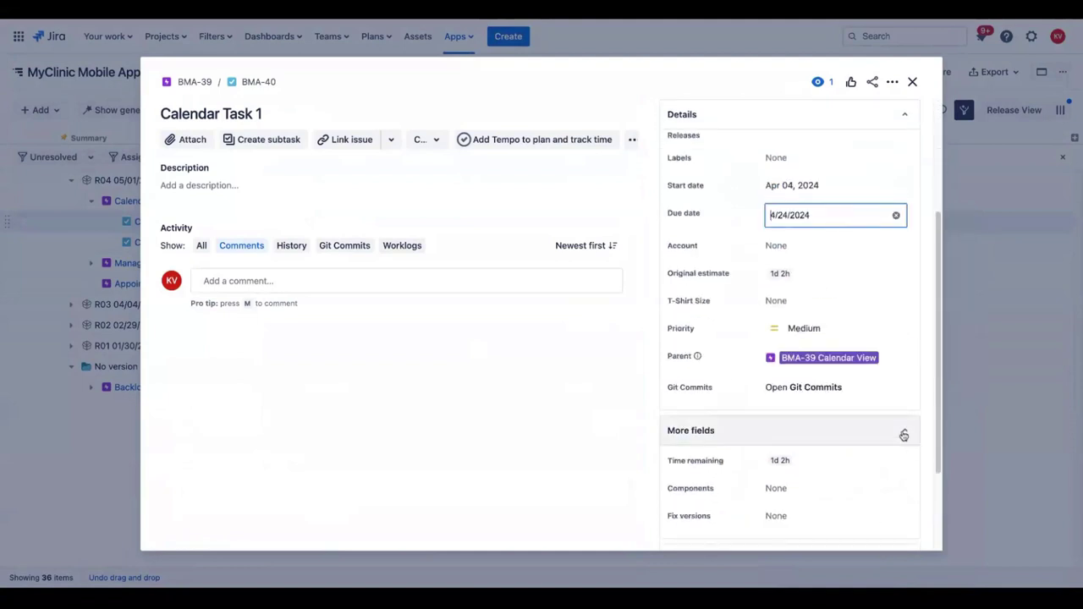
pyautogui.scroll(1, 920, 313)
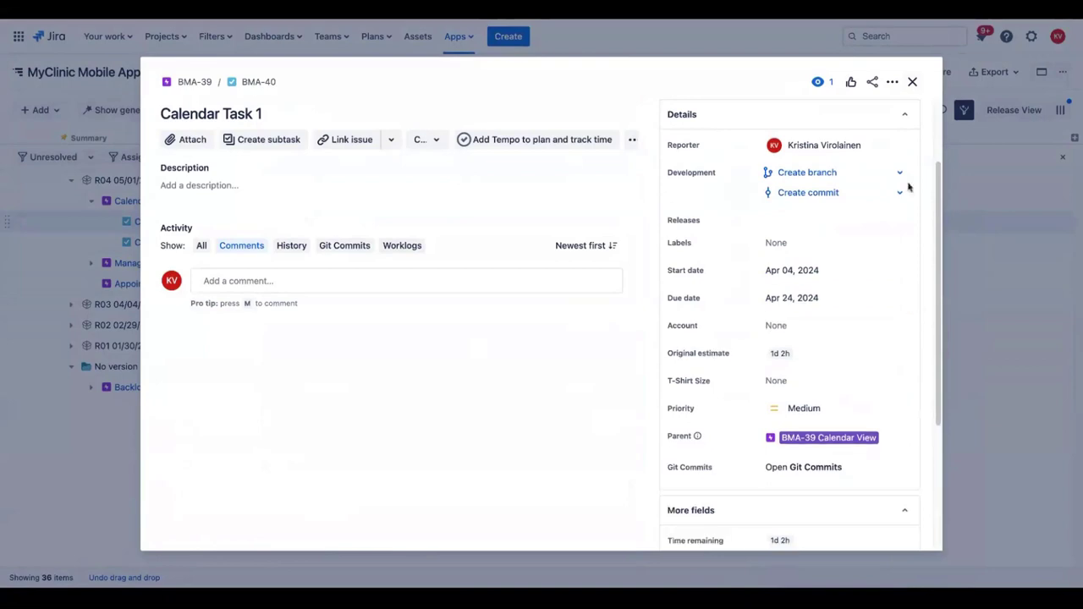
pyautogui.click(912, 81)
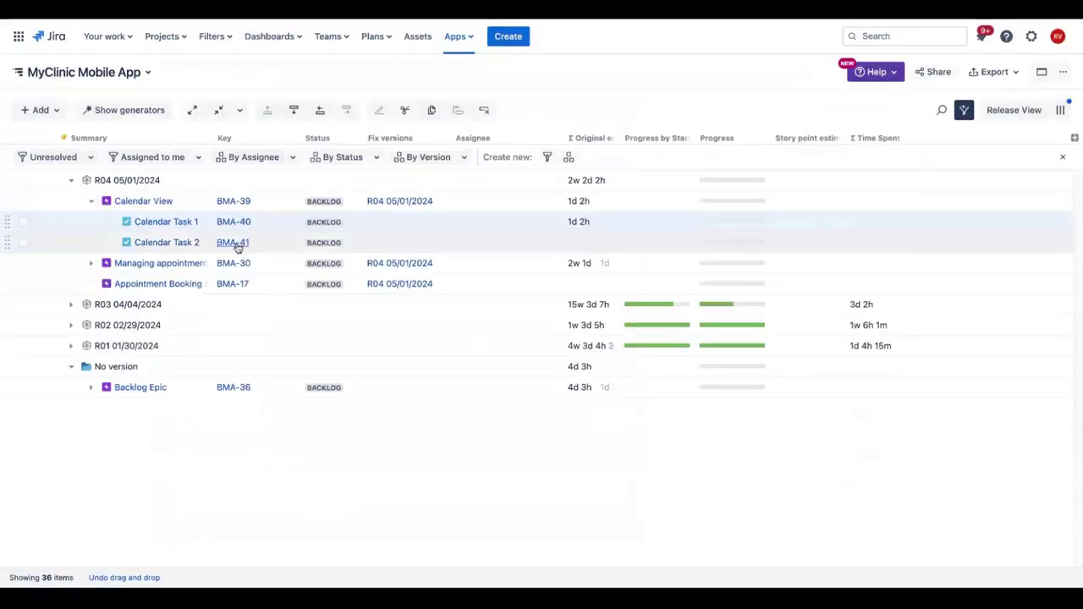
# Step: For Calendar Task 2 (BMA-41), enter a 20h original estimate, saved as 2d 4h
pyautogui.click(173, 243)
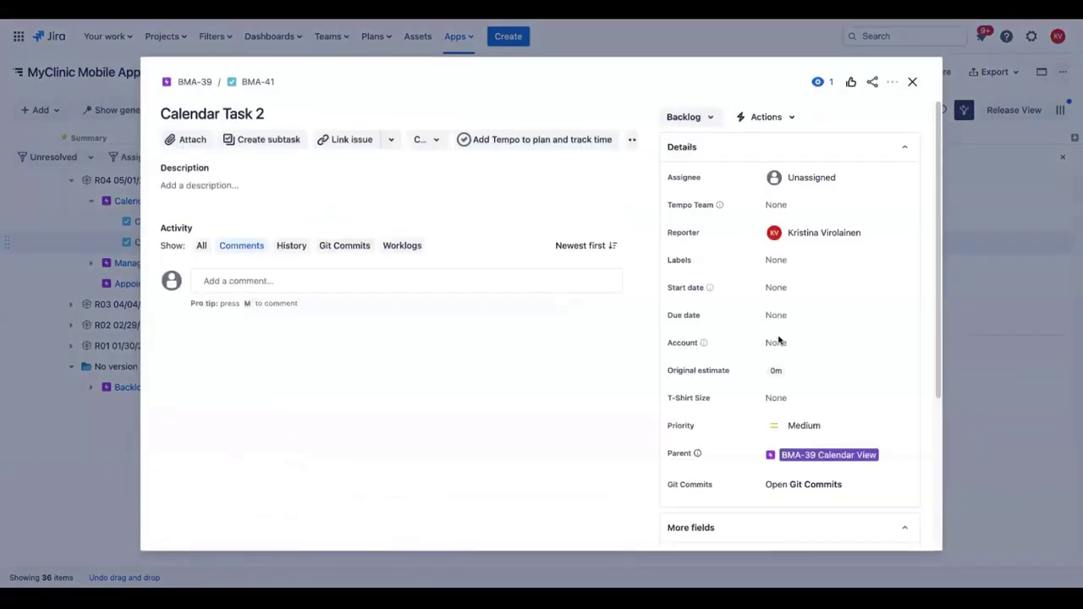
pyautogui.click(811, 457)
pyautogui.press('BackSpace')
pyautogui.press('BackSpace')
pyautogui.write('20')
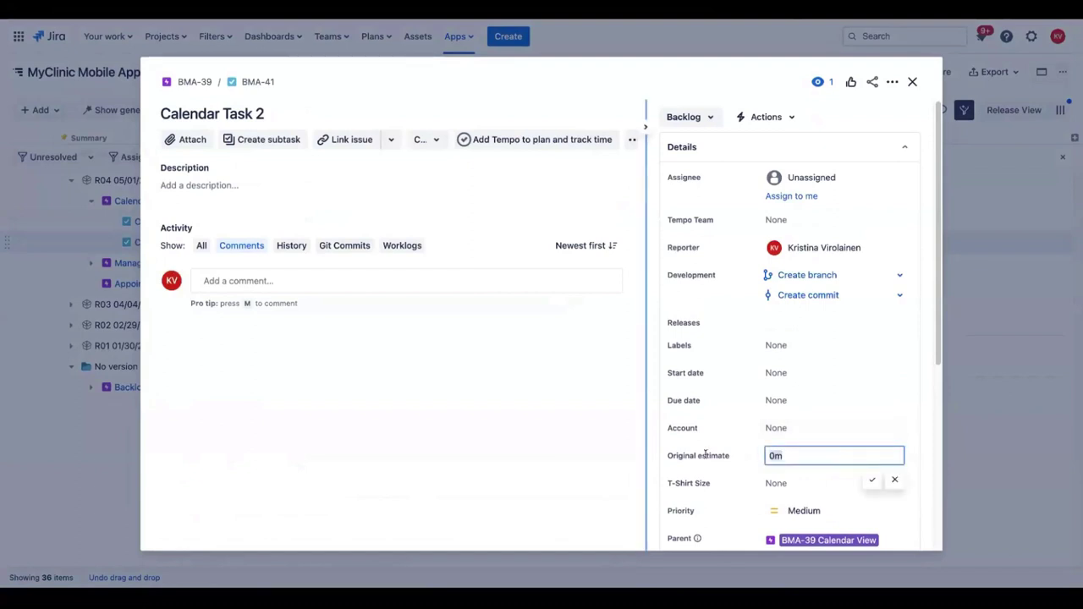
pyautogui.write('h')
pyautogui.click(872, 480)
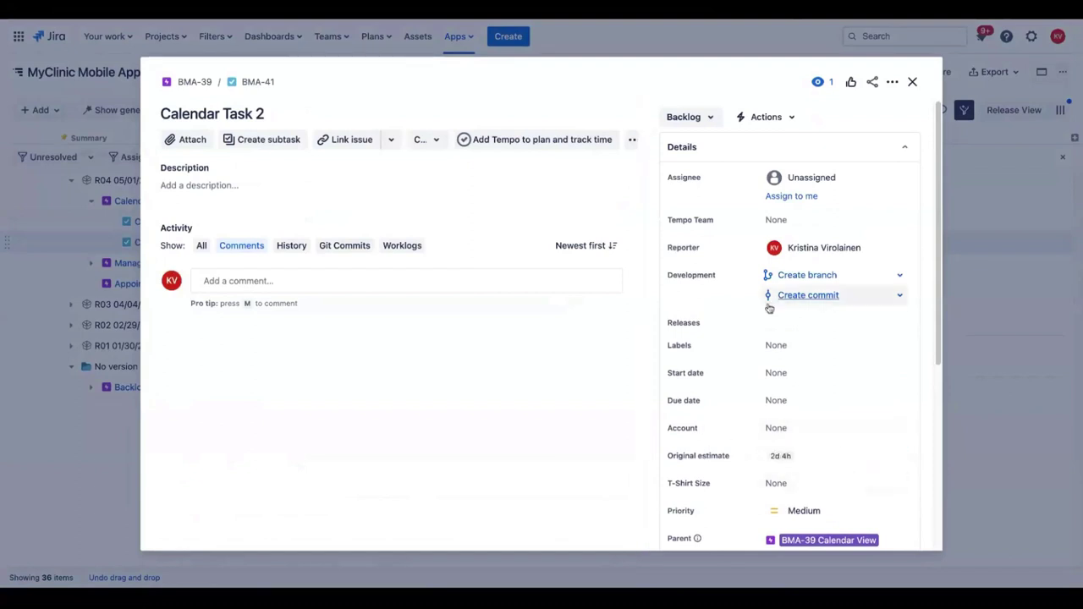
# Step: Set Calendar Task 2's start date to 4/4/2024 and due date to 4/24/2024
pyautogui.click(786, 373)
pyautogui.click(953, 411)
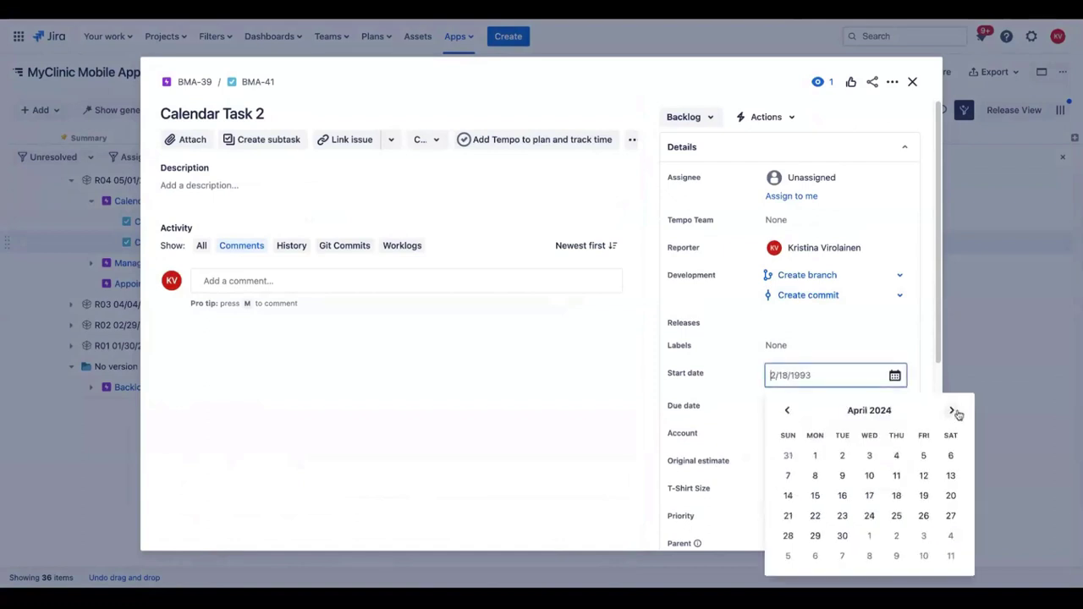
pyautogui.click(895, 457)
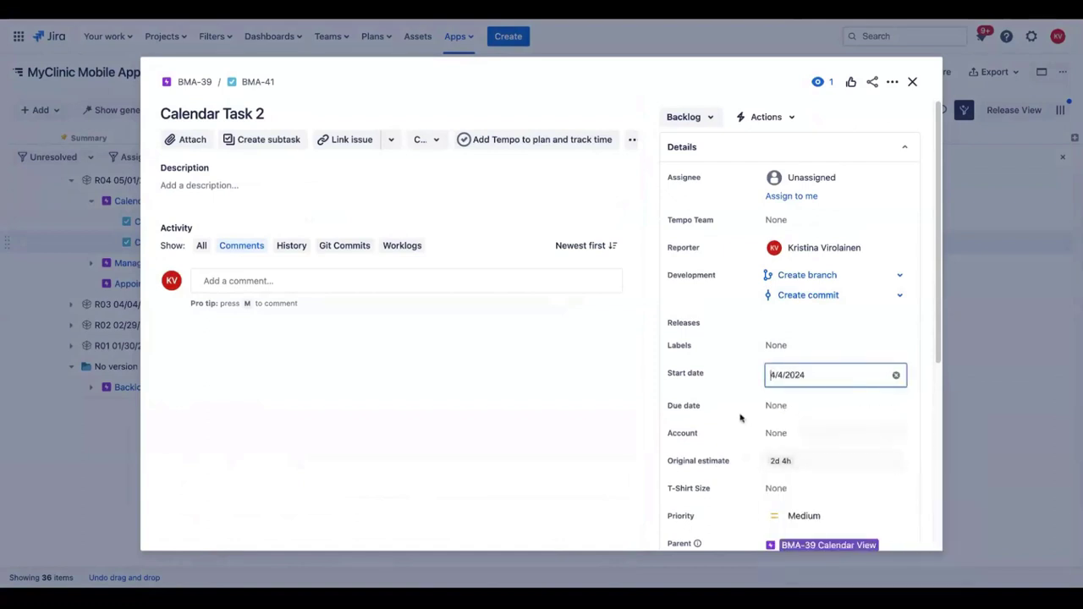
pyautogui.click(788, 407)
pyautogui.click(951, 226)
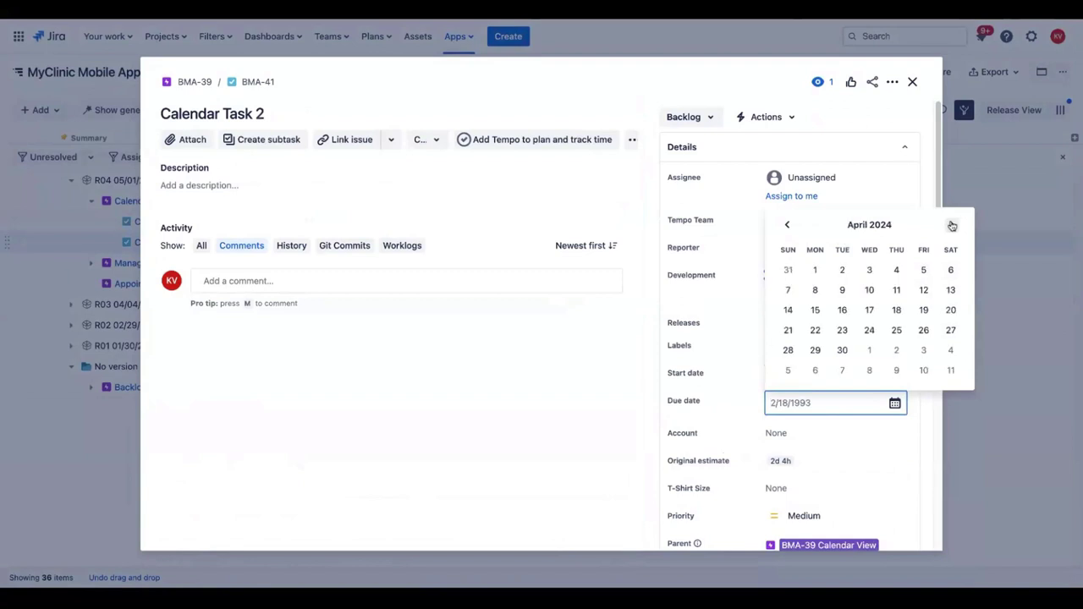
pyautogui.click(869, 330)
pyautogui.scroll(-4, 888, 473)
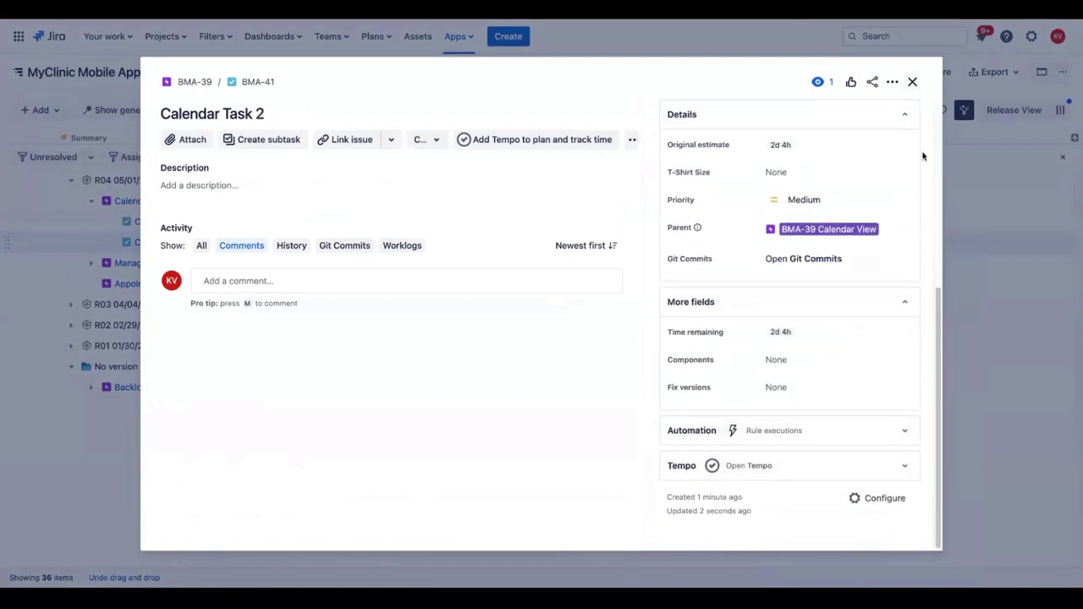
pyautogui.click(912, 82)
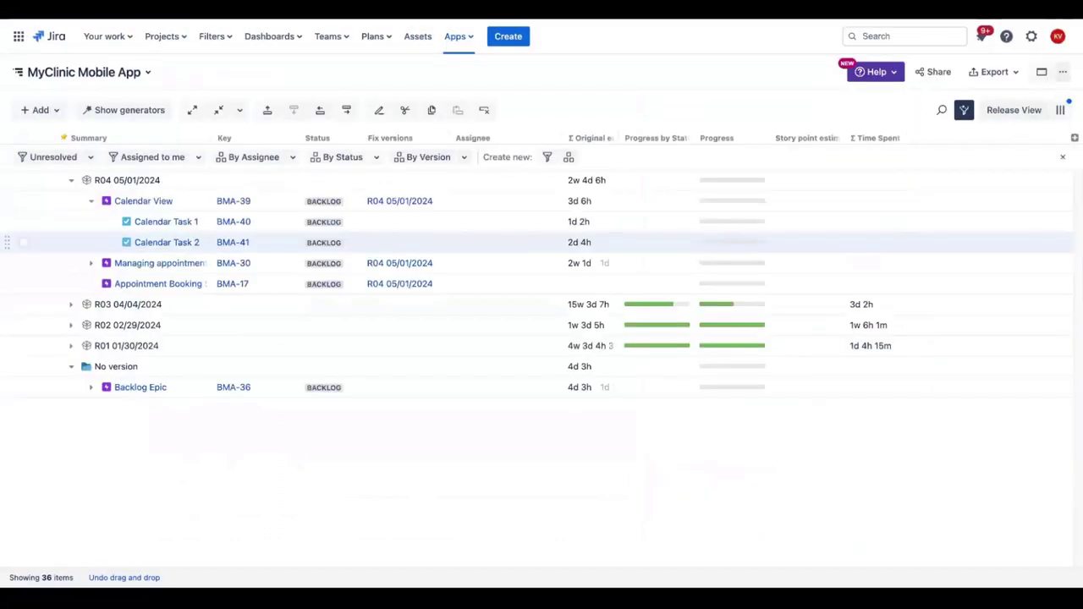
pyautogui.click(1063, 73)
# Step: In the Gantt, link Task 2 after Task 1, end Task 1 near 11 Apr, and shift Task 2 earlier
pyautogui.click(1025, 179)
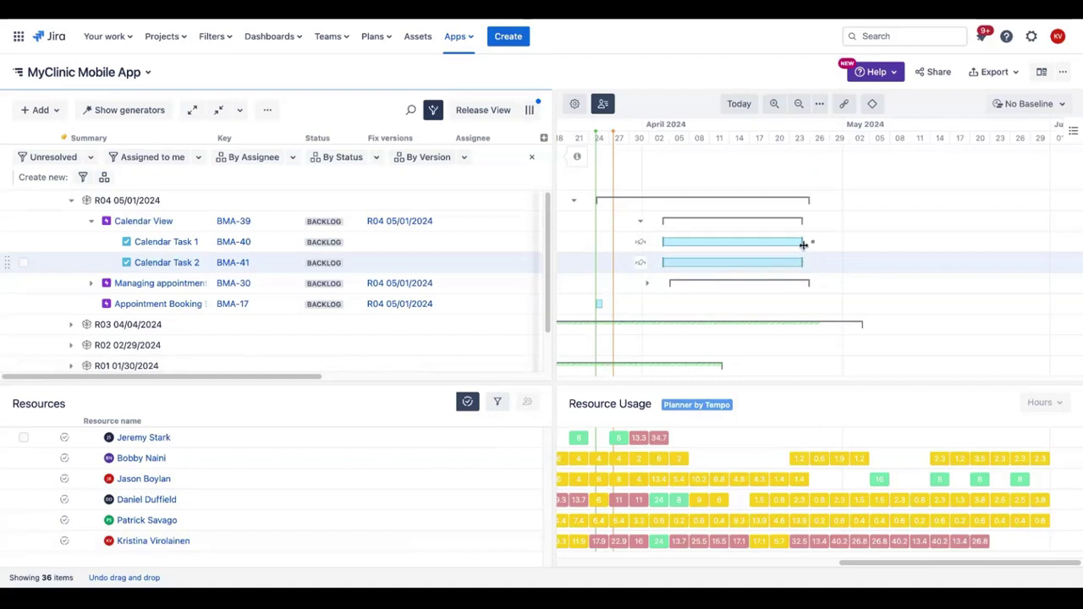
pyautogui.moveTo(812, 245); pyautogui.dragTo(852, 261)
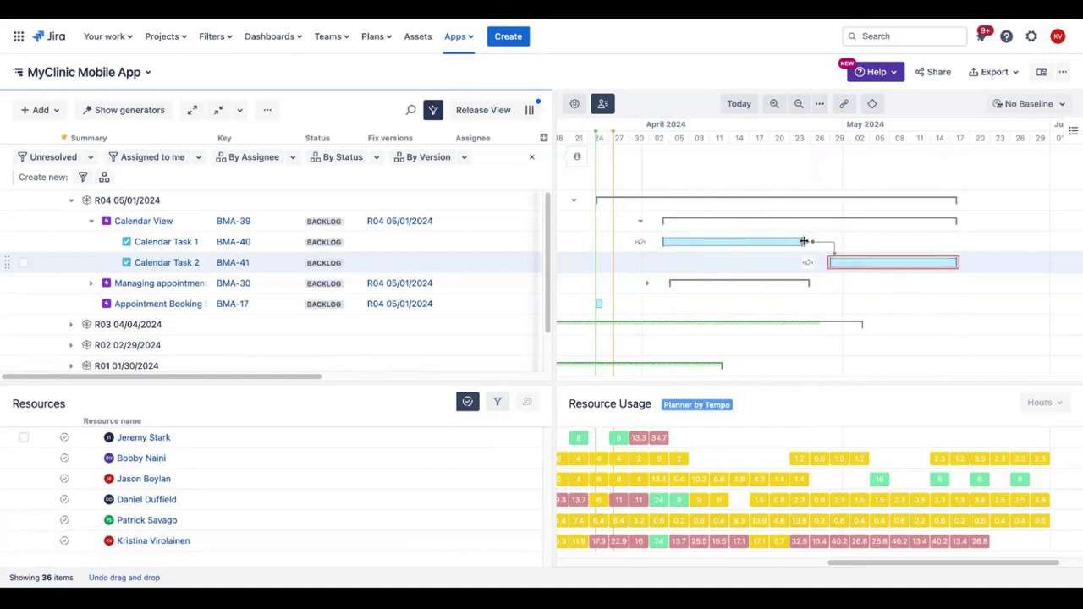
pyautogui.moveTo(804, 241); pyautogui.dragTo(719, 241)
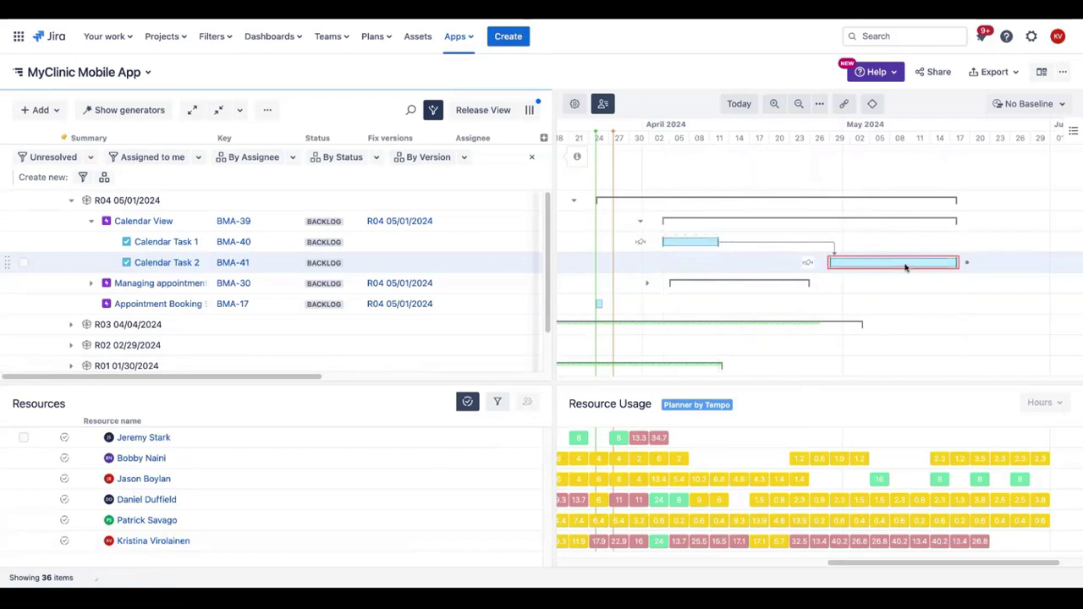
pyautogui.moveTo(898, 267); pyautogui.dragTo(817, 263)
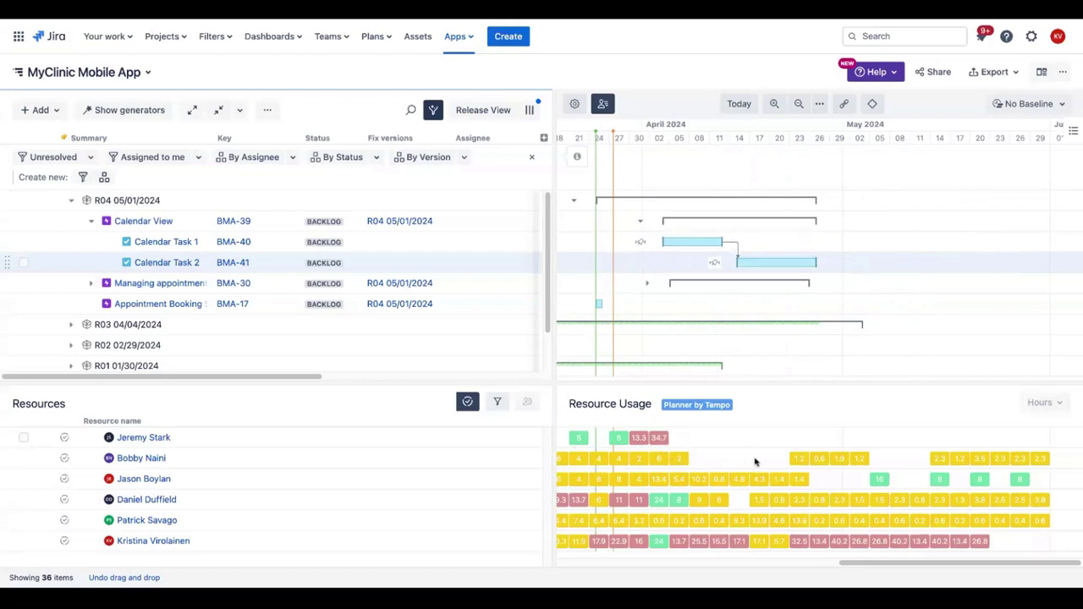
# Step: Assign Calendar Task 1 to one of the listed resources and save it
pyautogui.click(469, 242)
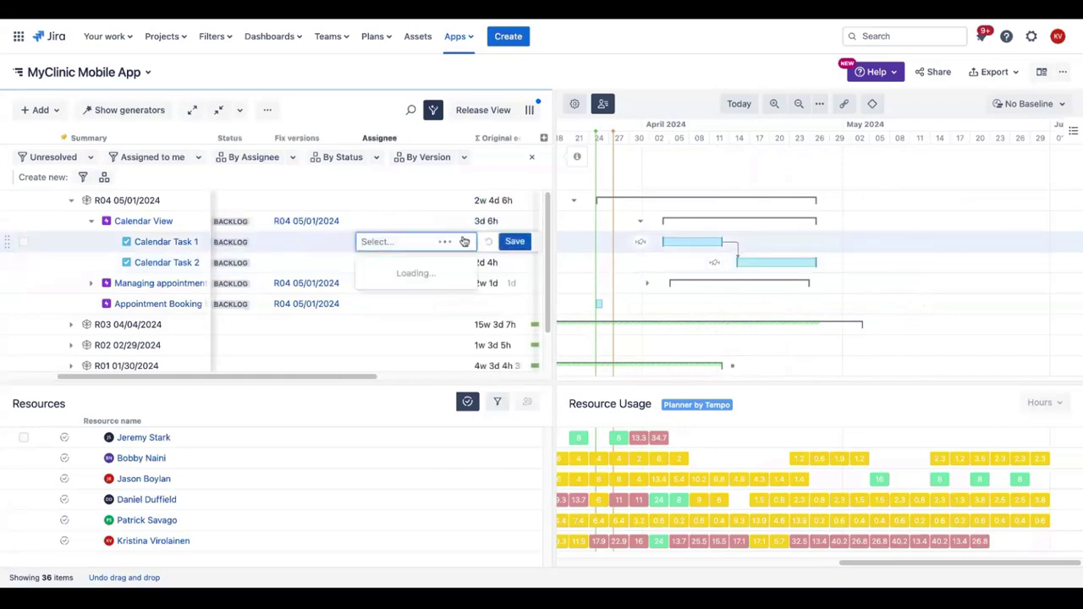
pyautogui.write('Bobby')
pyautogui.click(402, 272)
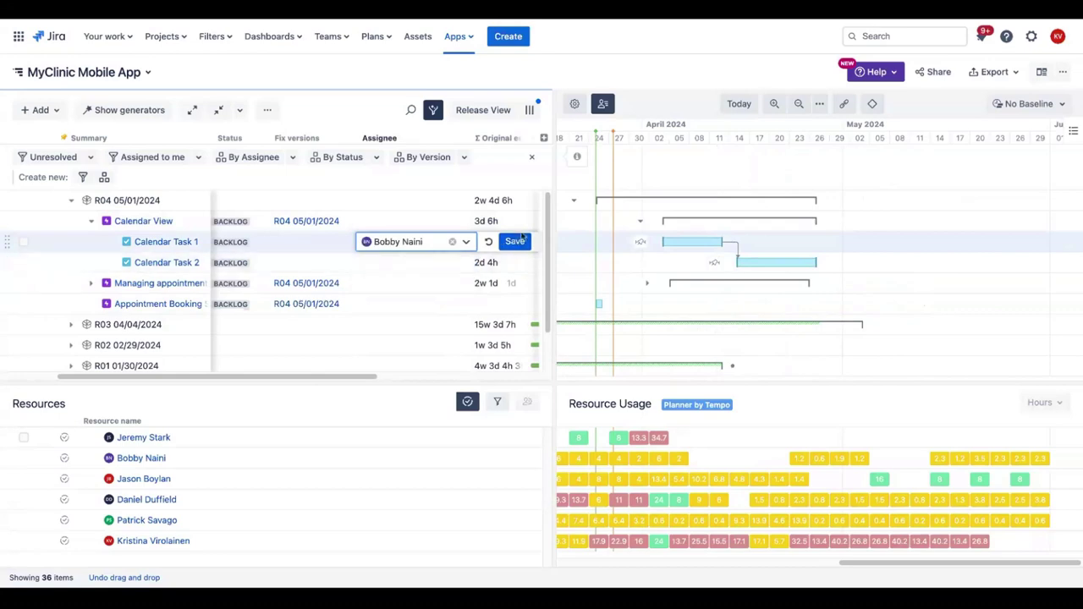
pyautogui.click(515, 242)
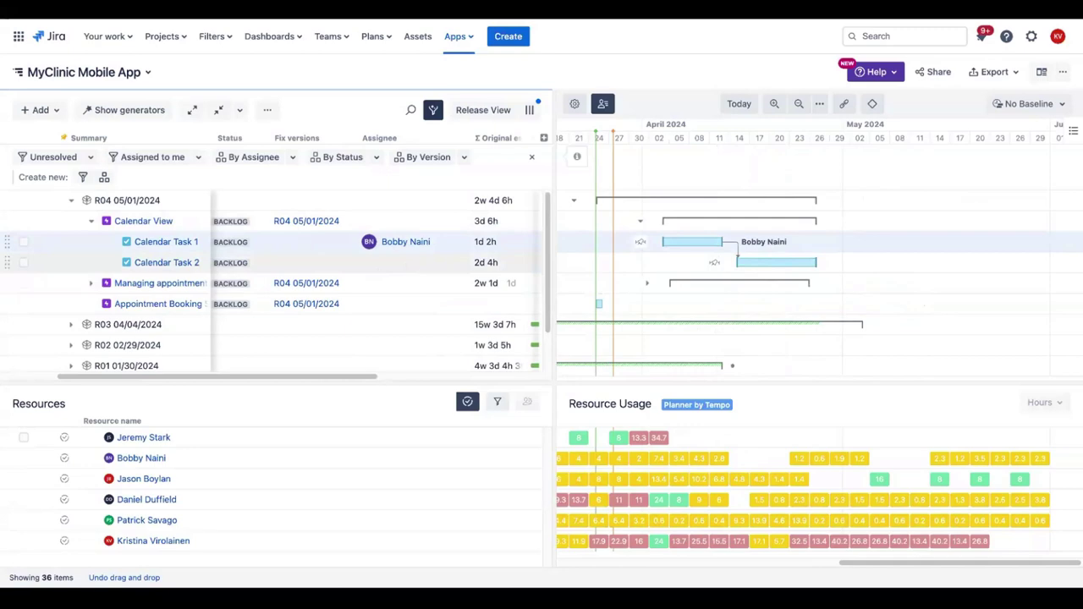
# Step: Assign a different listed resource to Calendar Task 2 and save it
pyautogui.click(407, 264)
pyautogui.write('Jason')
pyautogui.click(411, 293)
pyautogui.click(510, 263)
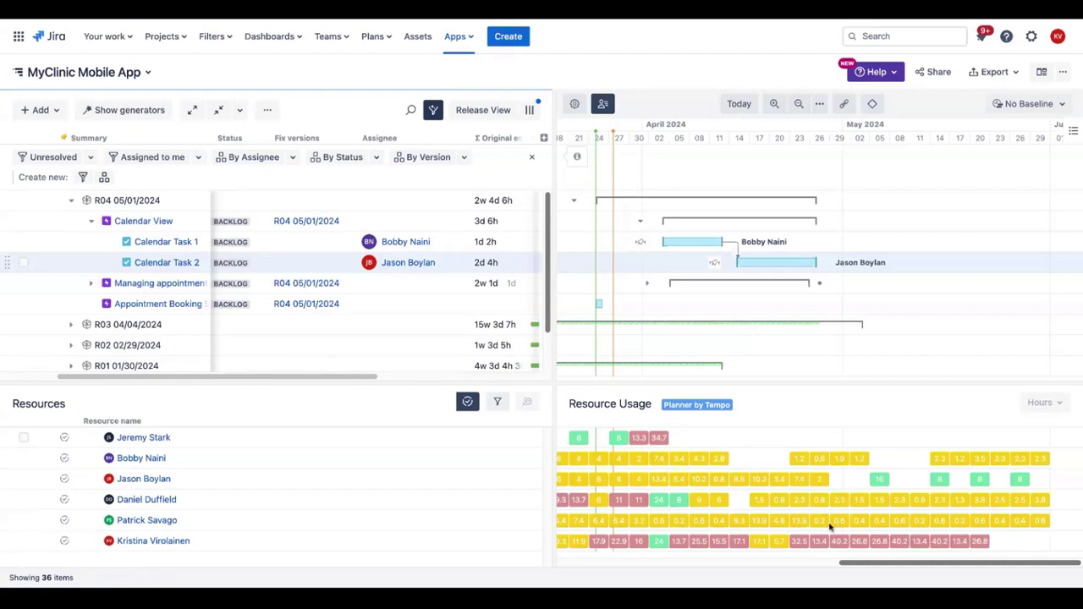
# Step: Switch from the Gantt structure to the Tempo app's Planning view via the Apps menu
pyautogui.click(464, 40)
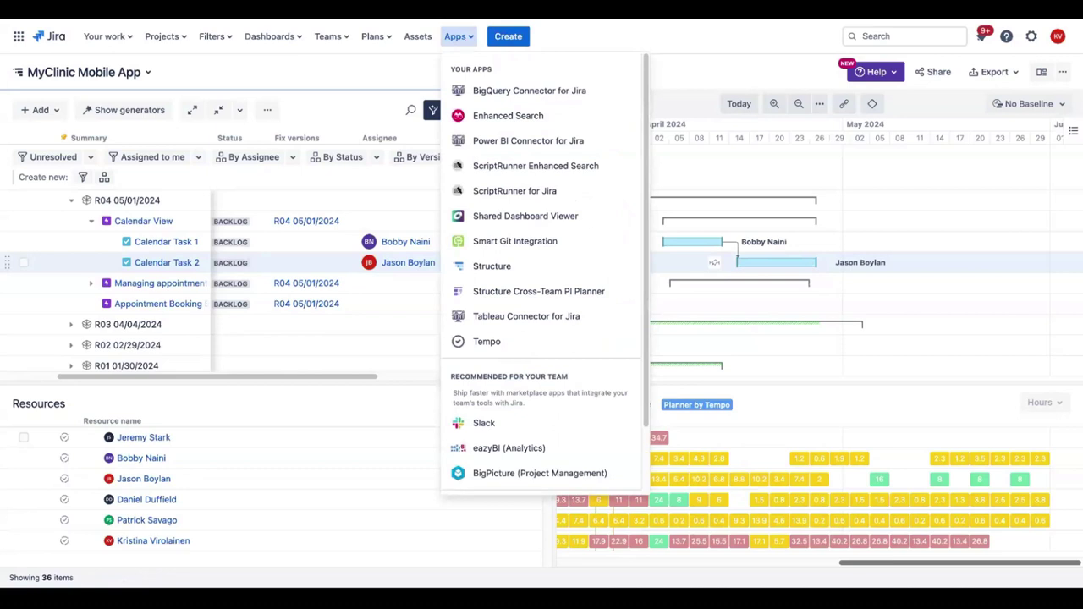
pyautogui.click(525, 341)
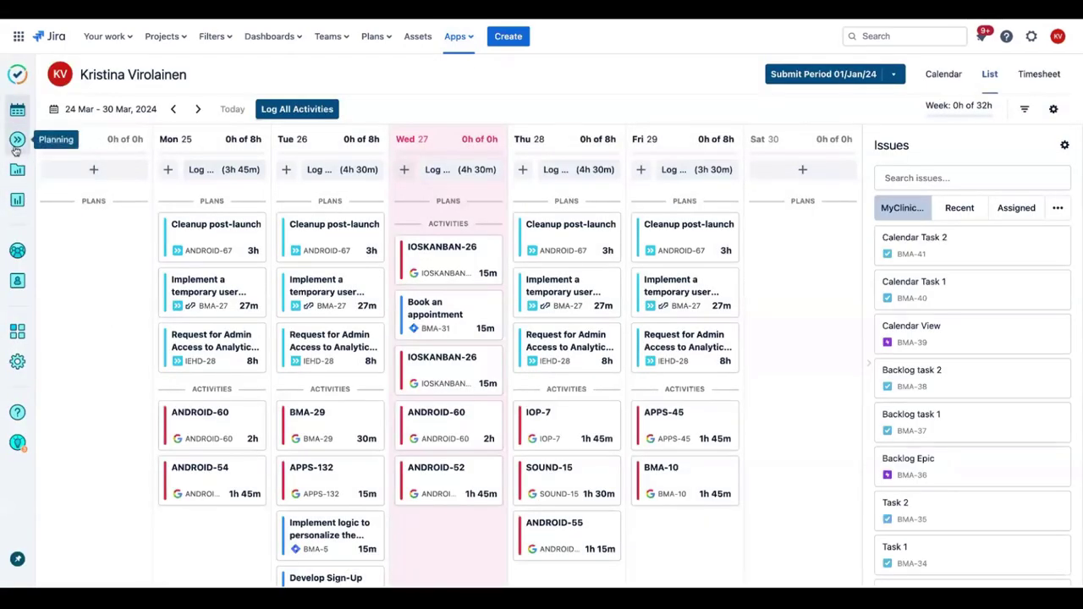
pyautogui.click(17, 140)
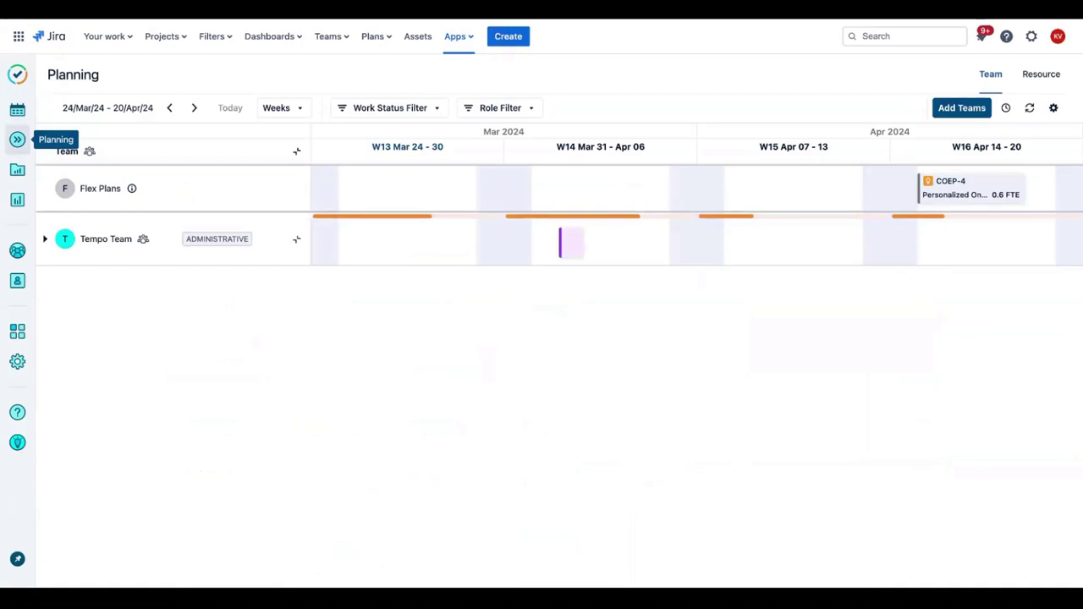
# Step: Expand Tempo Team and review each member's plans, including both calendar tasks, and its capacity bar
pyautogui.click(45, 240)
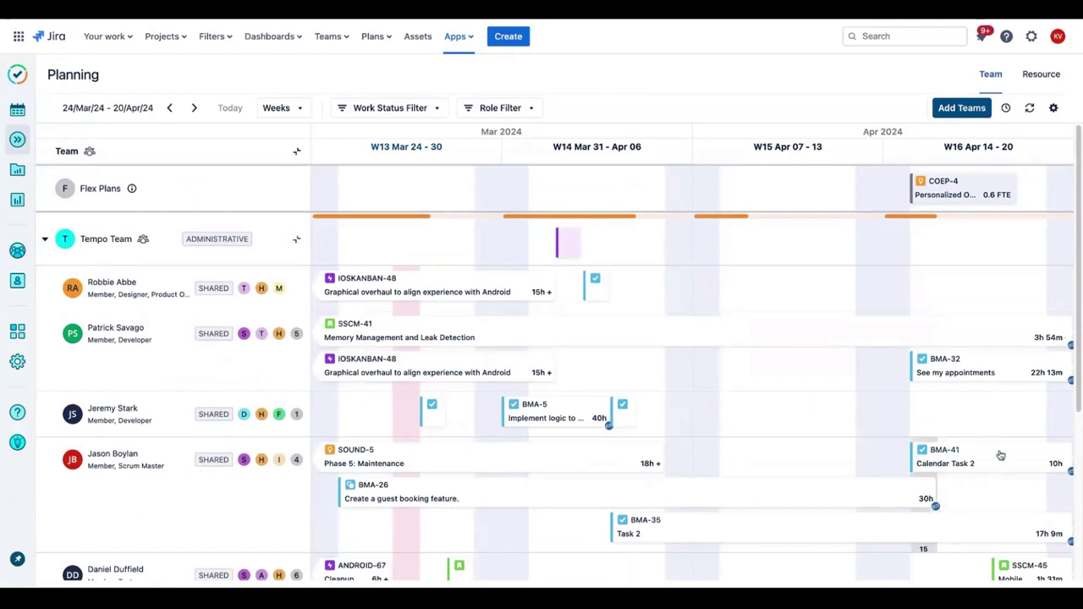
pyautogui.scroll(-3, 932, 466)
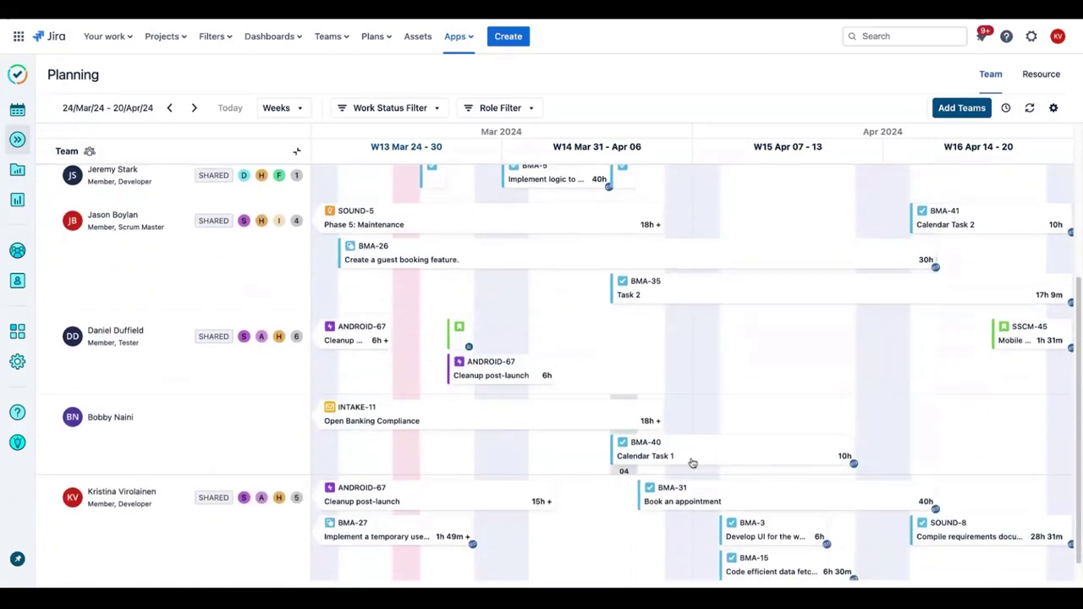
pyautogui.scroll(5, 677, 465)
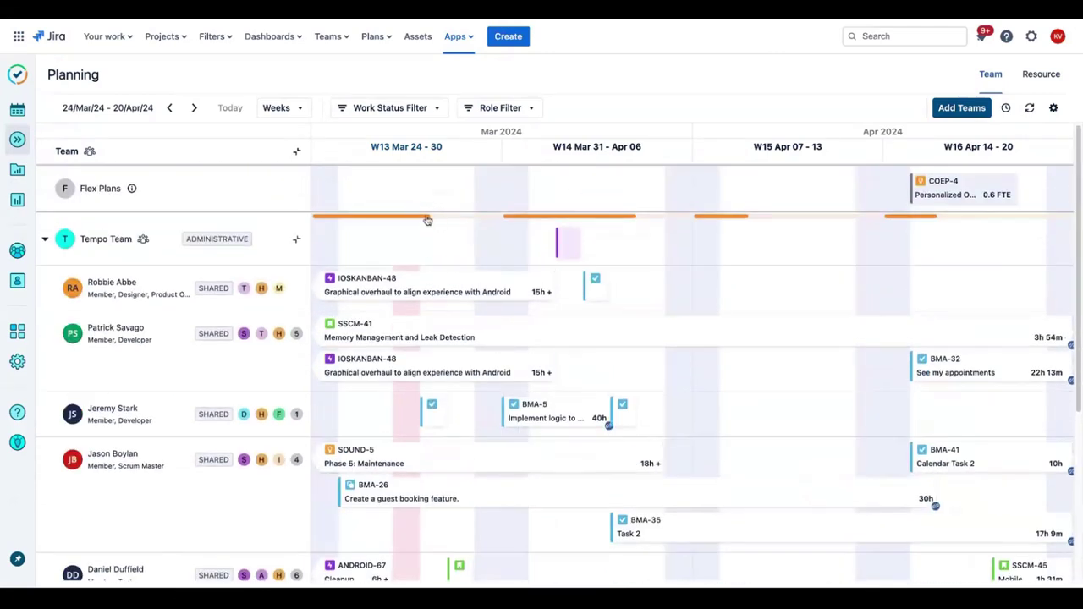
pyautogui.moveTo(421, 221)
# Step: Plan 8h (0.5 FTE) for Tempo Team on 27–28 Mar, scoped to BMA-39, titled 'Planning'
pyautogui.moveTo(434, 243); pyautogui.dragTo(475, 247)
pyautogui.click(421, 330)
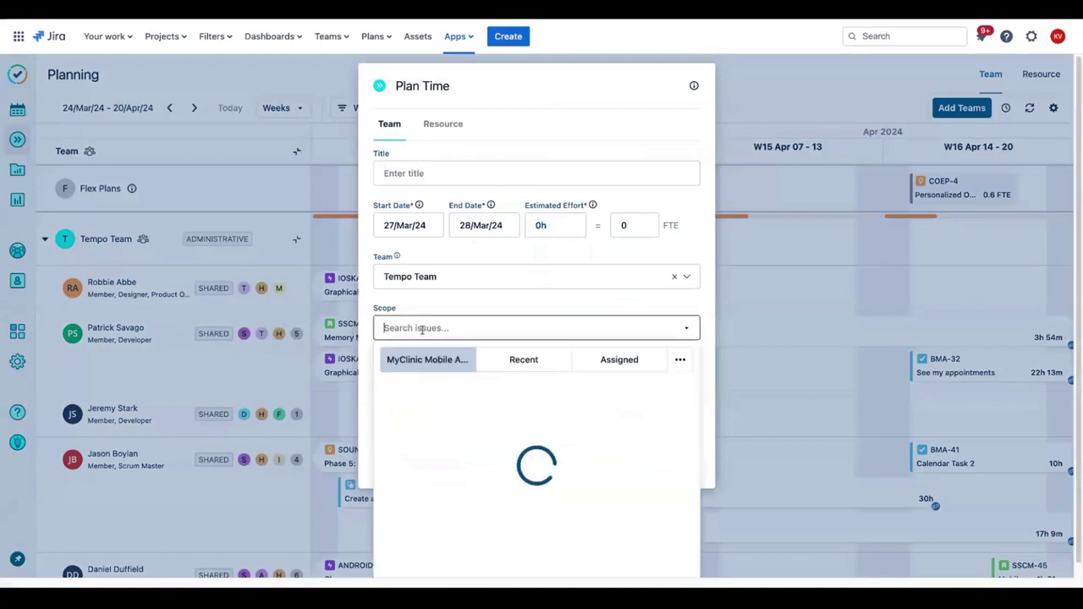
pyautogui.click(473, 404)
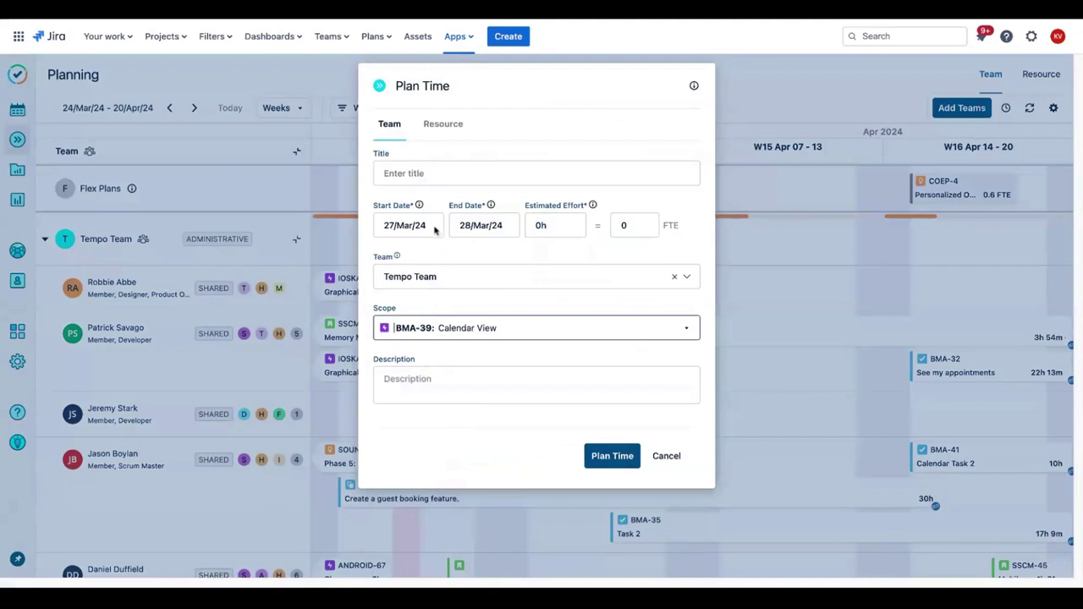
pyautogui.click(560, 226)
pyautogui.click(624, 225)
pyautogui.click(575, 222)
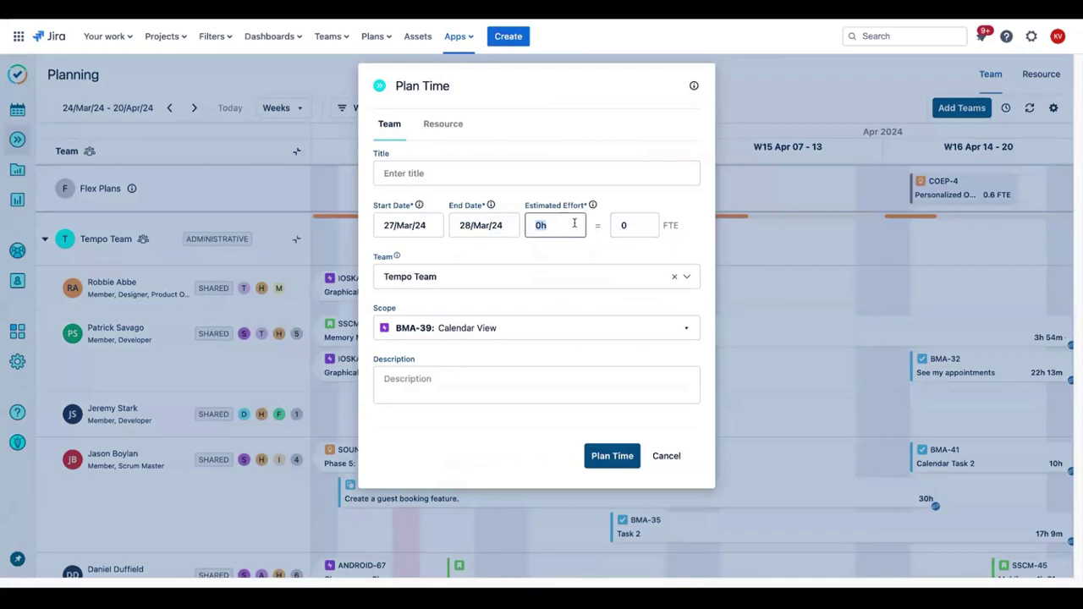
pyautogui.write('8h')
pyautogui.click(457, 174)
pyautogui.write('Planning')
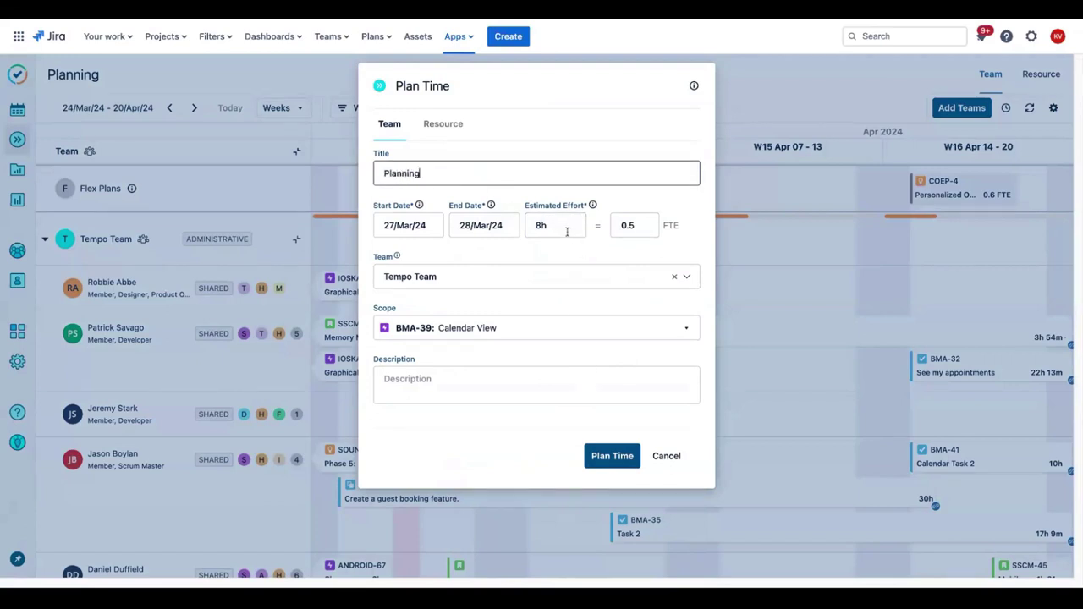
pyautogui.click(617, 458)
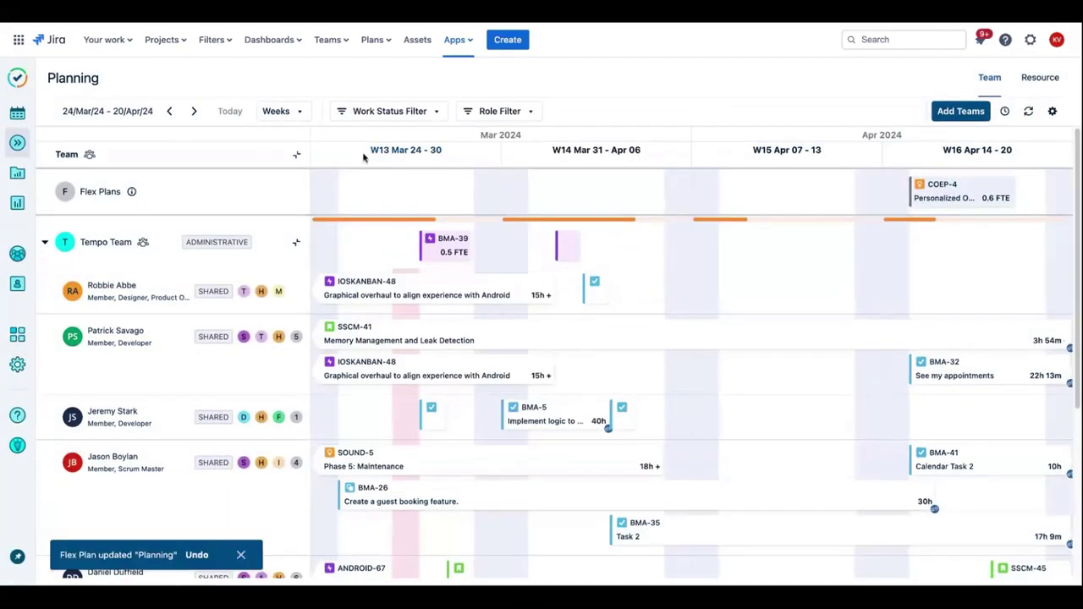
# Step: Reassign the BMA-41 Calendar Task 2 plan from the Scrum Master's row to the Tester's row
pyautogui.moveTo(383, 225)
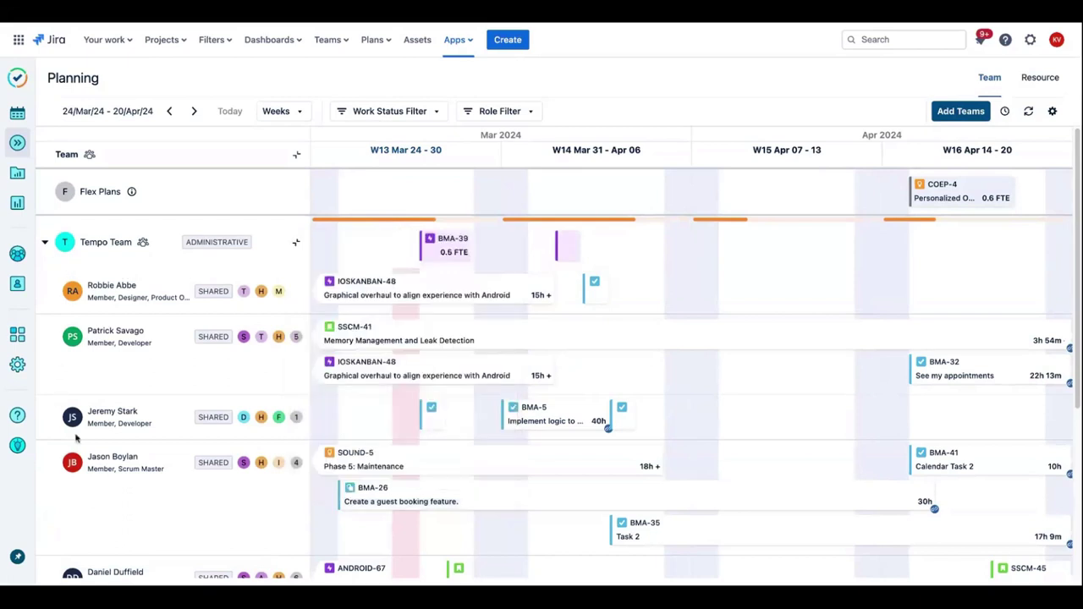
pyautogui.scroll(-2, 70, 487)
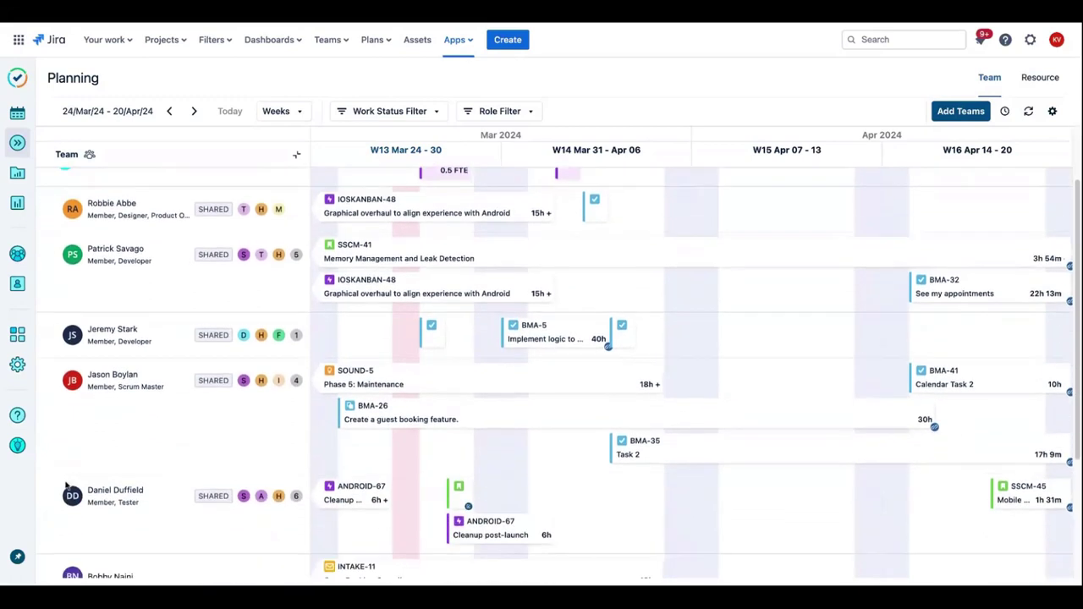
pyautogui.scroll(-2, 72, 474)
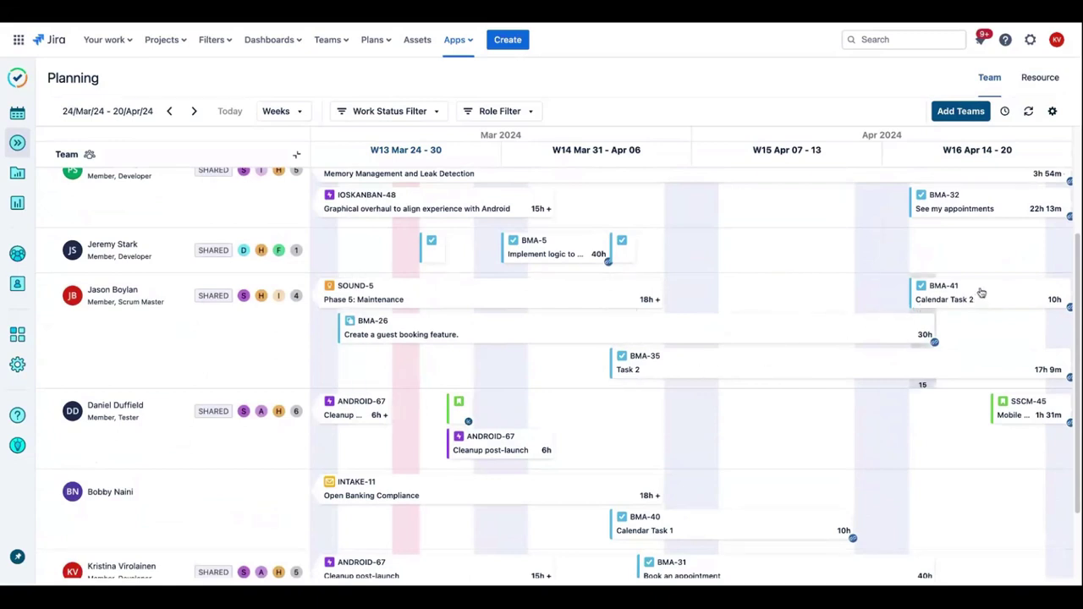
pyautogui.moveTo(943, 292); pyautogui.dragTo(949, 428)
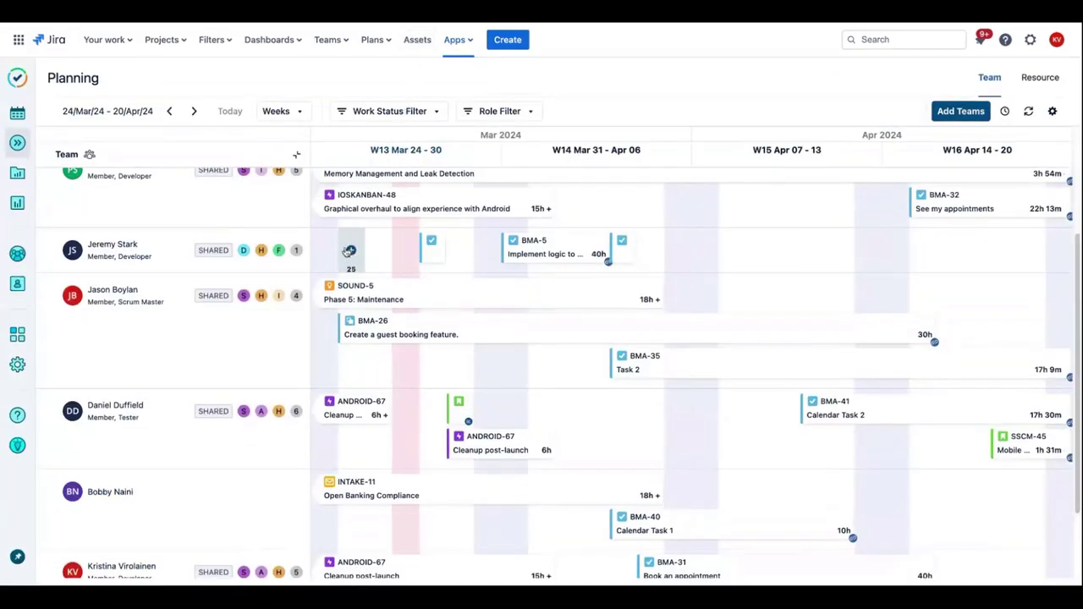
# Step: Collapse Tempo Team's members and start a Flex Plans plan for 8–11 Apr scoped to BMA-36
pyautogui.scroll(3, 349, 252)
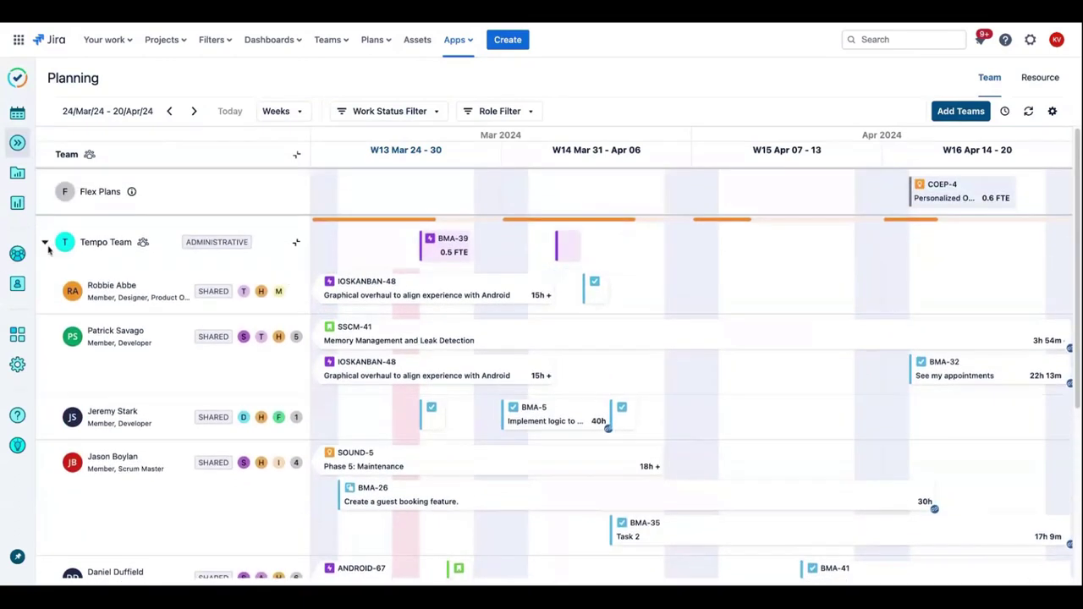
pyautogui.click(44, 245)
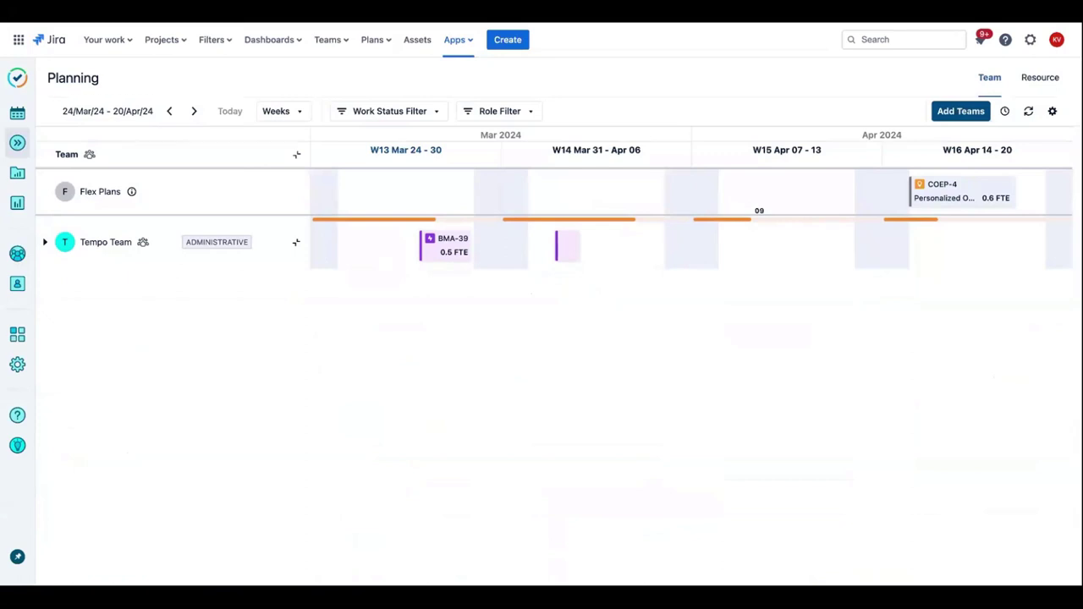
pyautogui.moveTo(771, 186); pyautogui.dragTo(832, 183)
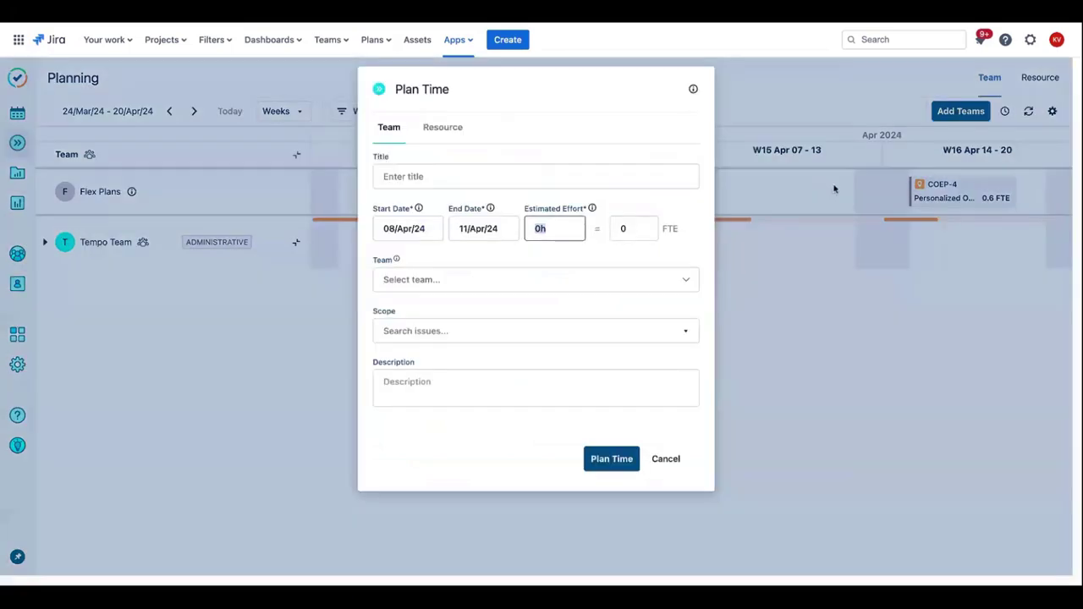
pyautogui.click(423, 328)
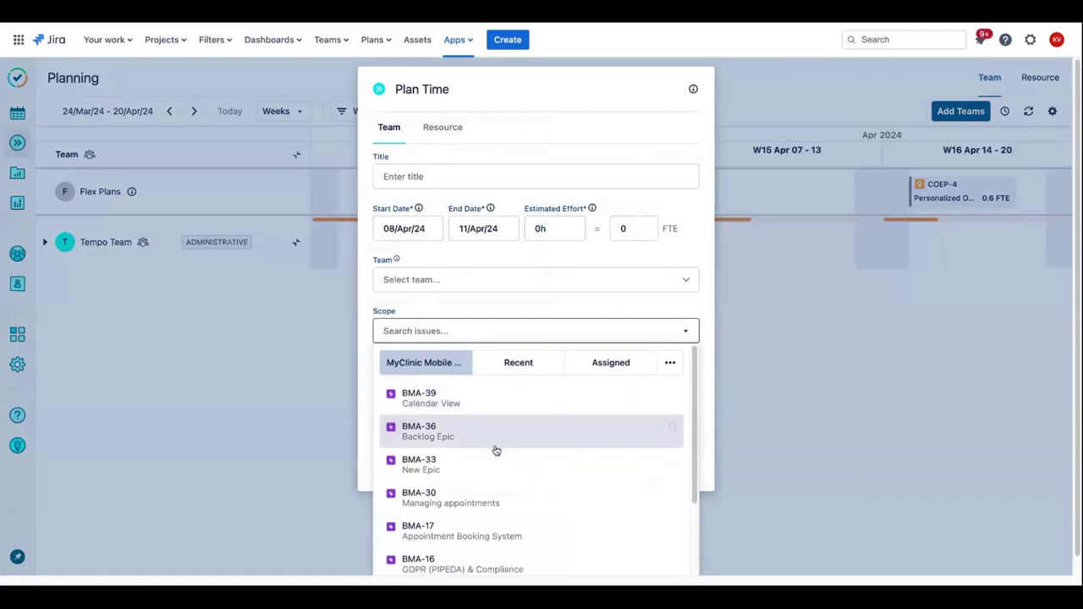
pyautogui.click(499, 443)
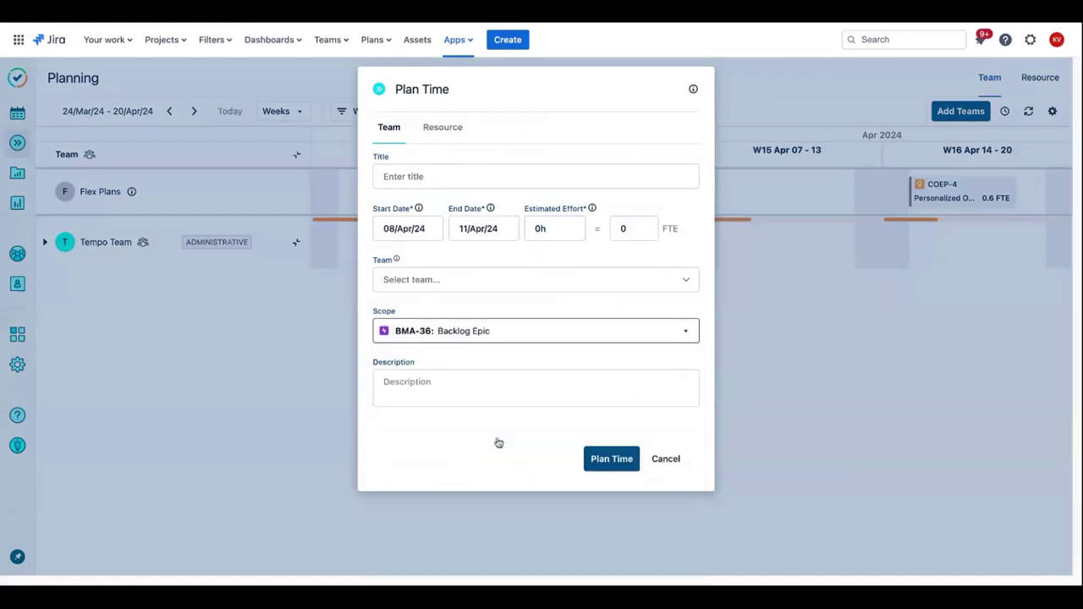
# Step: Title the plan 'Working on Epic', set it to 2 FTE, and save it
pyautogui.click(420, 182)
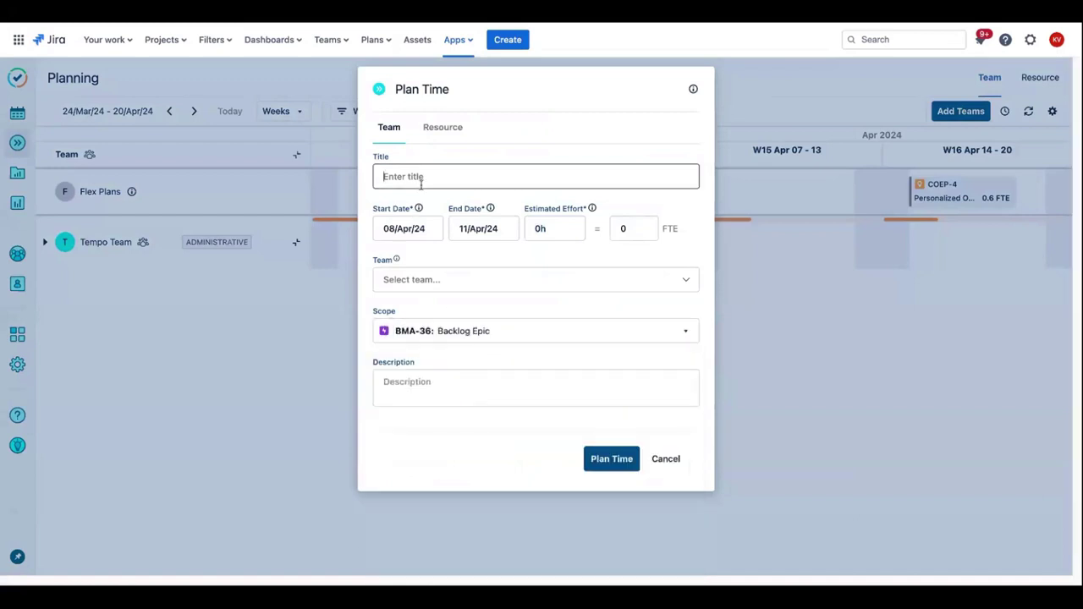
pyautogui.write('Working on Epic')
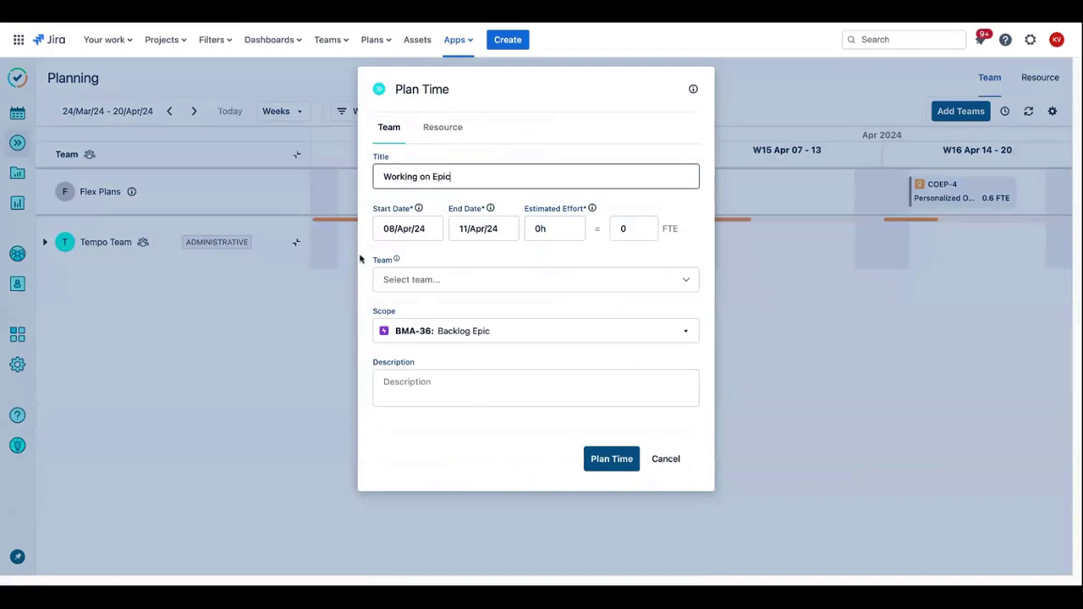
pyautogui.click(648, 228)
pyautogui.write('2')
pyautogui.click(648, 251)
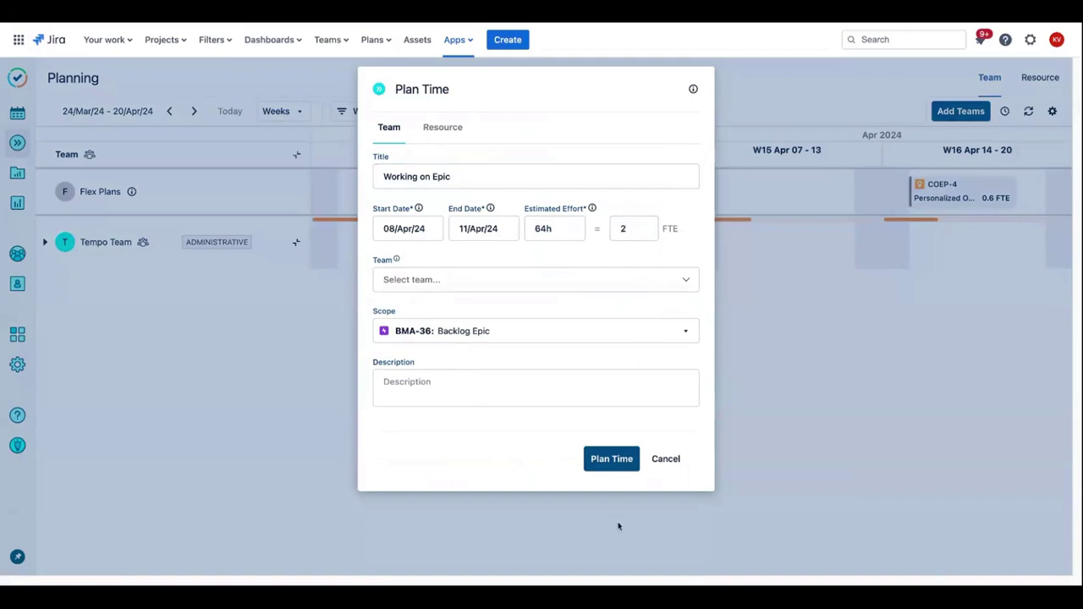
pyautogui.click(622, 459)
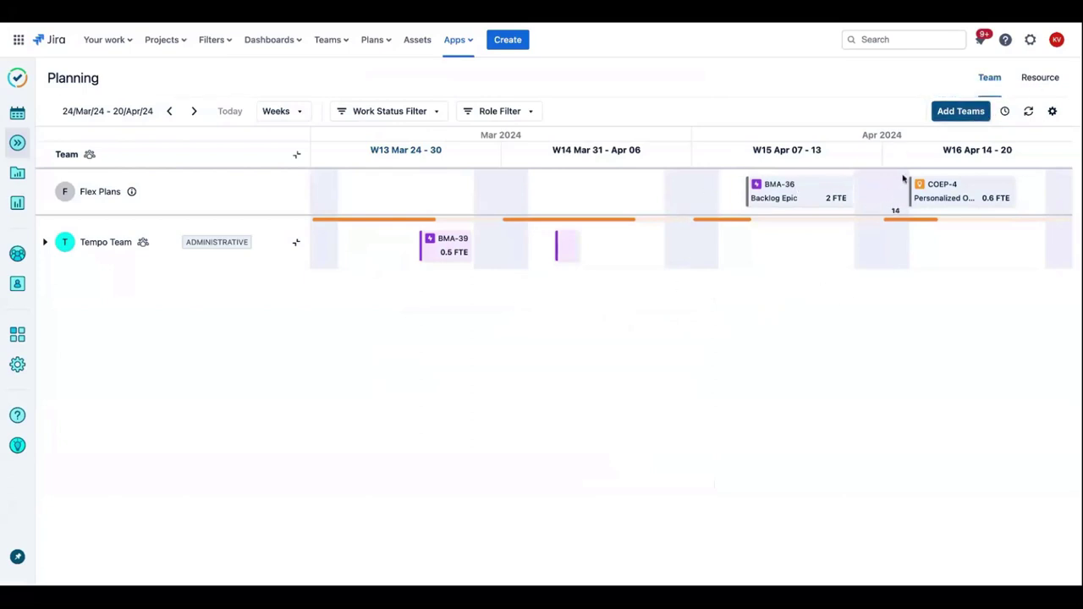
# Step: Select the Hard Rock and Heavy Metal teams in Add Teams and apply them
pyautogui.click(958, 111)
pyautogui.click(477, 178)
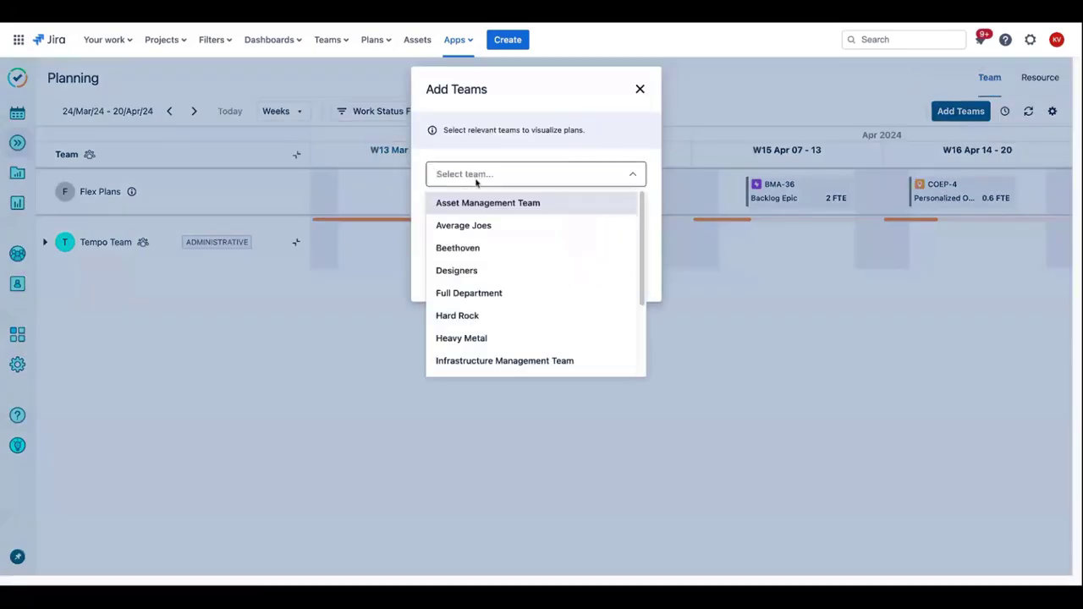
pyautogui.click(491, 315)
pyautogui.click(520, 174)
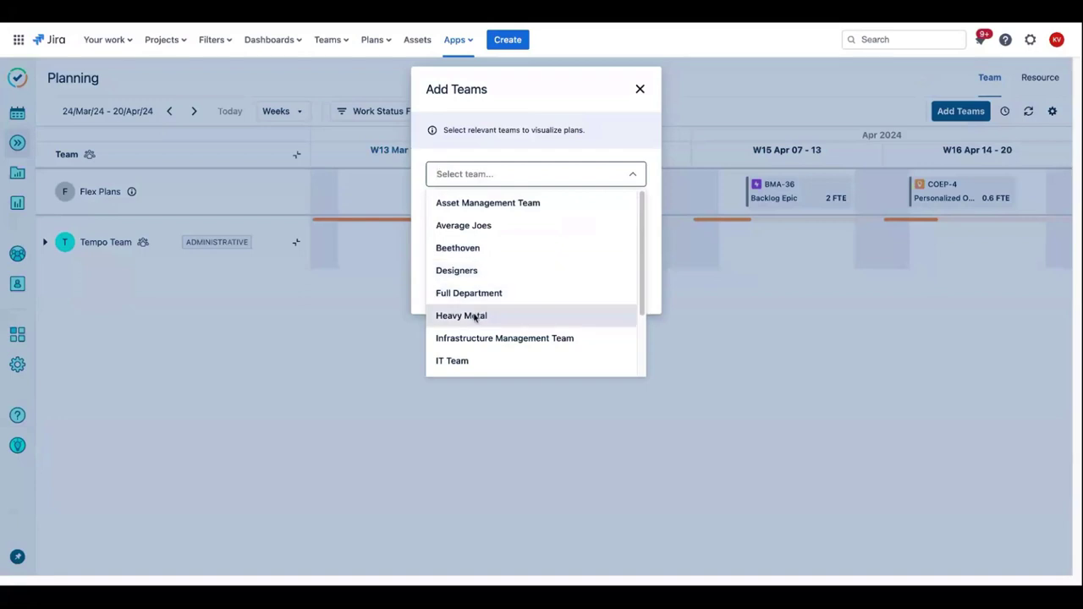
pyautogui.click(516, 161)
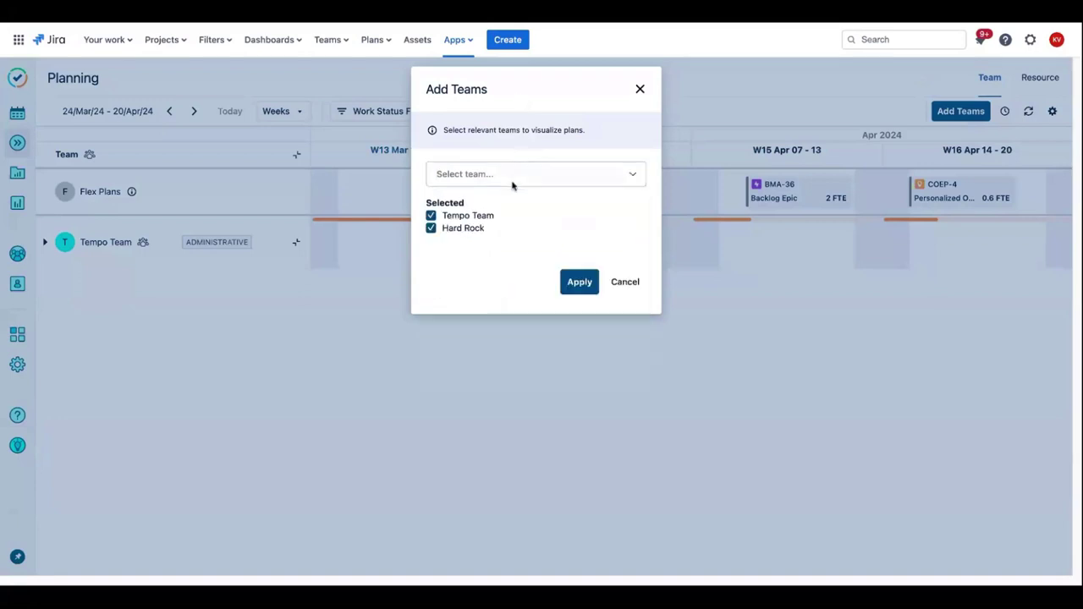
pyautogui.click(512, 184)
pyautogui.click(500, 313)
pyautogui.click(582, 298)
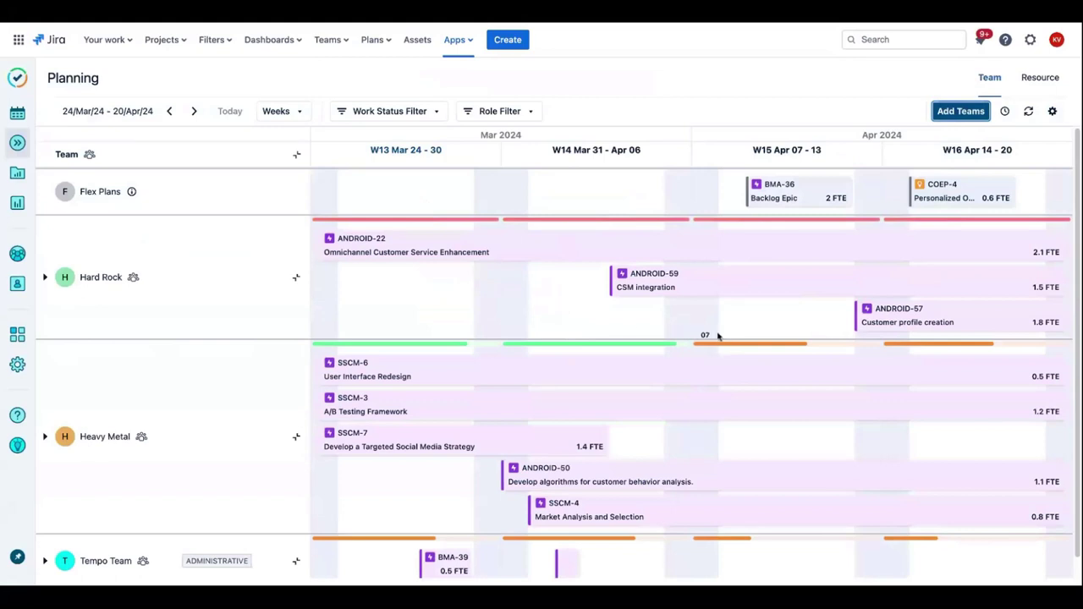
# Step: Check Hard Rock's capacity breakdown and discard the new Plan Time dialog
pyautogui.click(773, 223)
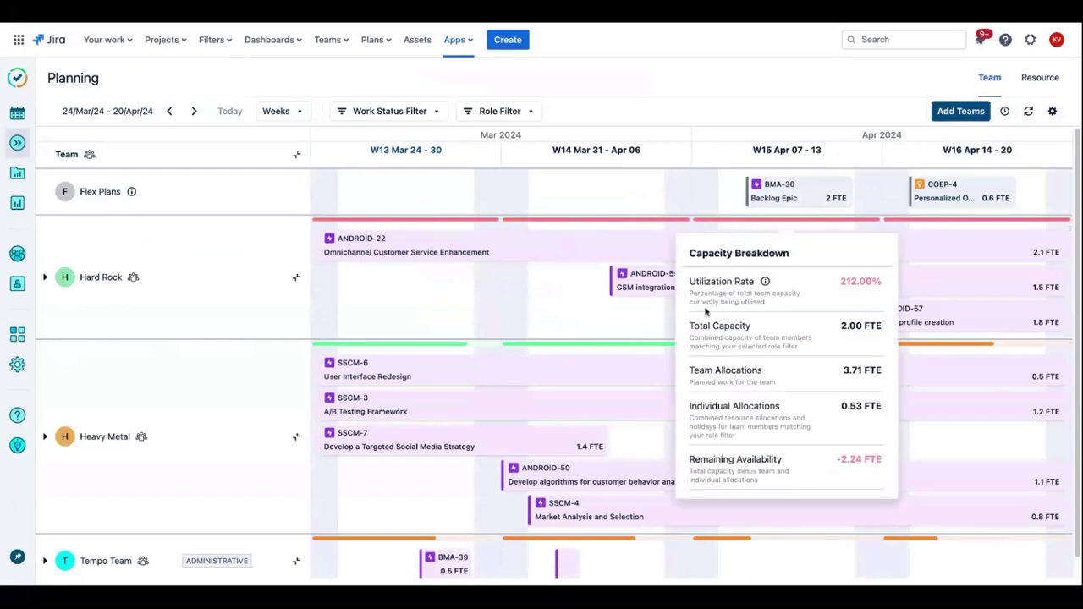
pyautogui.click(865, 227)
pyautogui.click(666, 458)
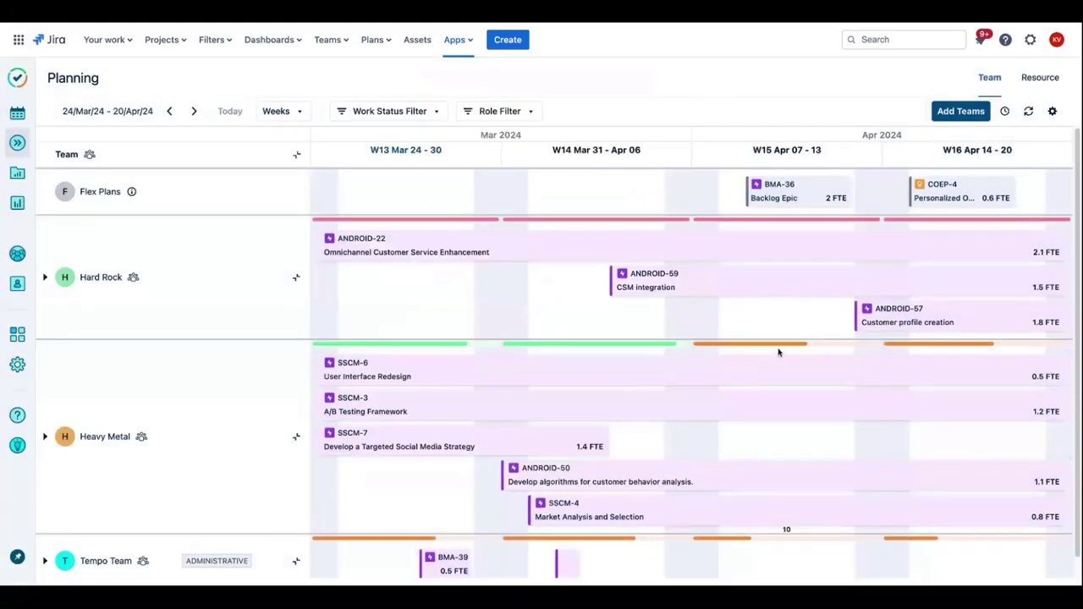
# Step: Move the BMA-36 Backlog Epic 2 FTE plan from Flex Plans into the Tempo Team row
pyautogui.scroll(-1, 775, 437)
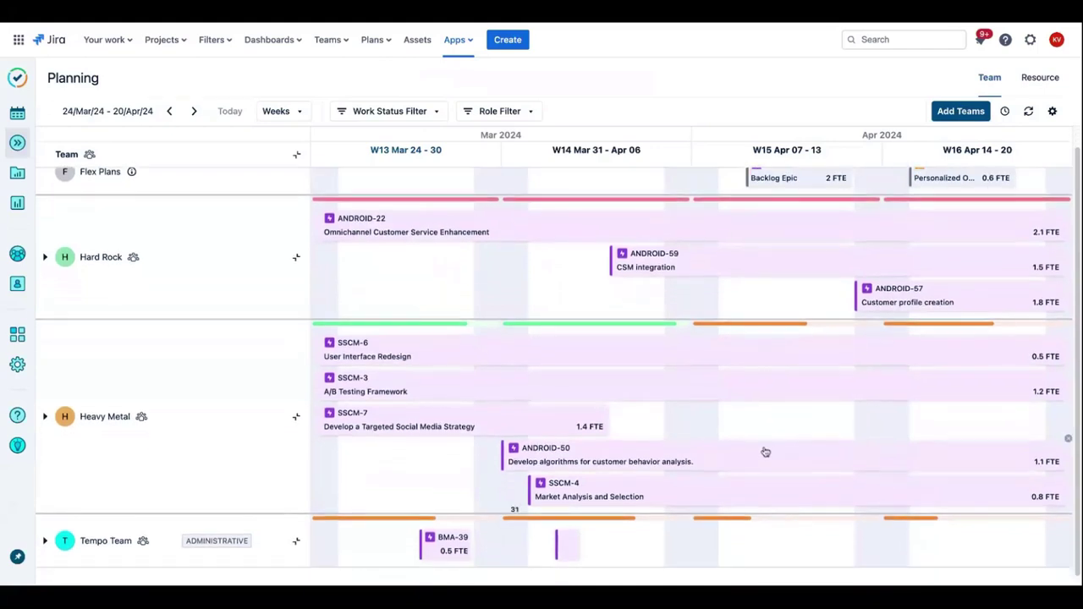
pyautogui.scroll(1, 757, 284)
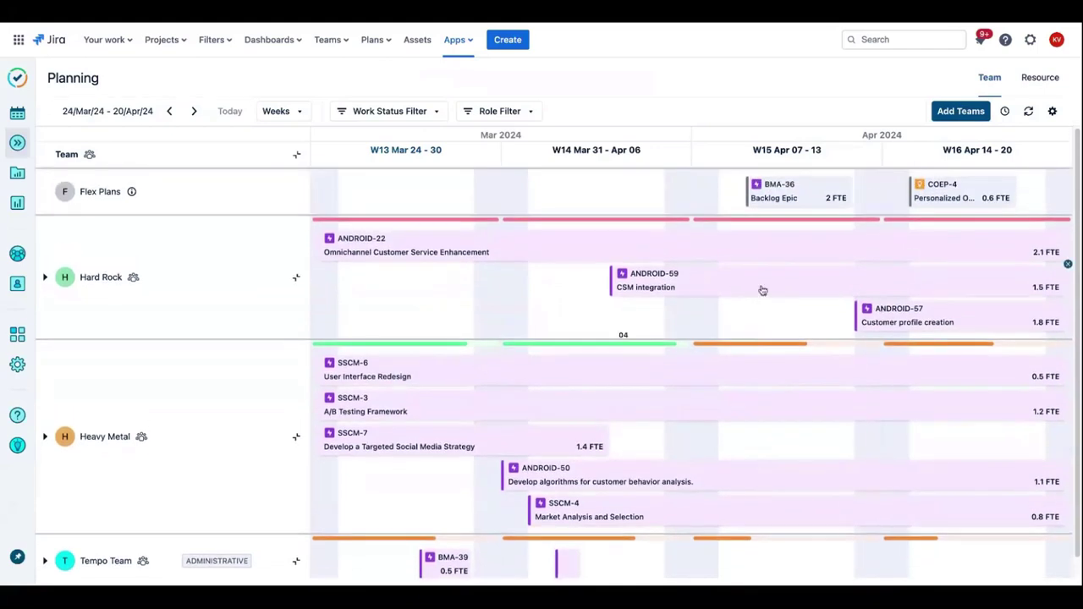
pyautogui.moveTo(810, 191); pyautogui.dragTo(811, 201)
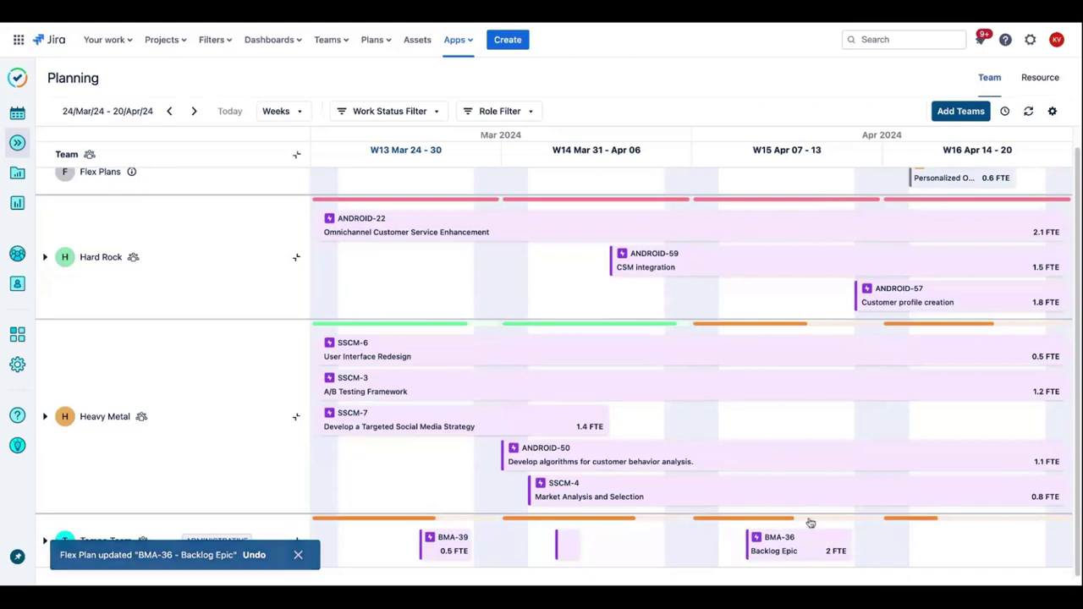
pyautogui.scroll(1, 816, 526)
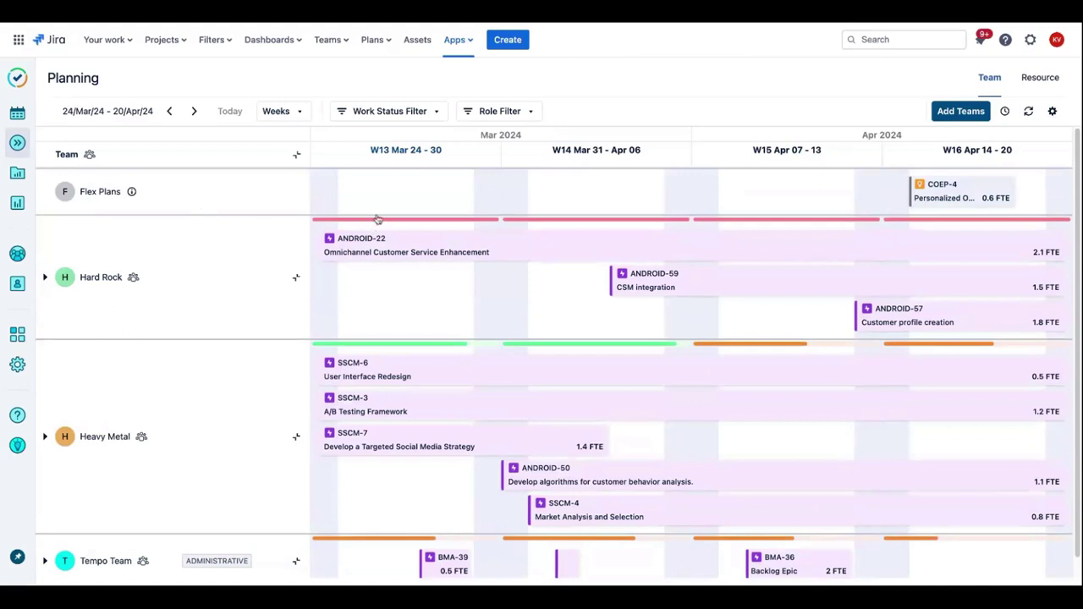
# Step: Switch to the Resource view filtered by team to Tempo Team
pyautogui.click(1046, 88)
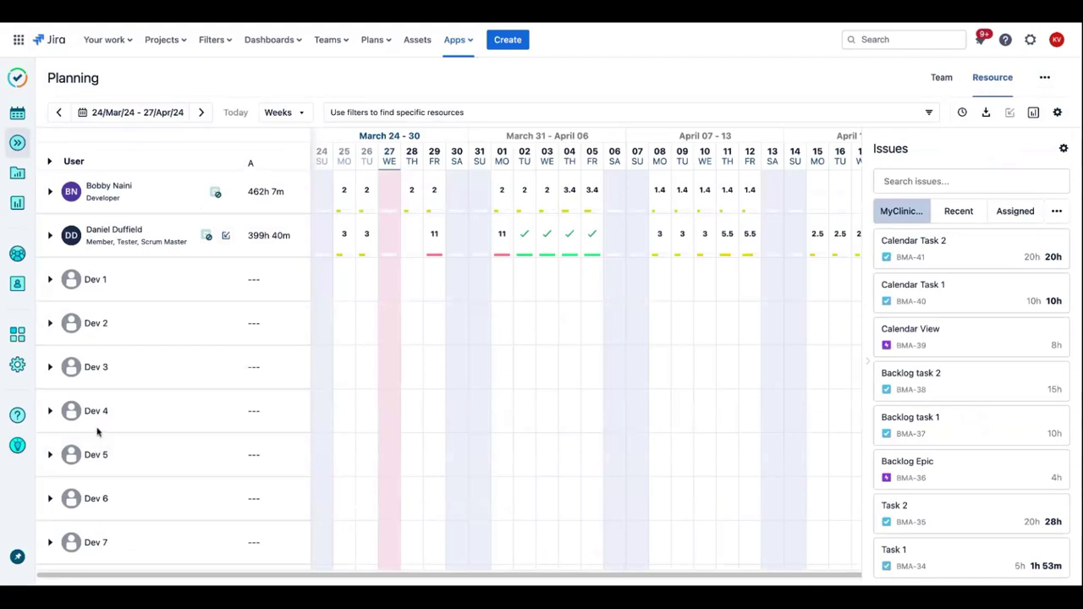
pyautogui.scroll(-1, 155, 425)
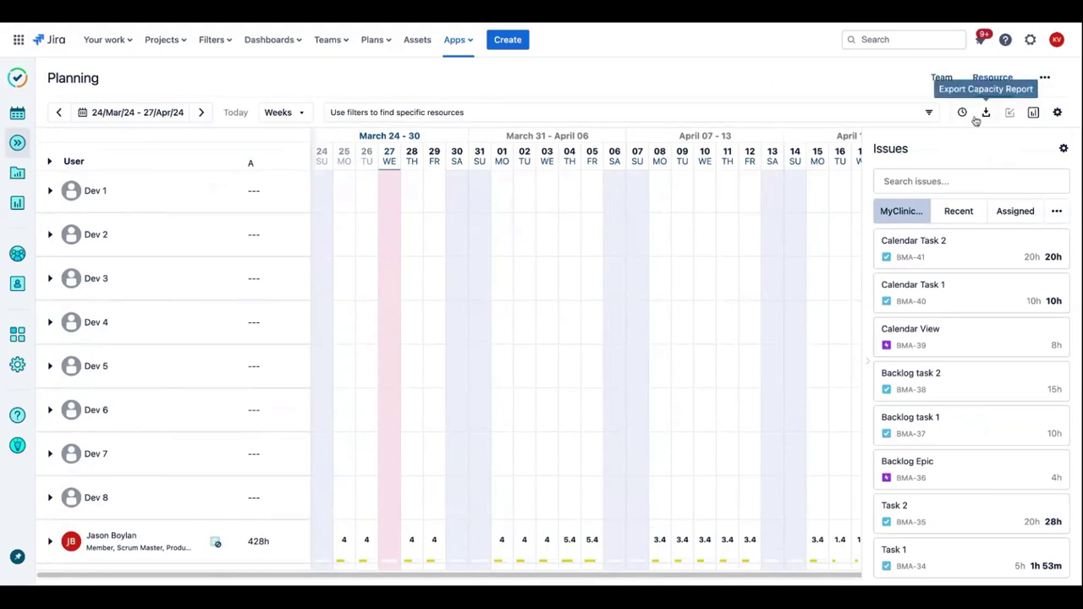
pyautogui.click(930, 112)
pyautogui.click(594, 179)
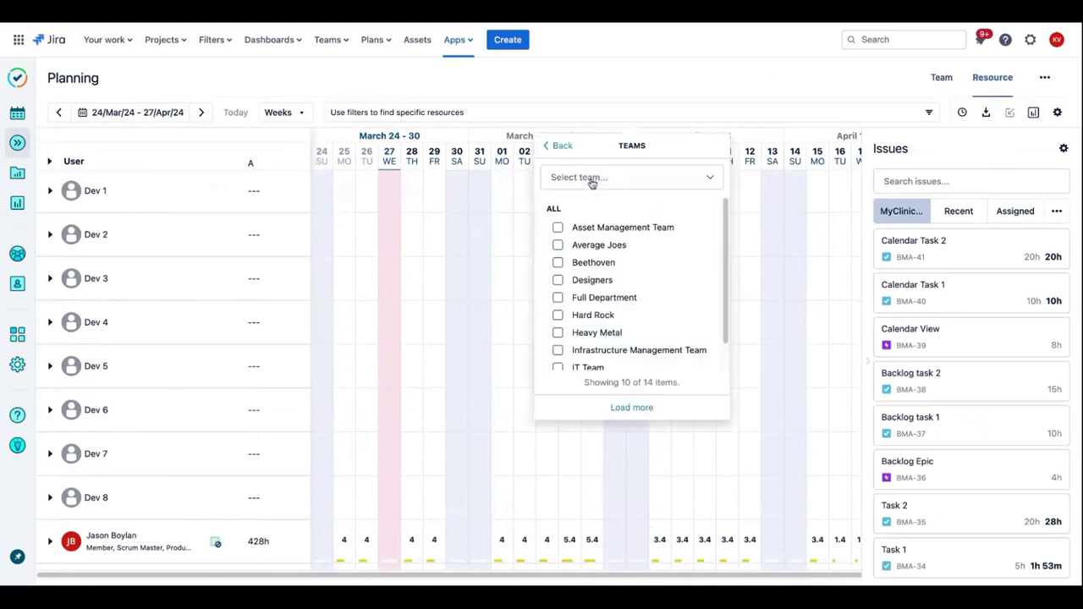
pyautogui.write('temp')
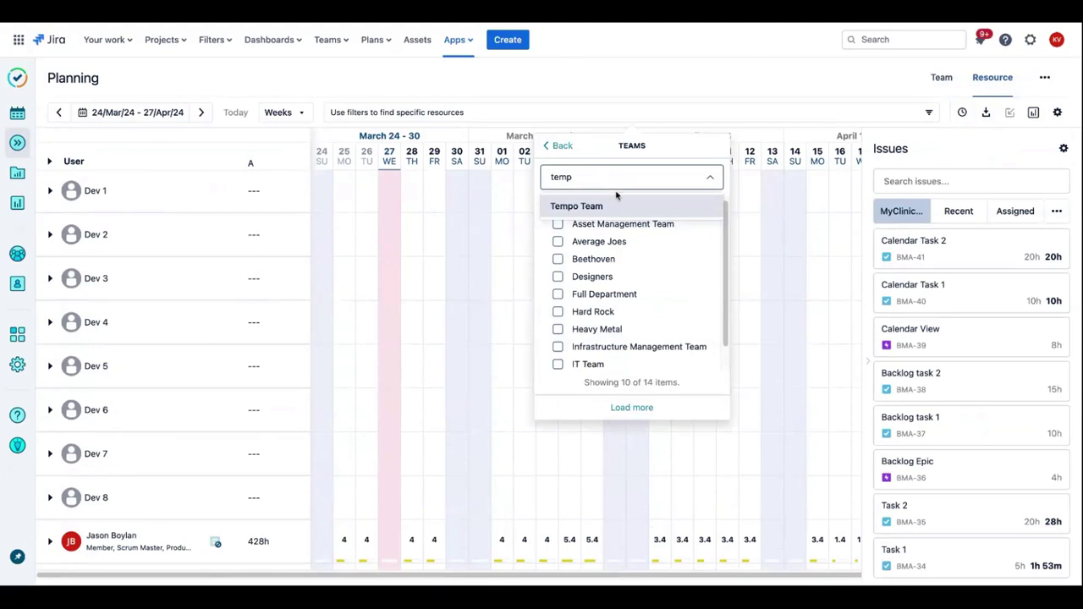
pyautogui.click(615, 207)
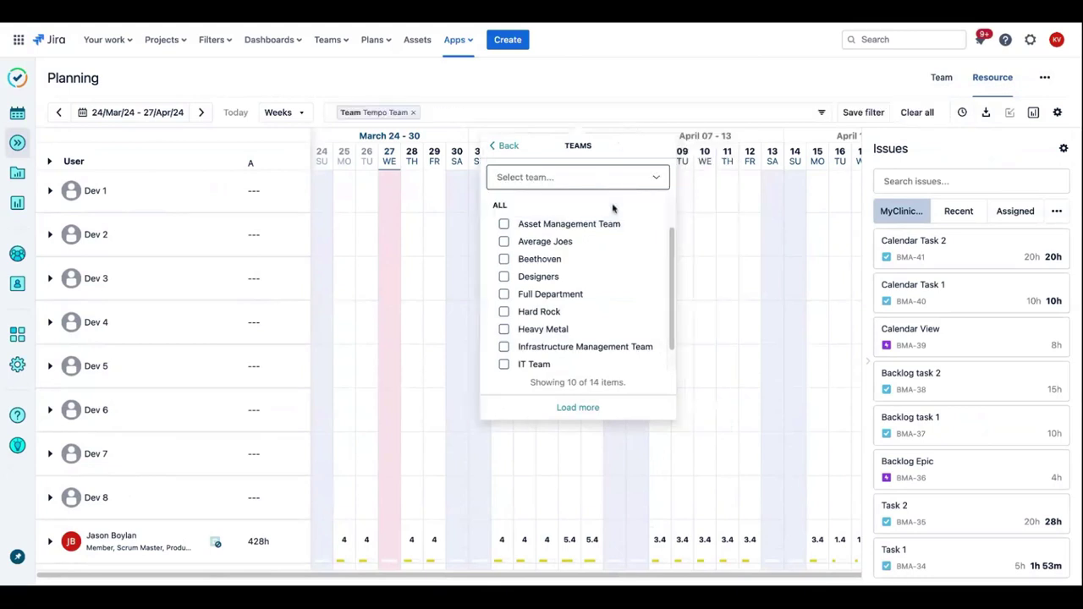
pyautogui.click(648, 99)
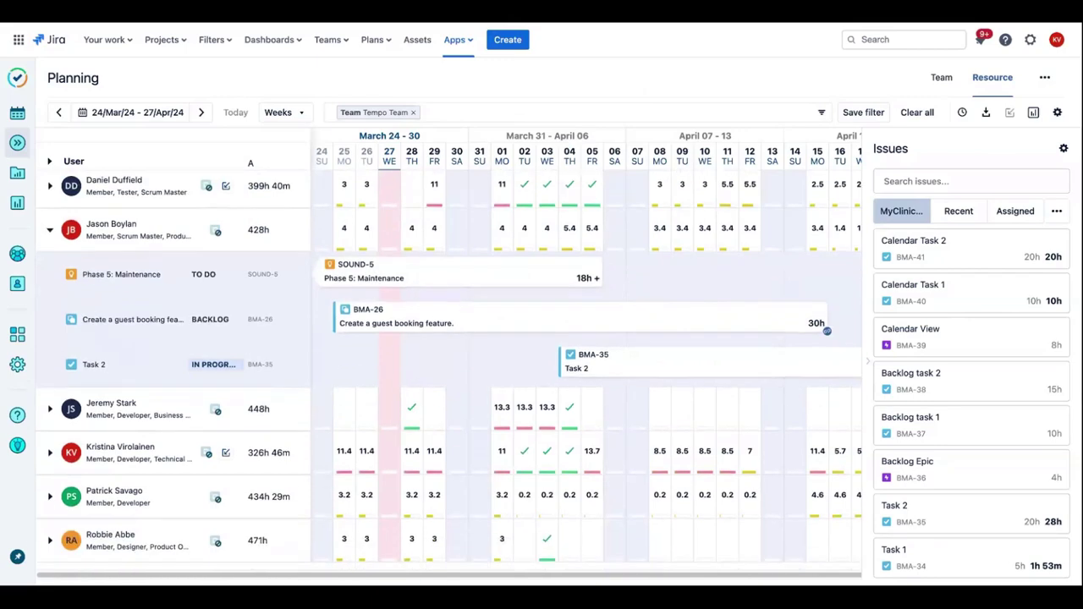
# Step: Expand one Tempo Team member's planned tasks and select their BMA-3 plan
pyautogui.click(49, 453)
pyautogui.scroll(-3, 51, 461)
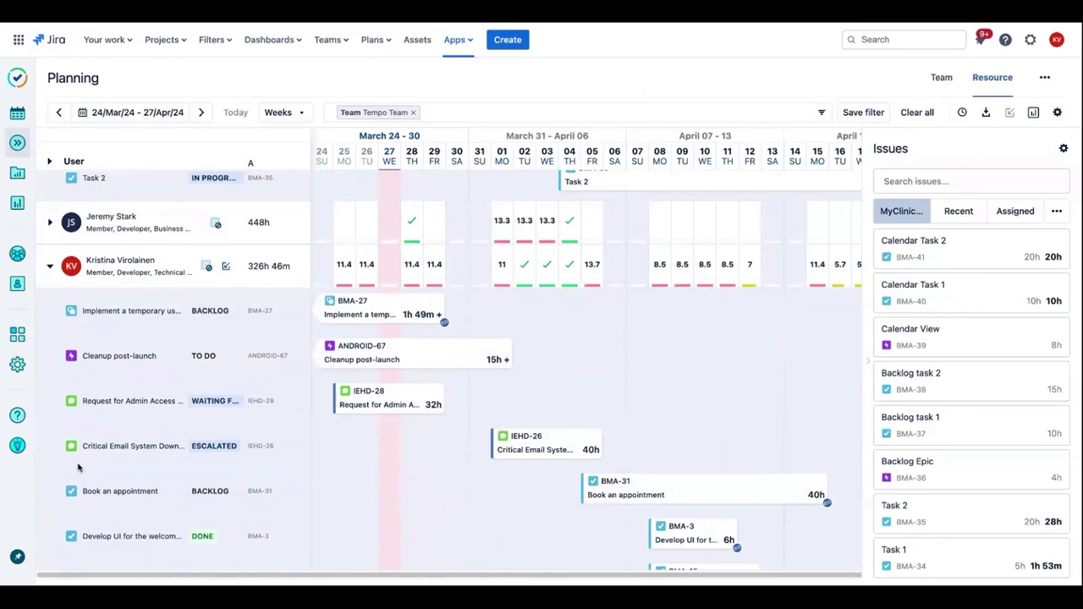
pyautogui.scroll(-2, 76, 470)
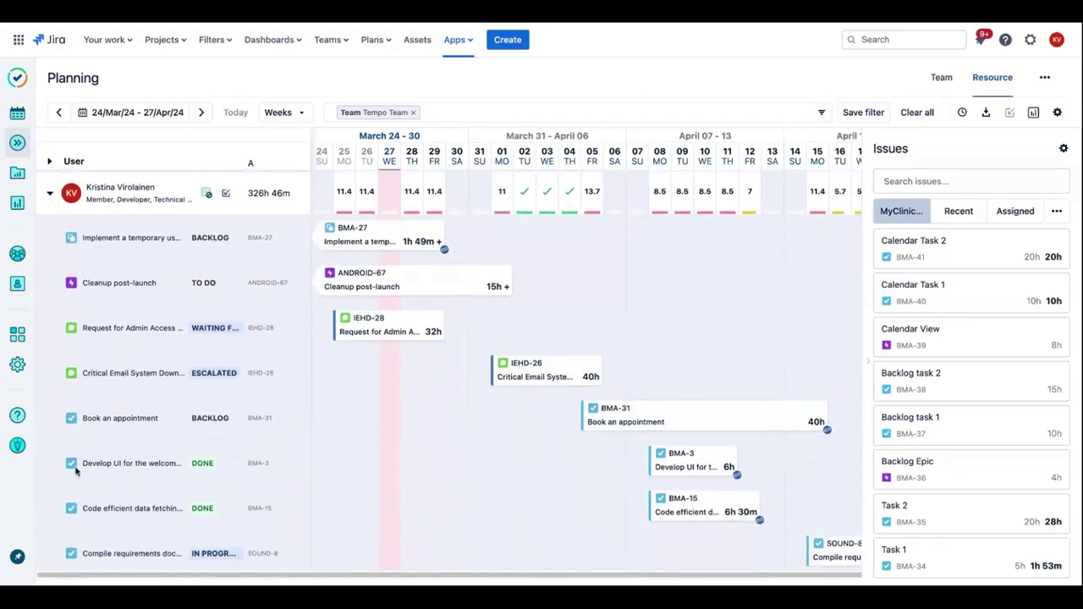
pyautogui.scroll(-3, 75, 472)
pyautogui.scroll(3, 76, 471)
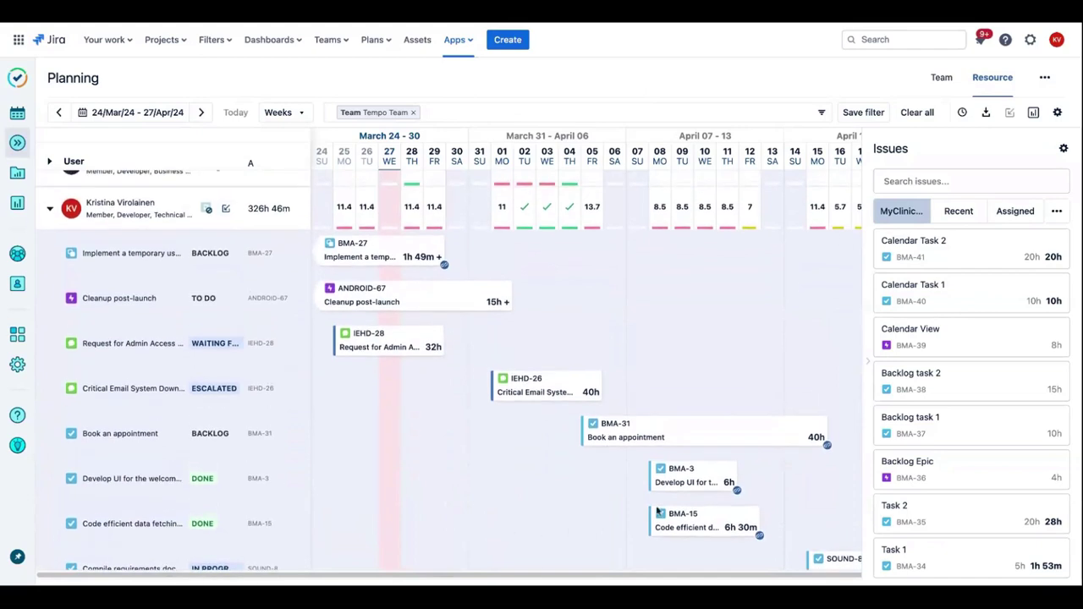
pyautogui.click(703, 483)
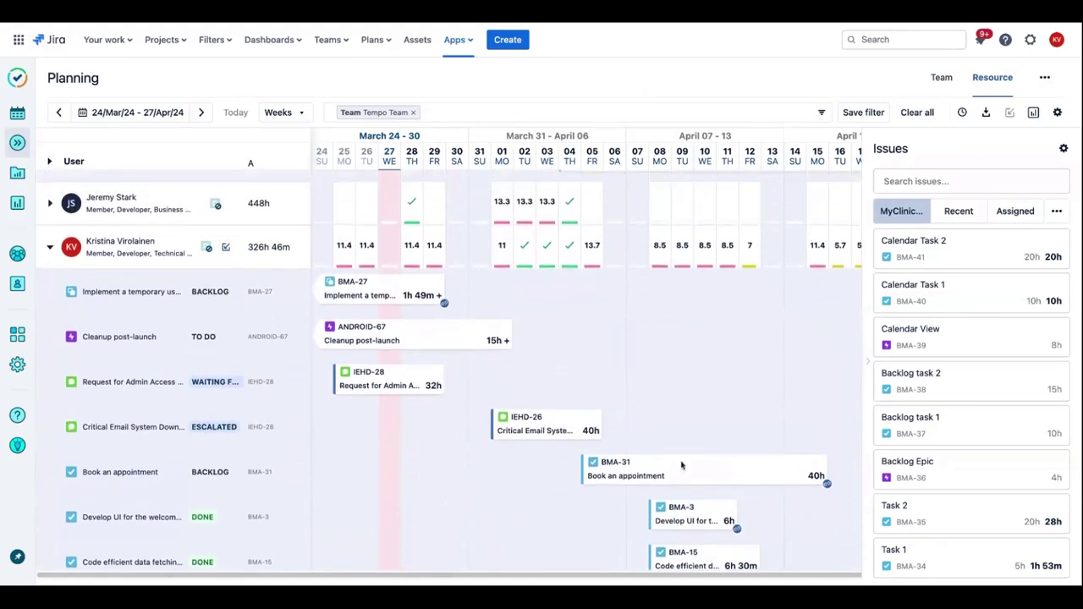
# Step: Reassign the BMA-3 plan to another Tempo Team member and expand that member's tasks
pyautogui.moveTo(685, 518); pyautogui.dragTo(688, 517)
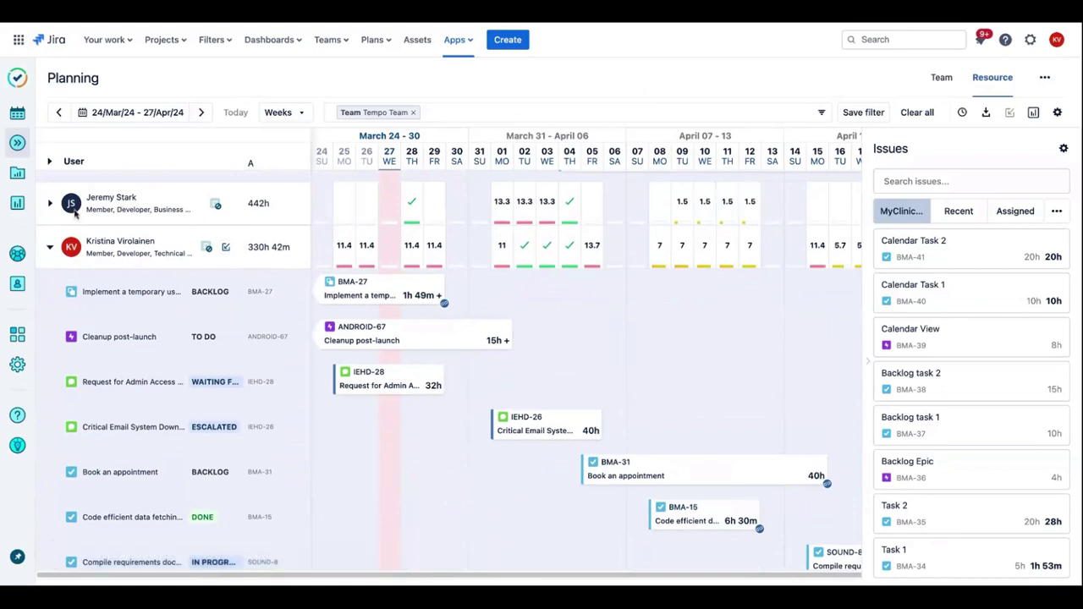
pyautogui.click(48, 205)
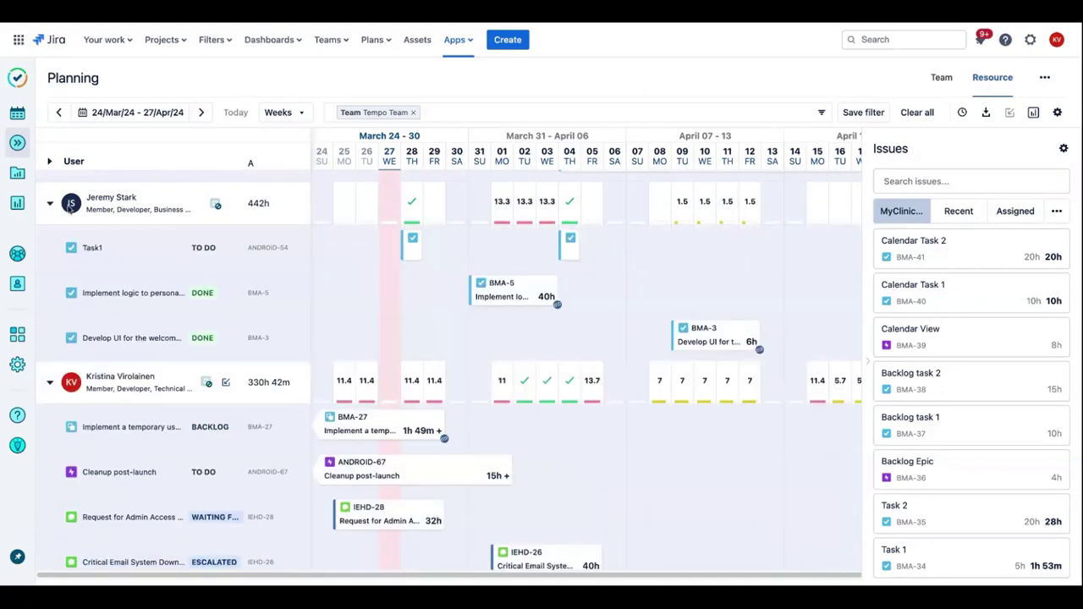
# Step: Open the BMA-3 'Develop UI for the welcome screen' issue from its Planner bar, leaving the plan unchanged
pyautogui.click(752, 342)
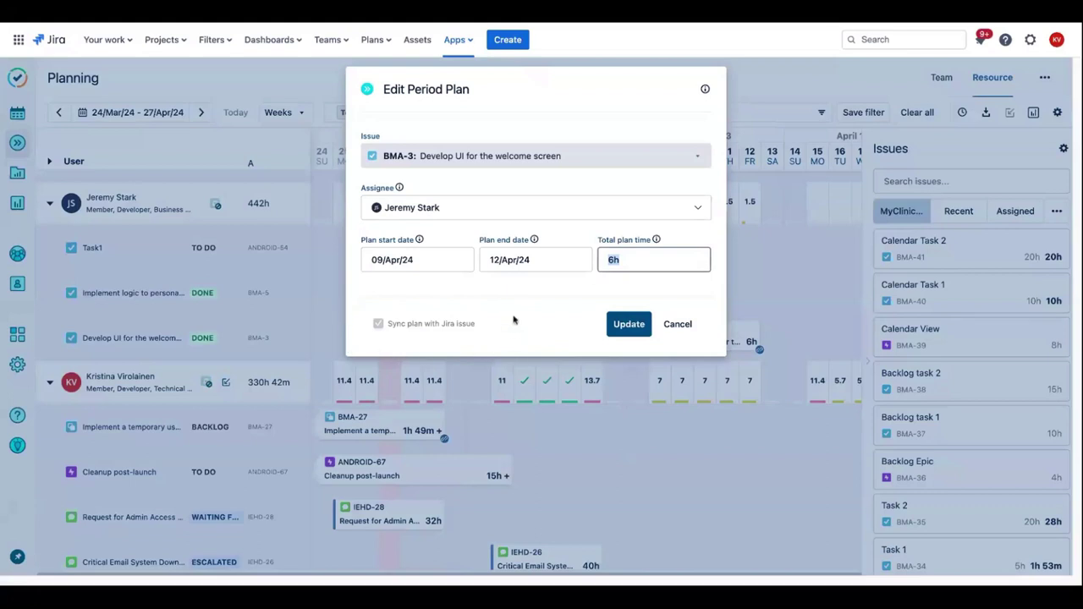
pyautogui.click(385, 157)
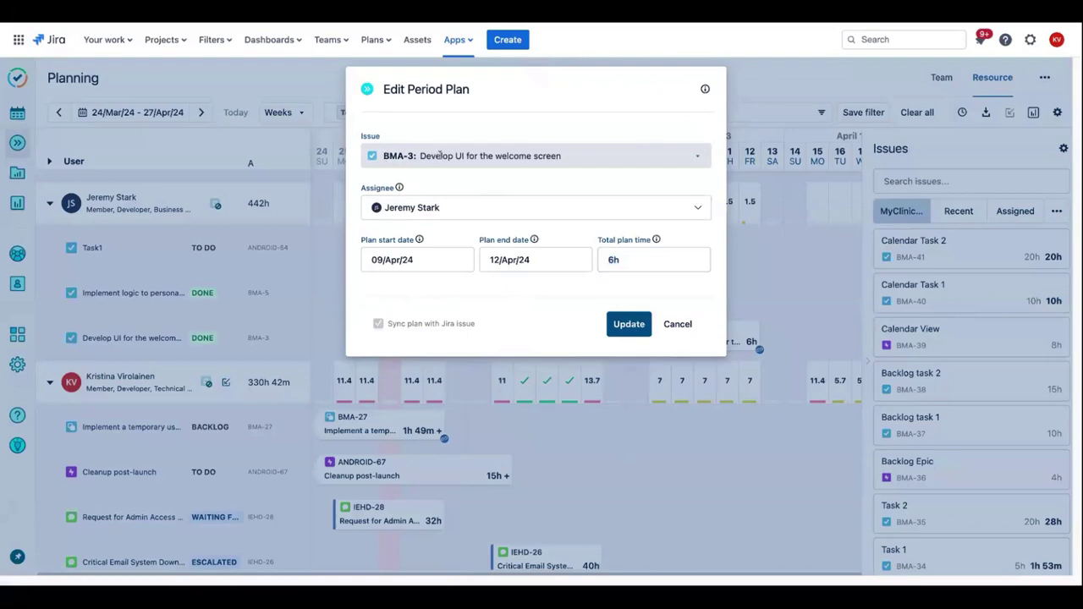
pyautogui.click(677, 327)
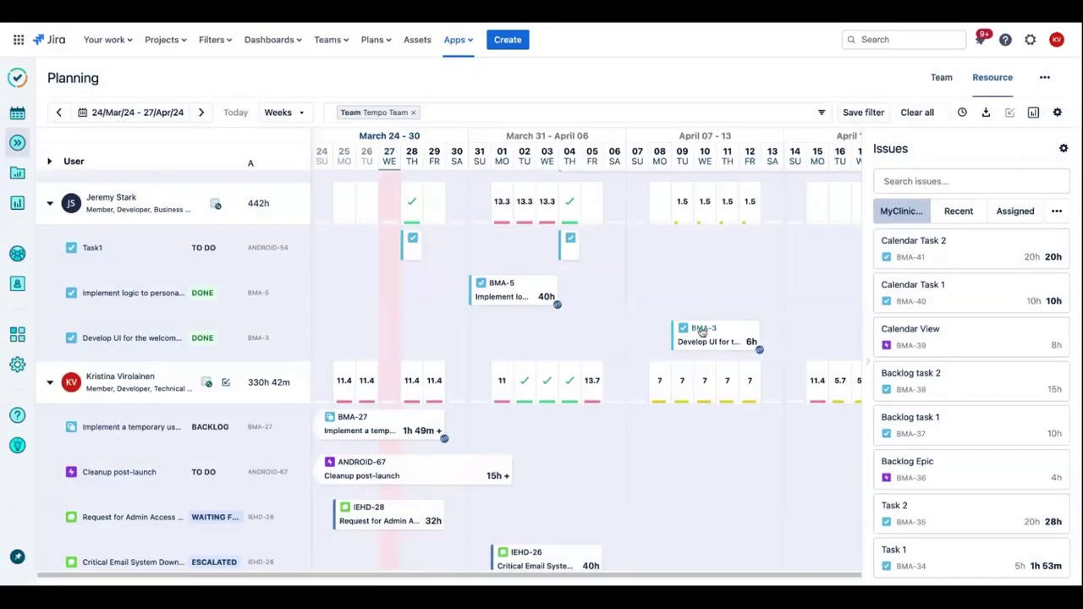
pyautogui.click(702, 330)
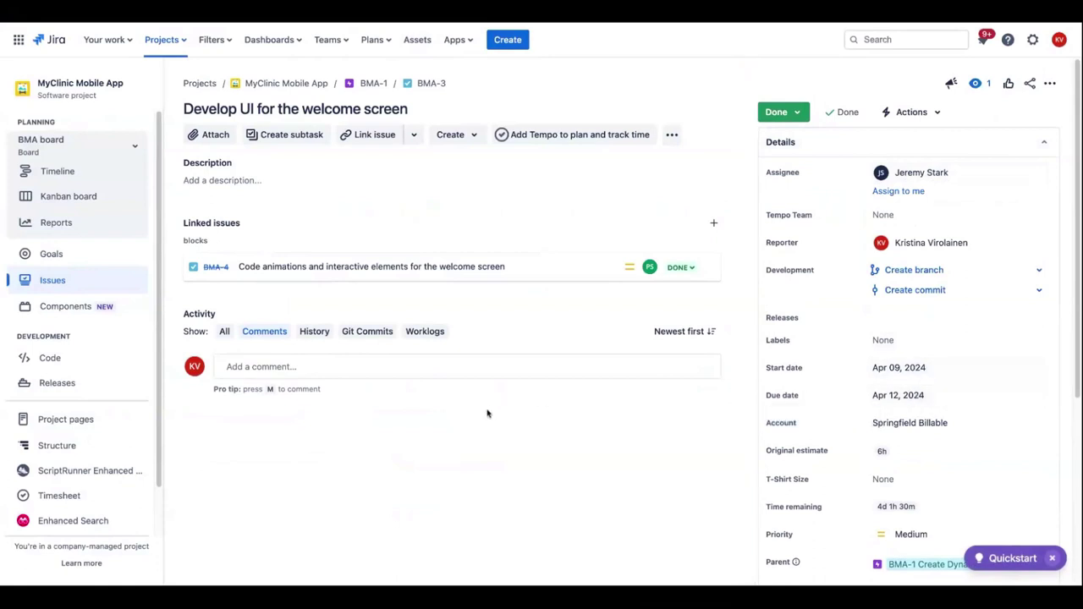
pyautogui.click(459, 42)
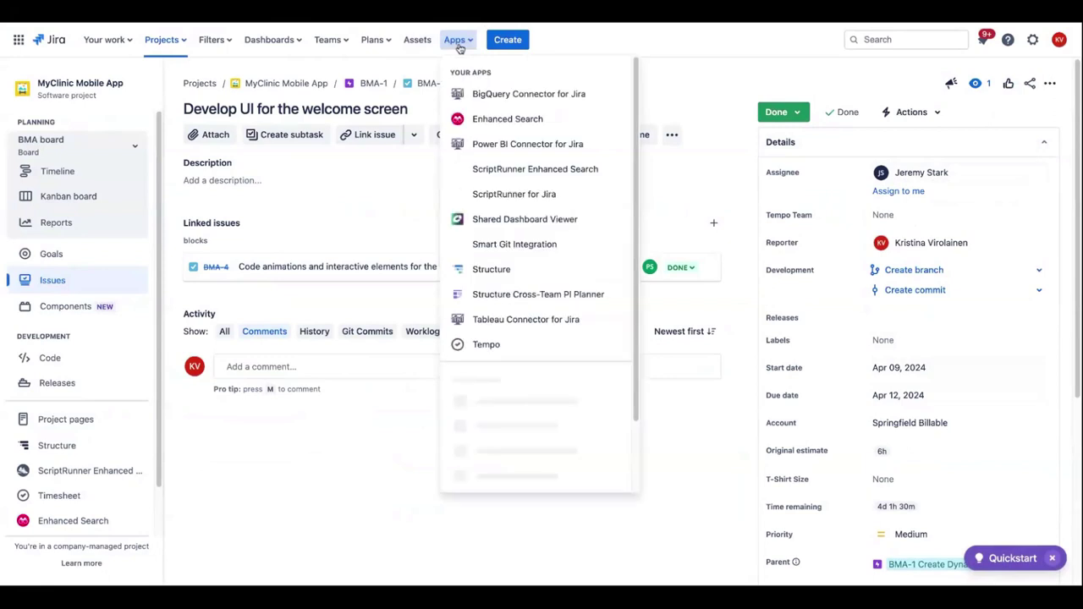
pyautogui.click(500, 271)
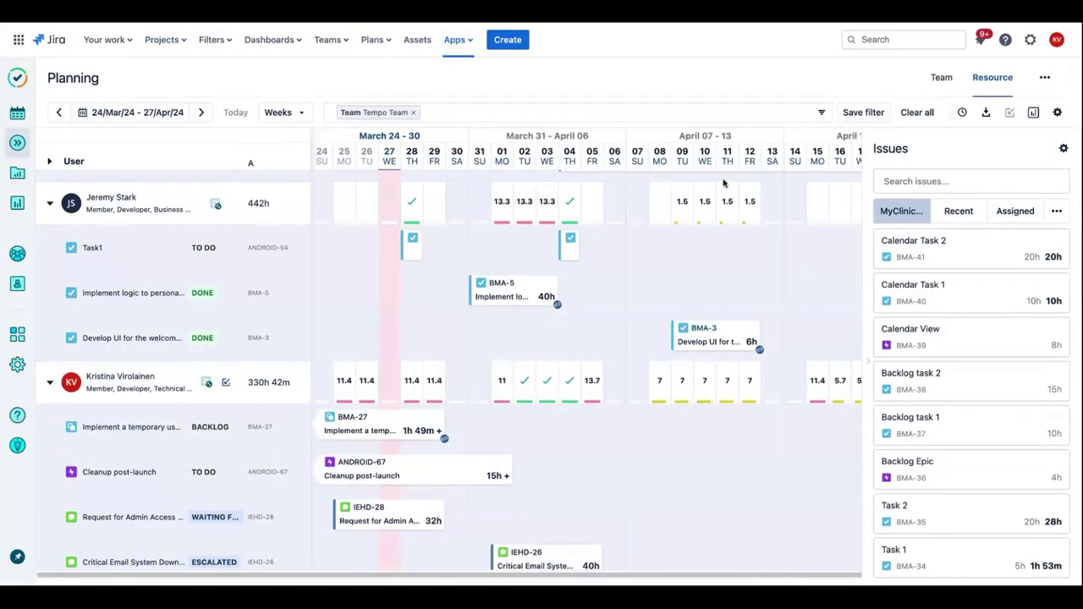
# Step: Collapse two members' rows and drop Backlog task 1 onto the assignee's 09 Apr cell
pyautogui.click(49, 204)
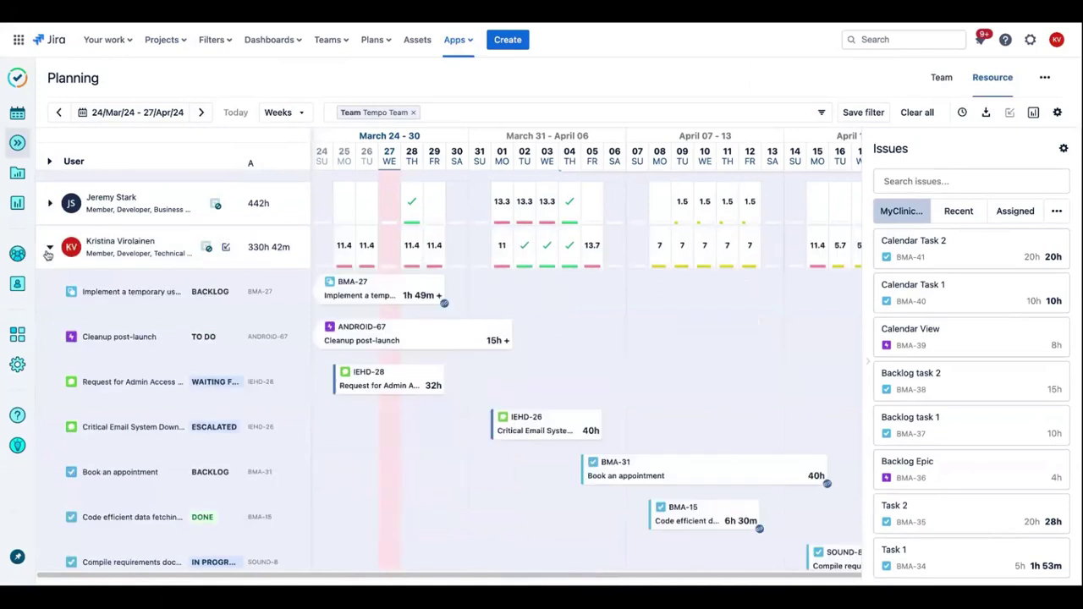
pyautogui.click(50, 249)
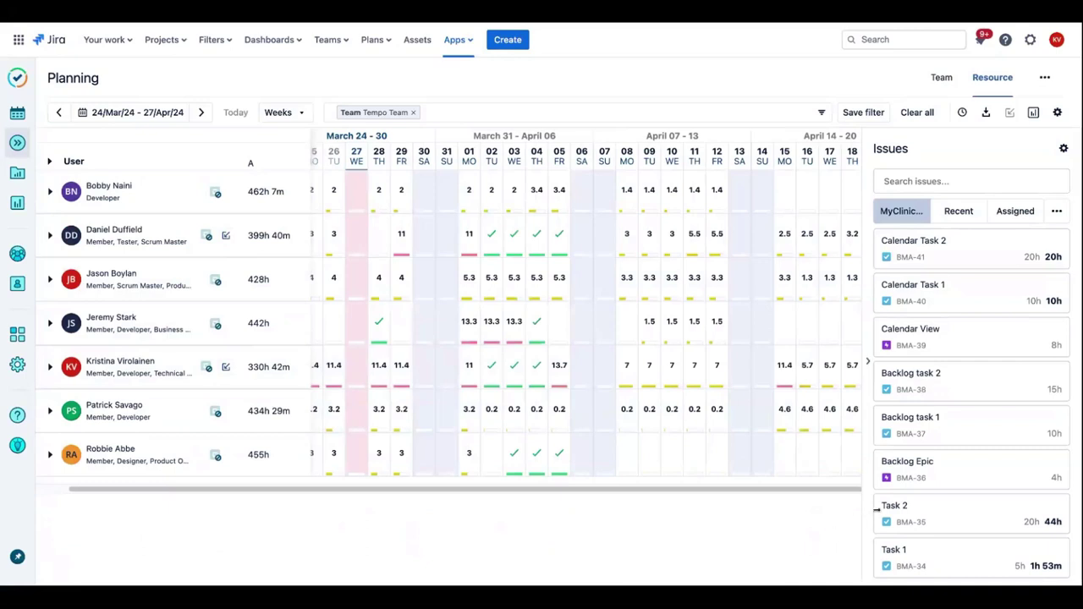
pyautogui.moveTo(1015, 433); pyautogui.dragTo(649, 455)
# Step: Extend the Backlog task 1 plan to end 12/Apr/24, synced with its Jira issue
pyautogui.click(49, 454)
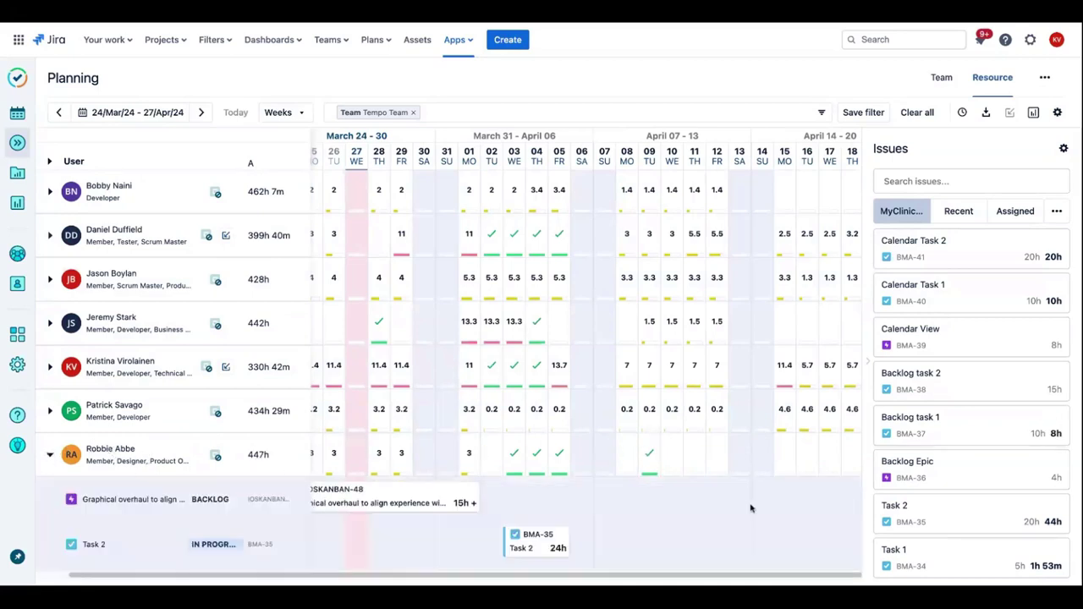
pyautogui.scroll(-1, 746, 506)
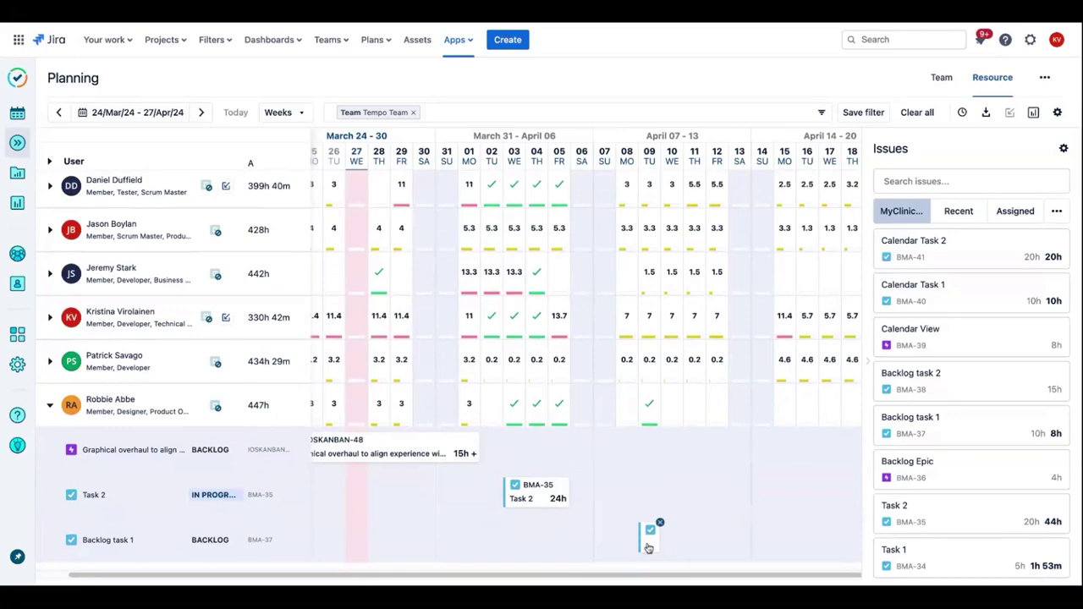
pyautogui.click(648, 549)
pyautogui.click(489, 298)
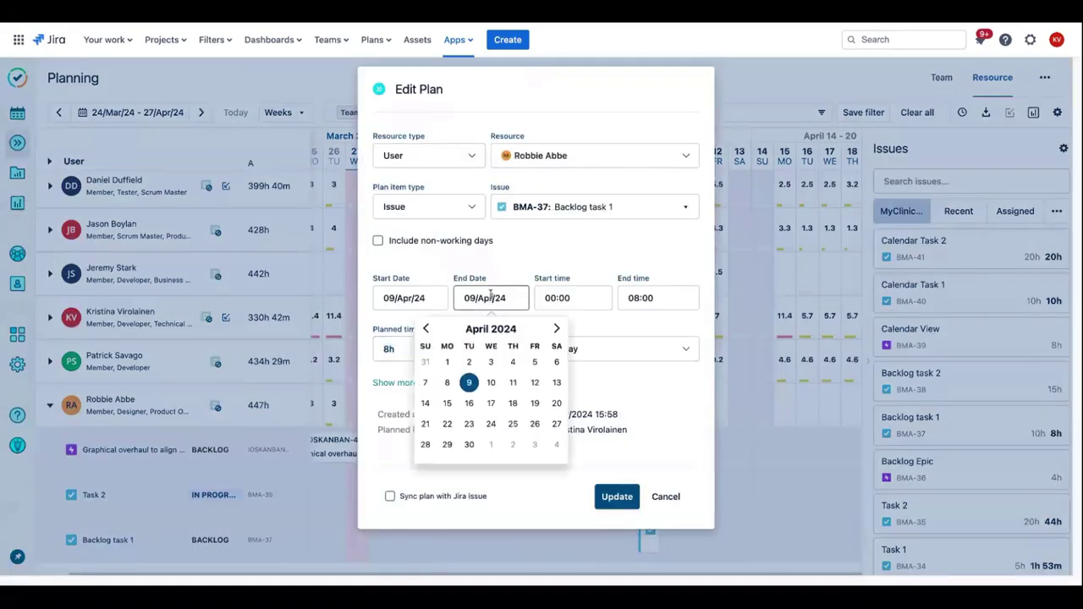
pyautogui.click(534, 383)
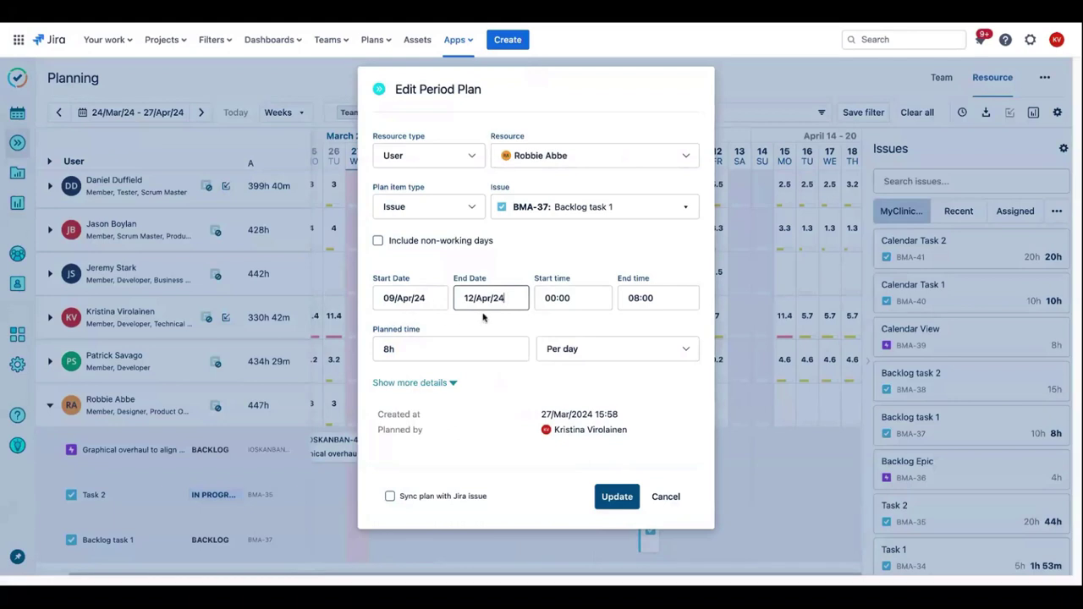
pyautogui.click(412, 498)
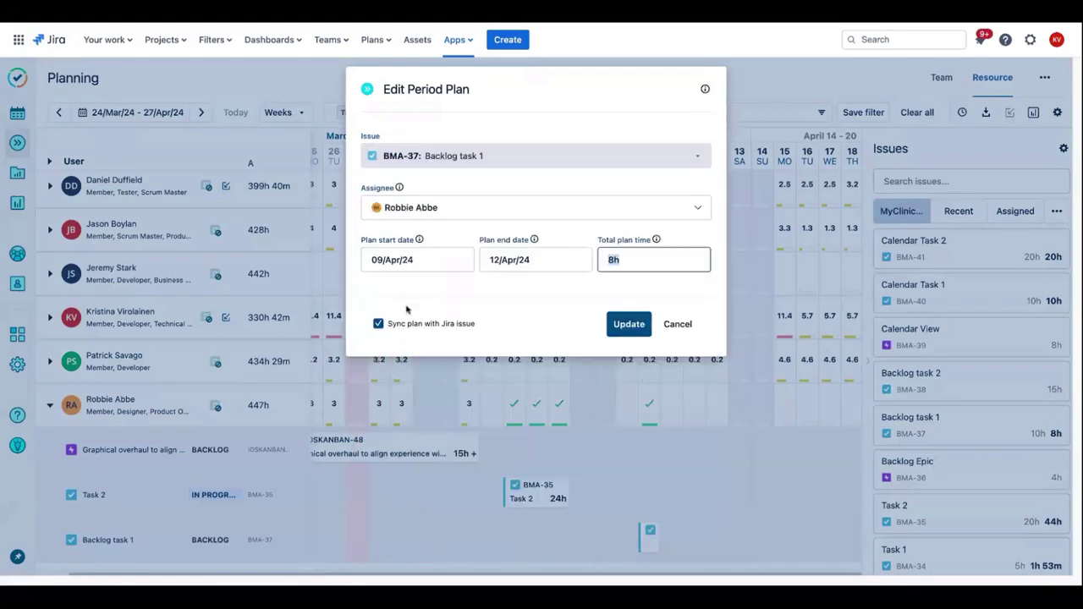
pyautogui.click(629, 325)
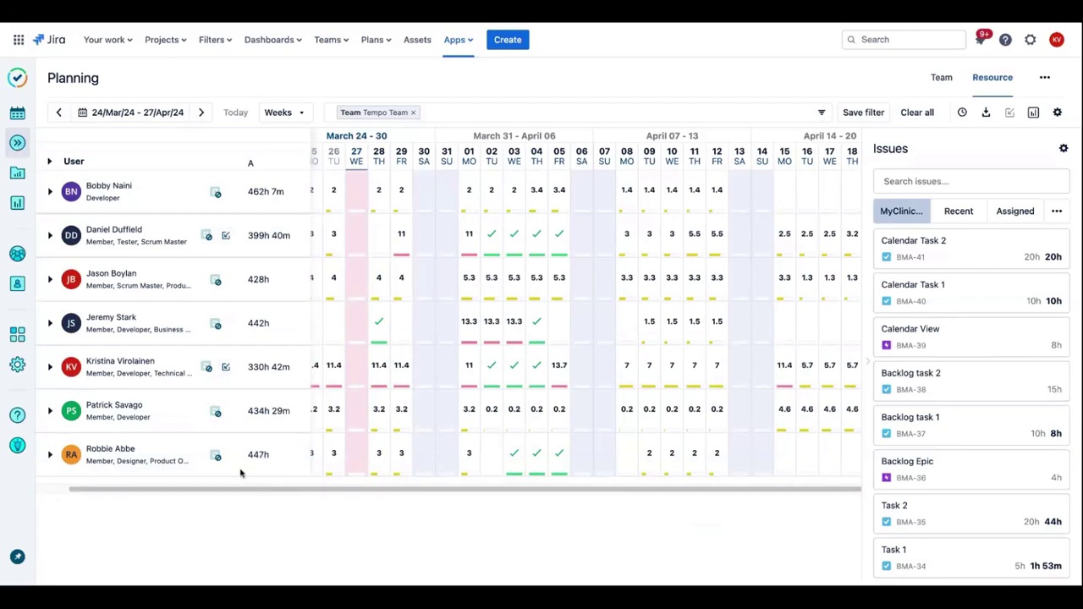
# Step: Expand the member's row to list planned issues BMA-27, ANDROID-67, IEHD-26, BMA-31 and BMA-15
pyautogui.click(49, 366)
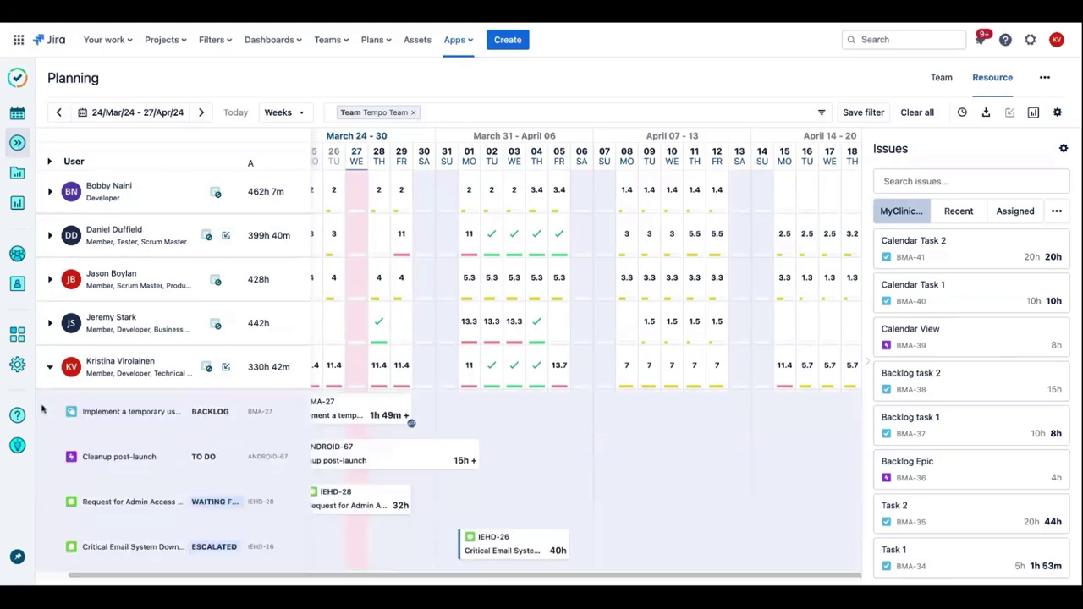
pyautogui.scroll(-3, 41, 410)
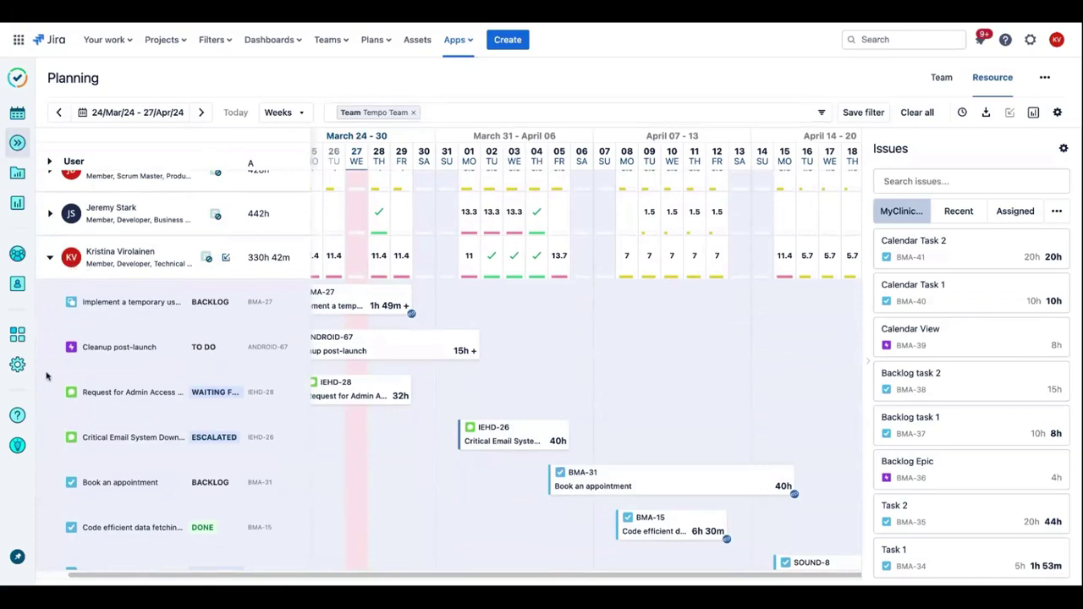
pyautogui.scroll(-1, 48, 375)
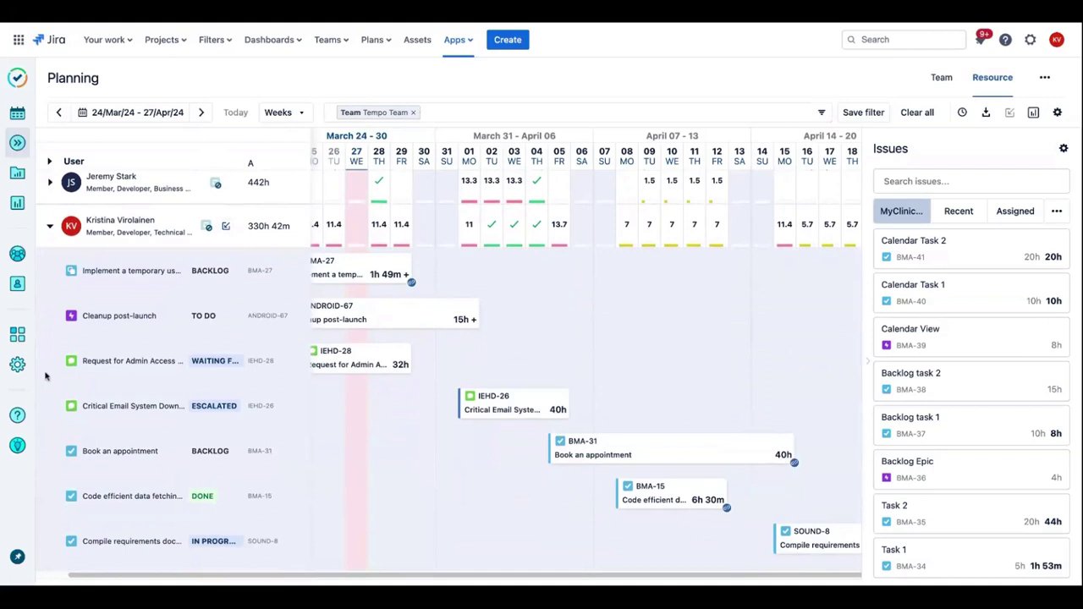
# Step: Review the 24–30 Mar 2024 week in My Work, then open the Structure app
pyautogui.click(16, 114)
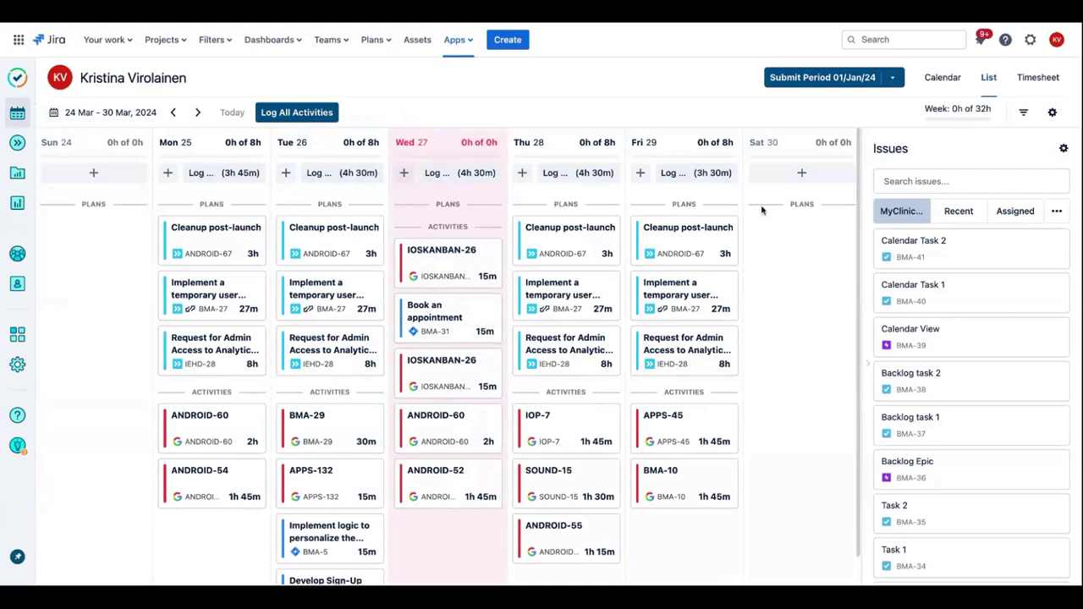
pyautogui.click(472, 39)
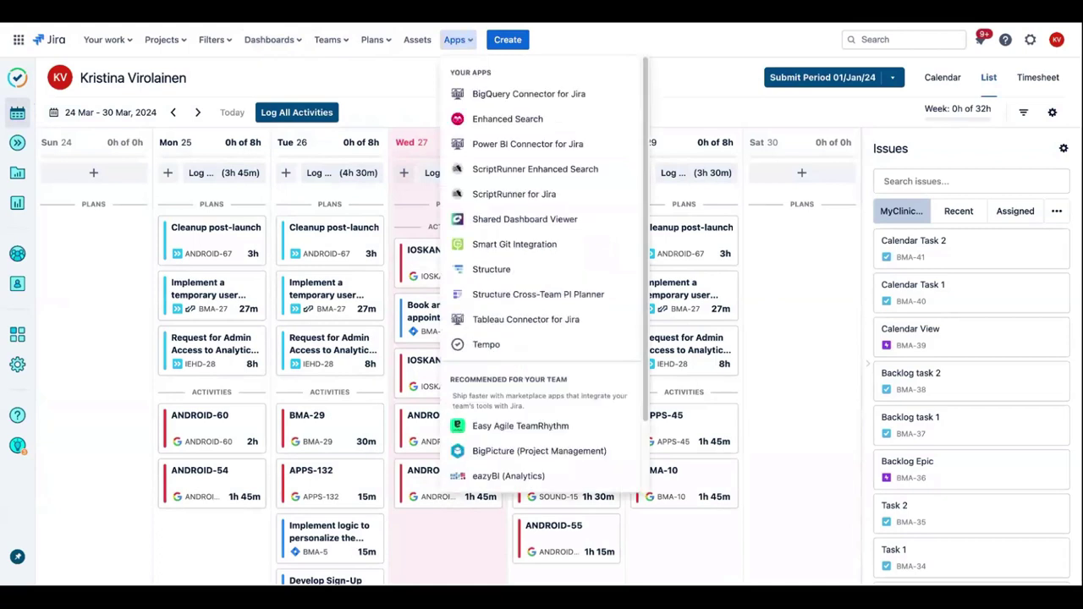
pyautogui.click(519, 270)
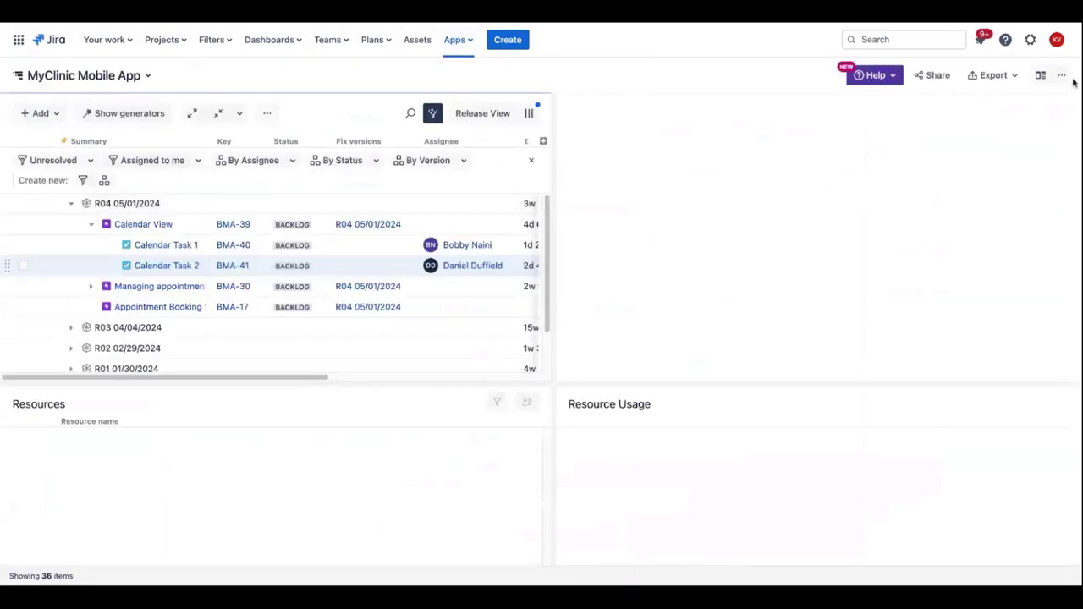
# Step: Use Single Grid layout, filter to Assigned to me, and expand all releases R01–R04
pyautogui.click(1040, 75)
pyautogui.click(1034, 121)
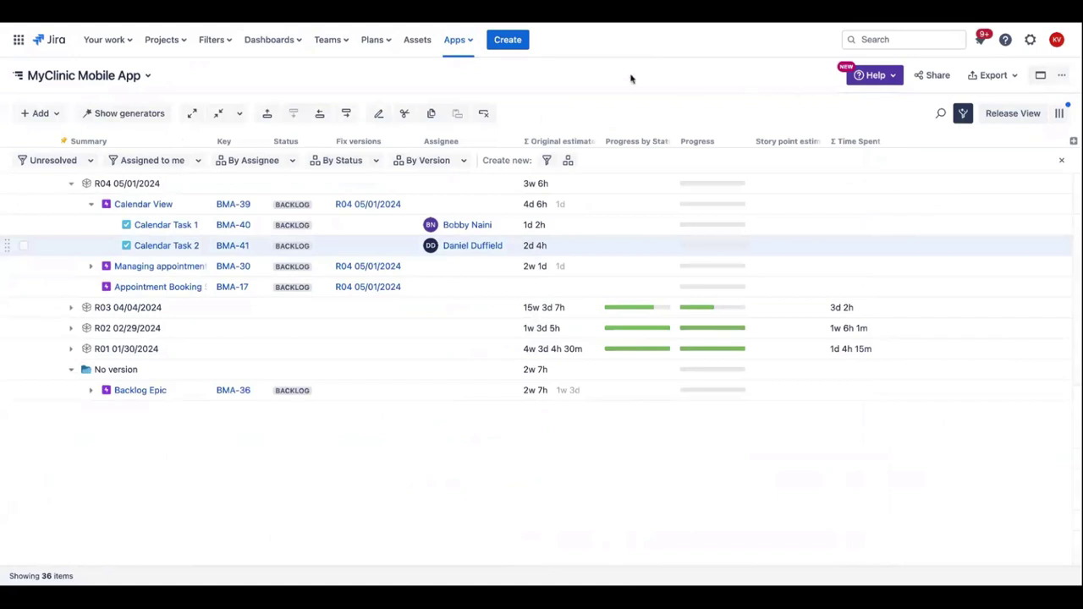
pyautogui.click(141, 166)
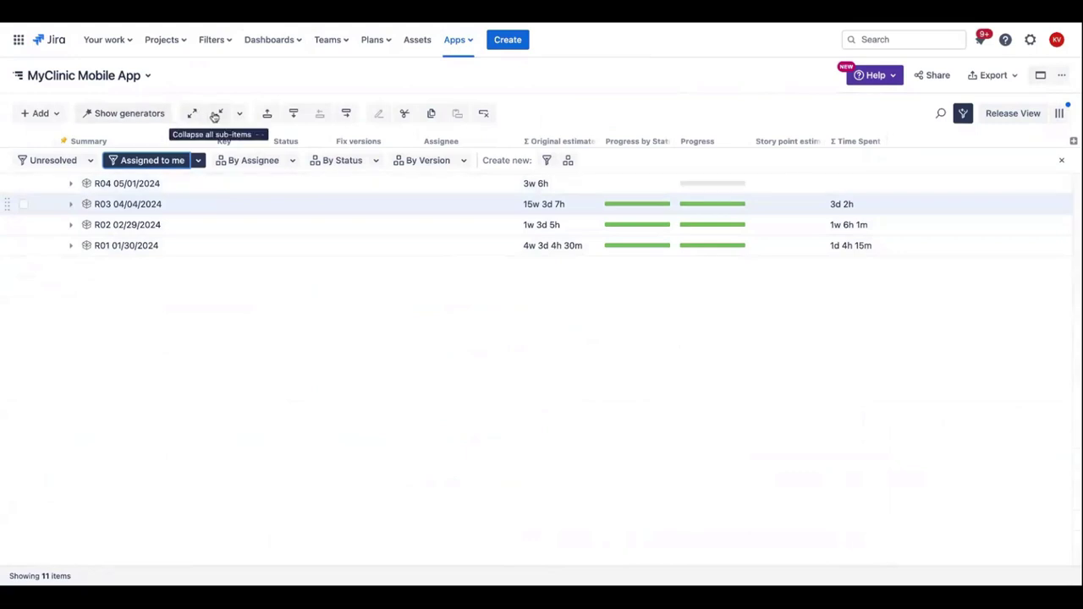
pyautogui.click(187, 115)
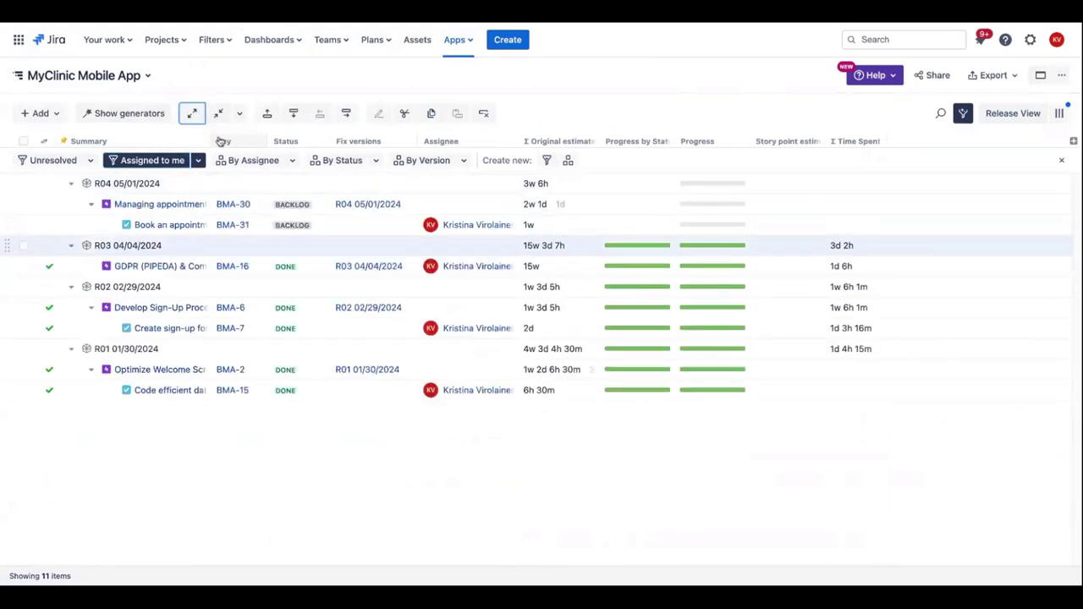
pyautogui.moveTo(204, 226); pyautogui.dragTo(547, 267)
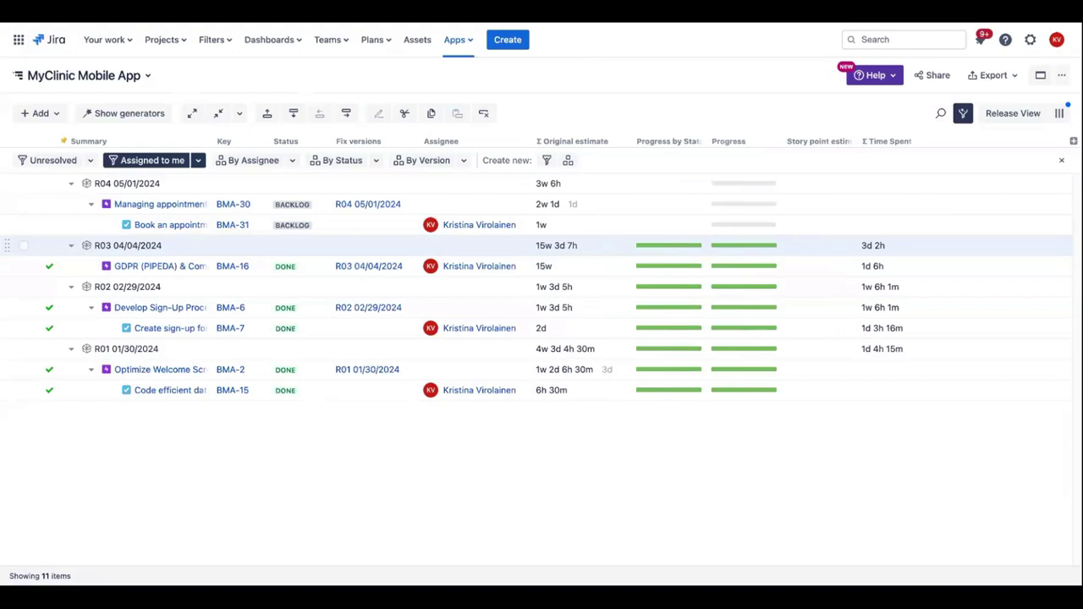
# Step: Open the Tempo Integrated Dashboard and browse its Issue Types, Team Hours, Structure and Planned vs Actual gadgets
pyautogui.click(297, 40)
pyautogui.click(321, 99)
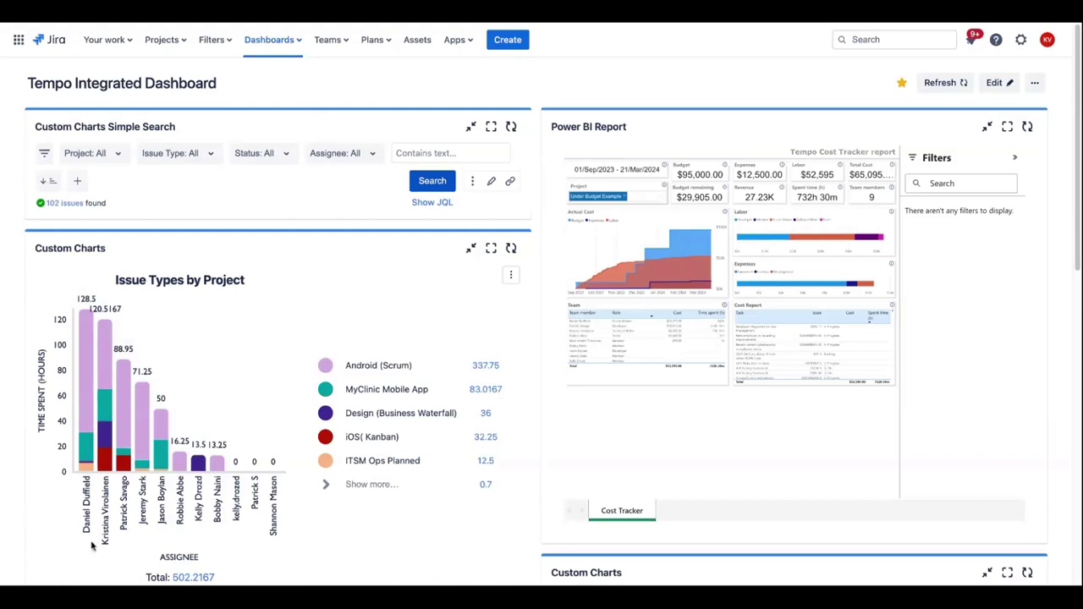
pyautogui.moveTo(92, 421)
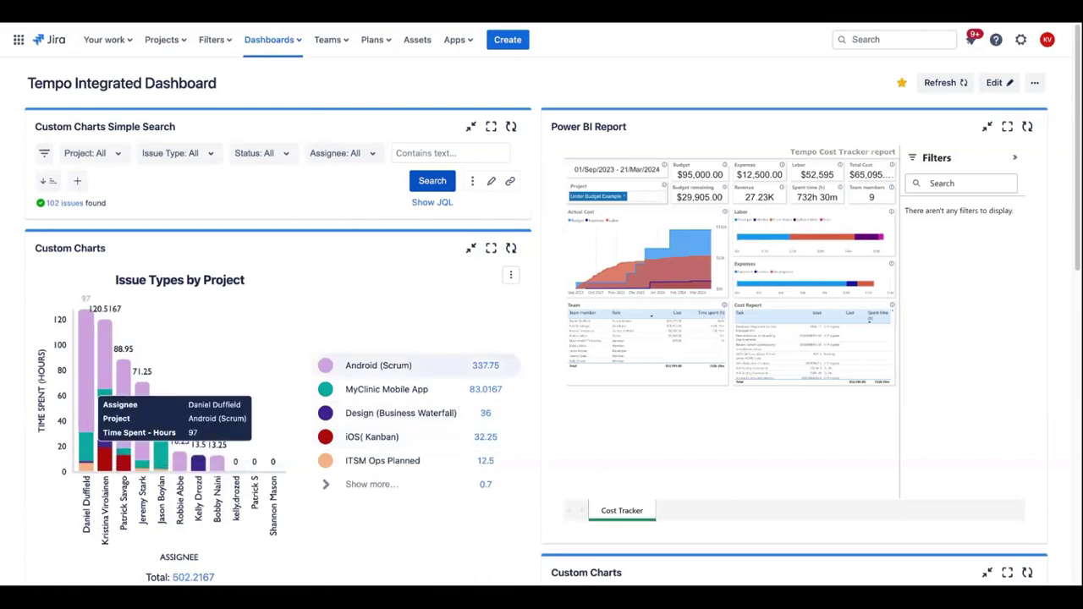
pyautogui.moveTo(109, 465)
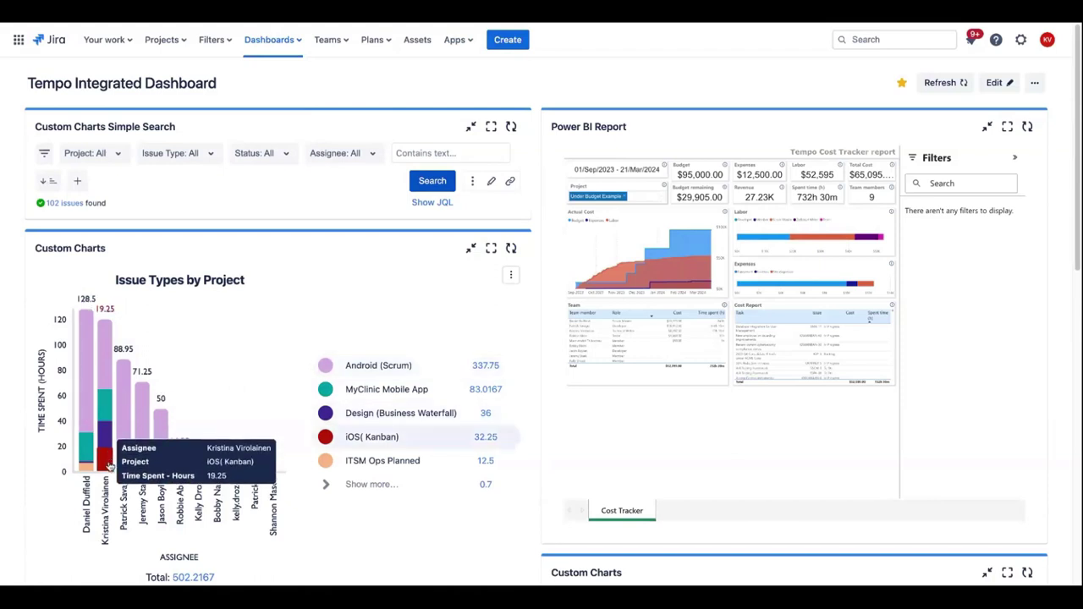
pyautogui.moveTo(410, 395)
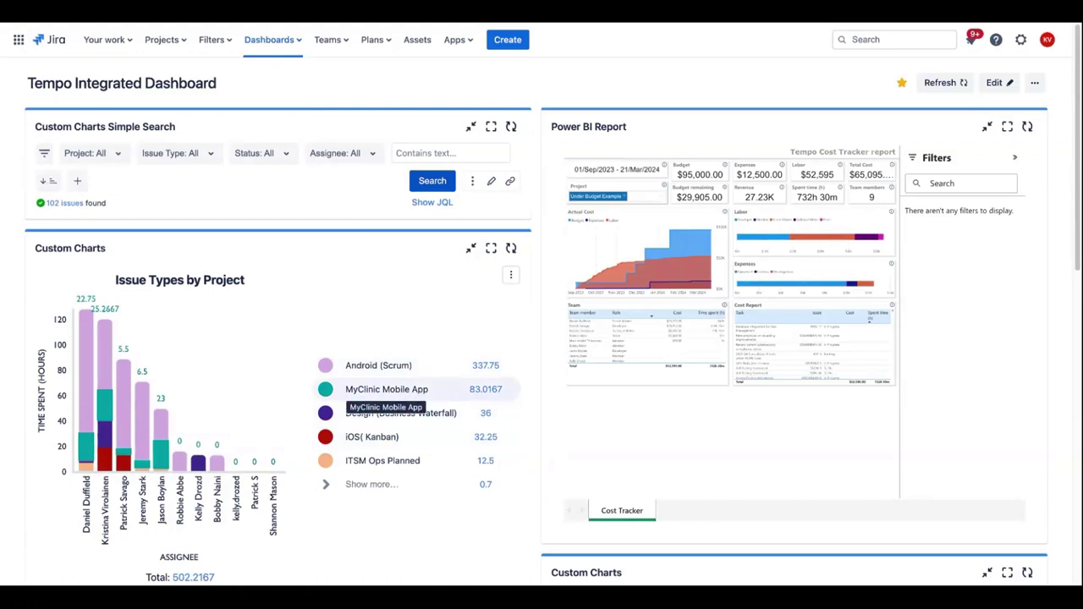
pyautogui.scroll(-3, 542, 338)
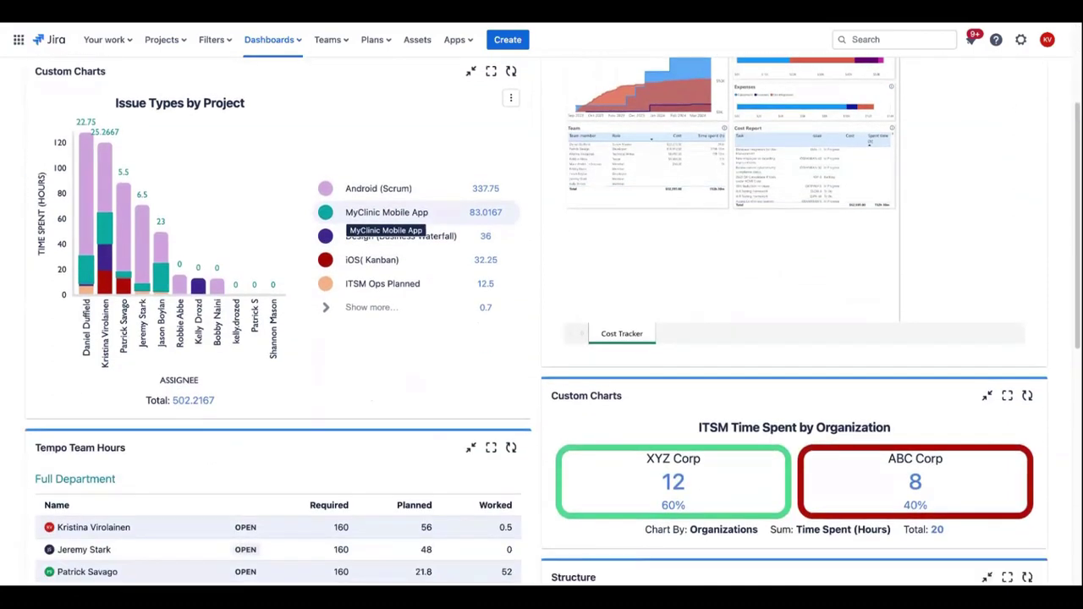
pyautogui.scroll(-1, 411, 119)
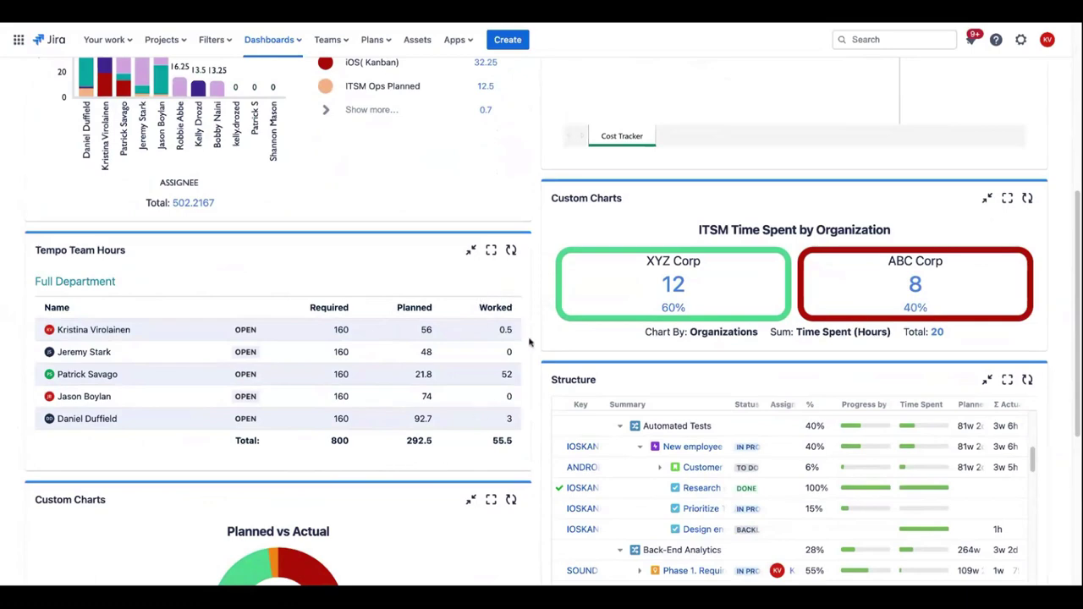
pyautogui.scroll(-5, 509, 440)
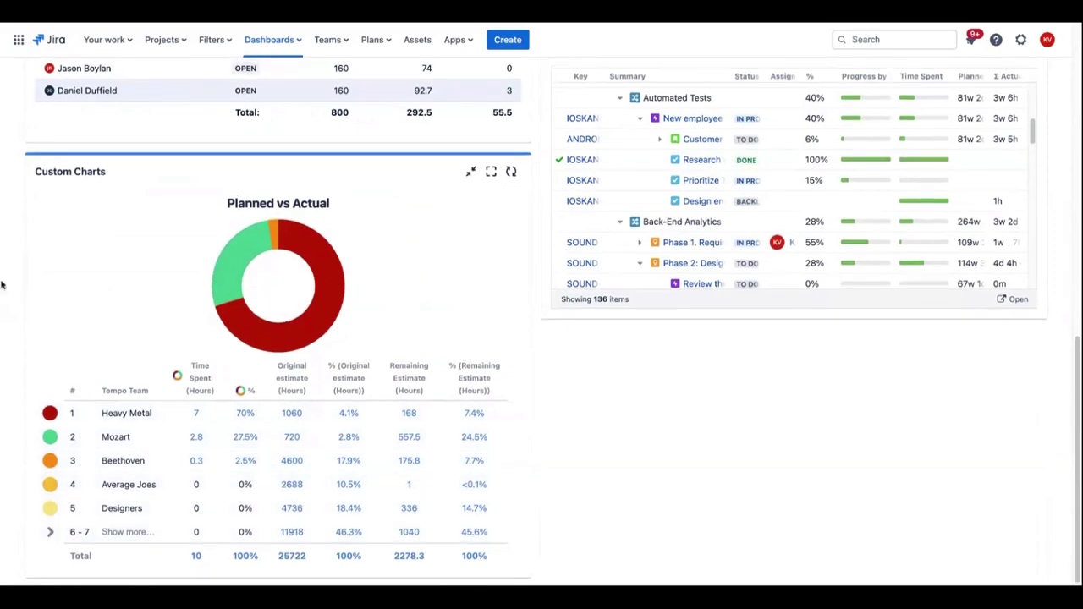
pyautogui.scroll(10, 2, 286)
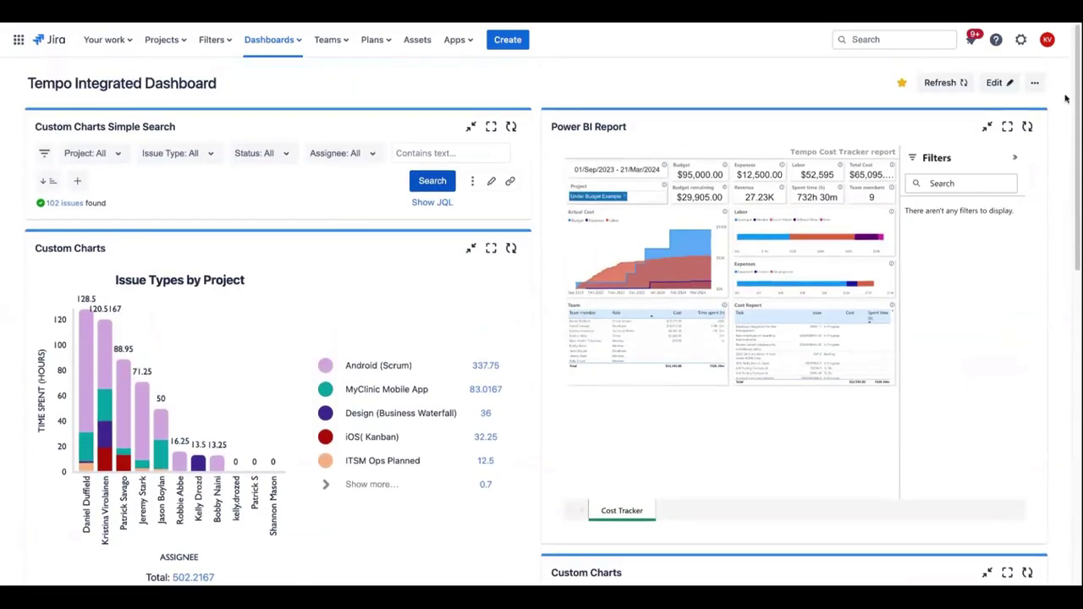
# Step: Add a Custom Charts gadget to the dashboard, found by searching 'custom chart'
pyautogui.click(995, 82)
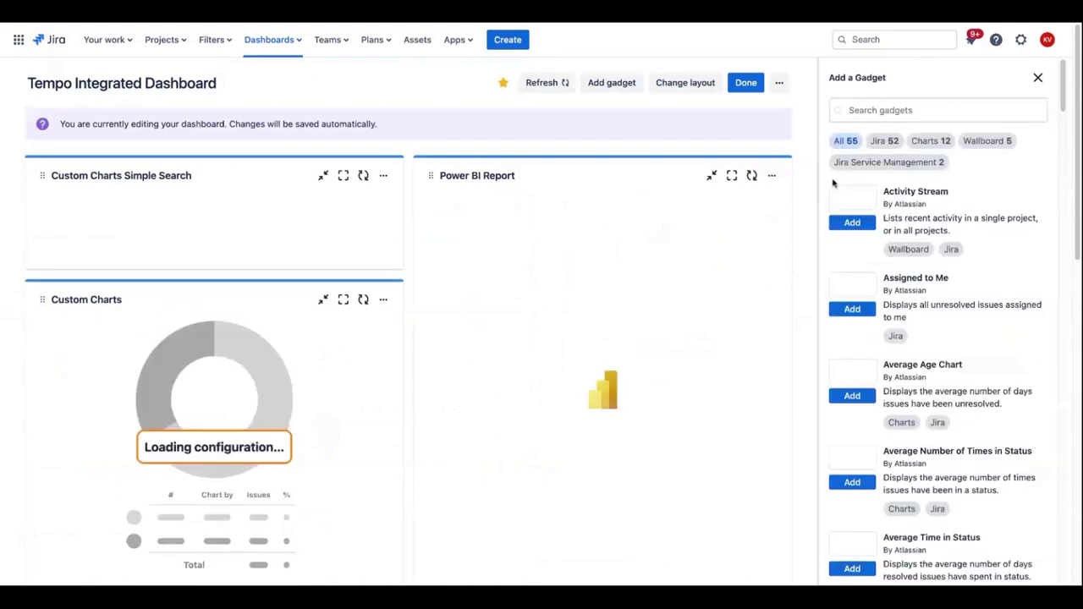
pyautogui.click(876, 112)
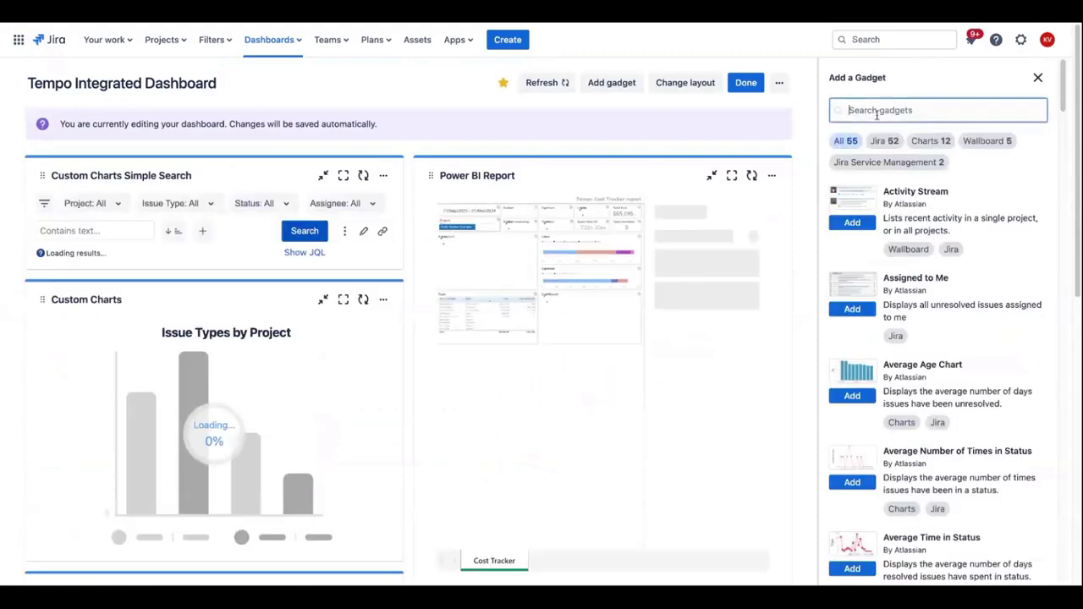
pyautogui.write('custom ')
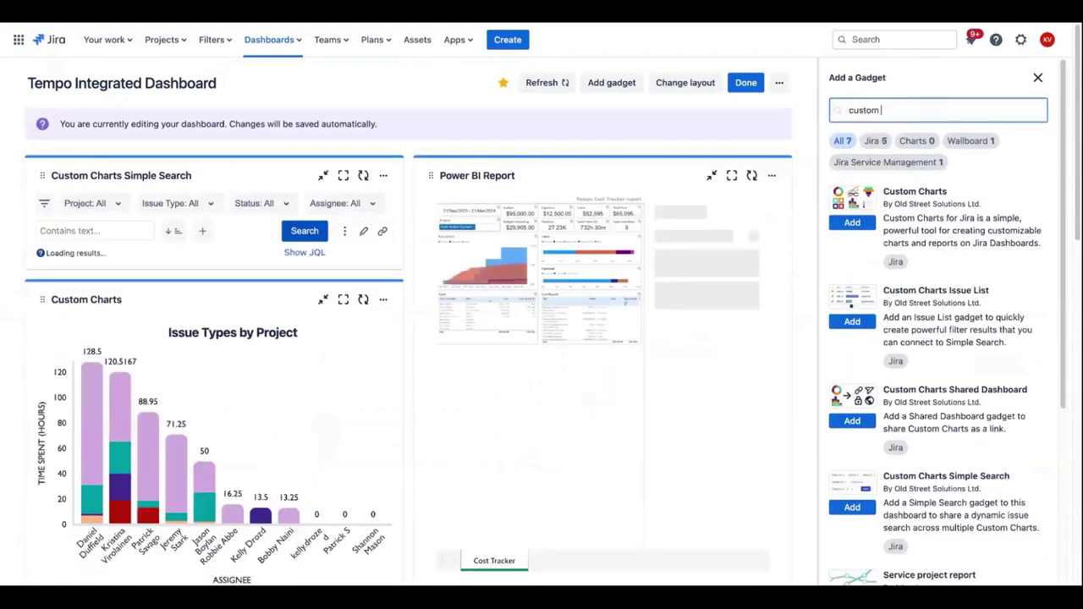
pyautogui.write('chart')
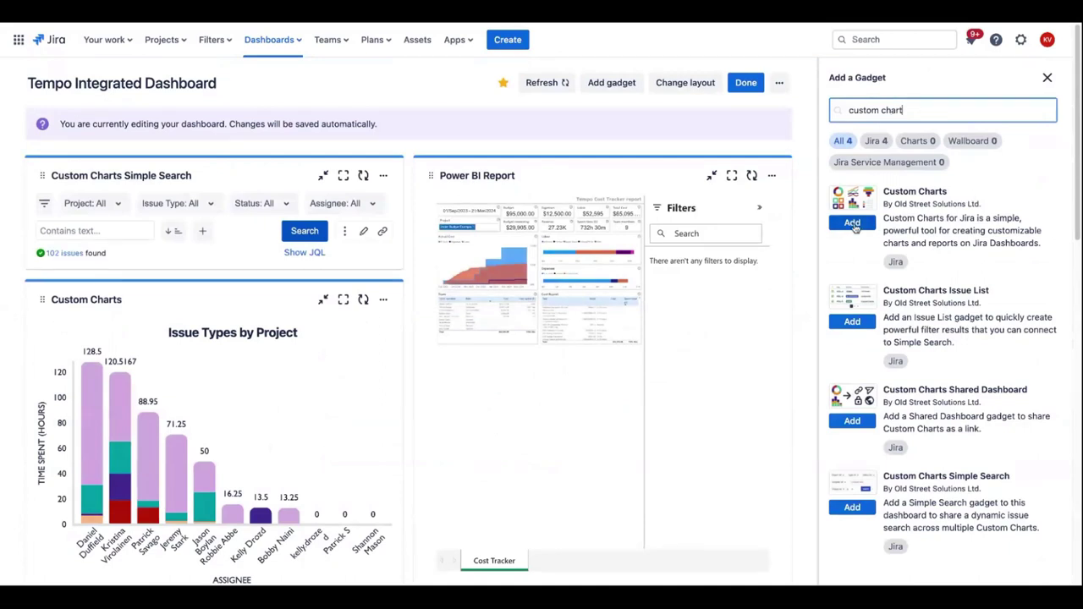
pyautogui.click(853, 223)
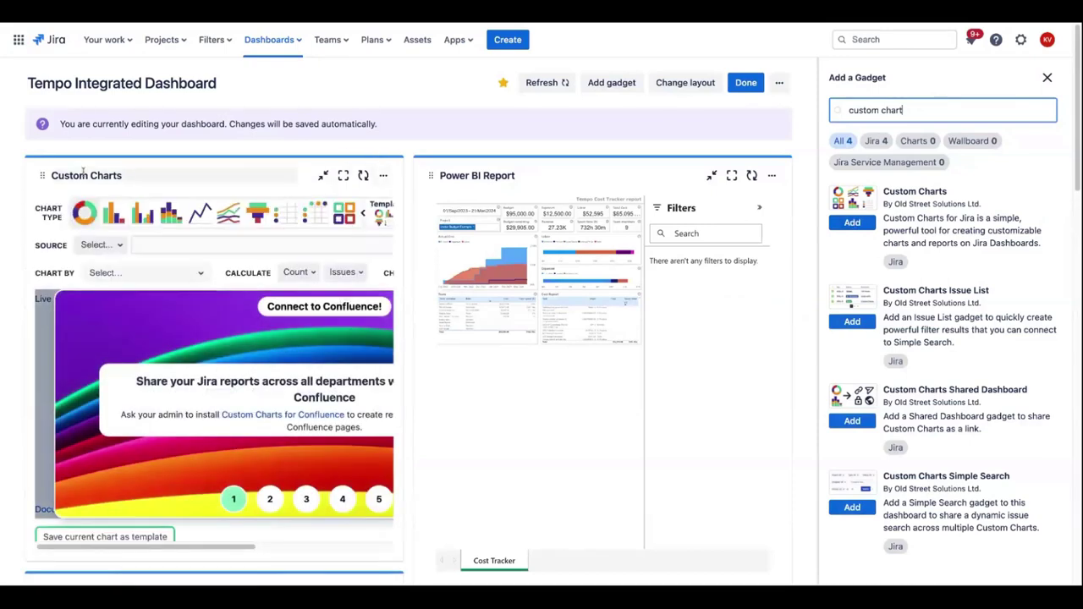
pyautogui.moveTo(38, 176)
pyautogui.mouseDown()
pyautogui.moveTo(43, 406)
pyautogui.moveTo(59, 76)
pyautogui.moveTo(71, 81)
pyautogui.moveTo(65, 290)
pyautogui.moveTo(52, 173)
pyautogui.mouseUp()
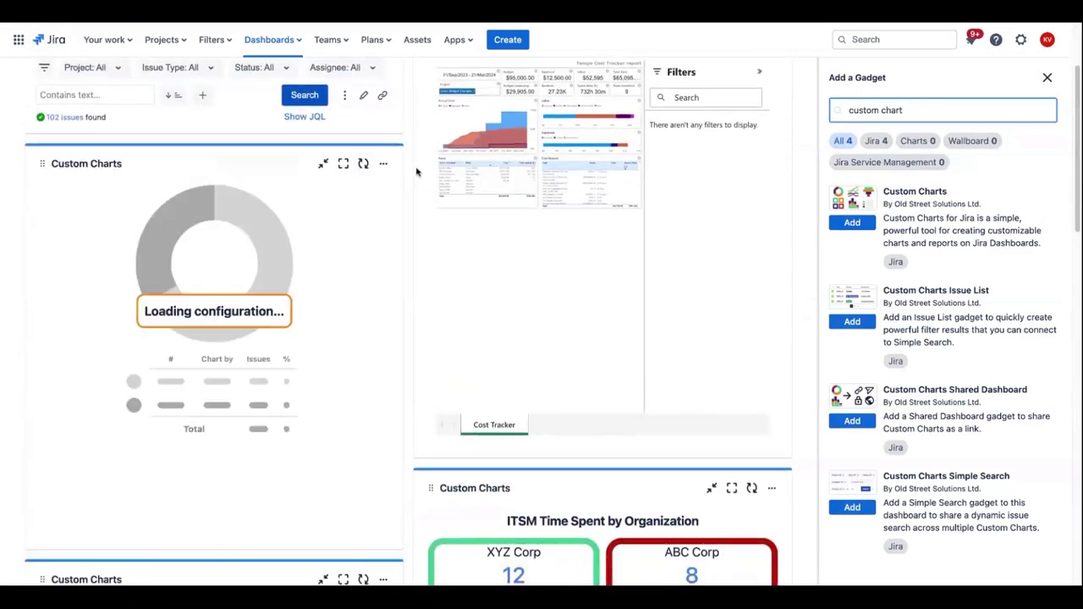
# Step: Open the new gadget's Configure editor maximized to full width
pyautogui.click(382, 165)
pyautogui.click(273, 245)
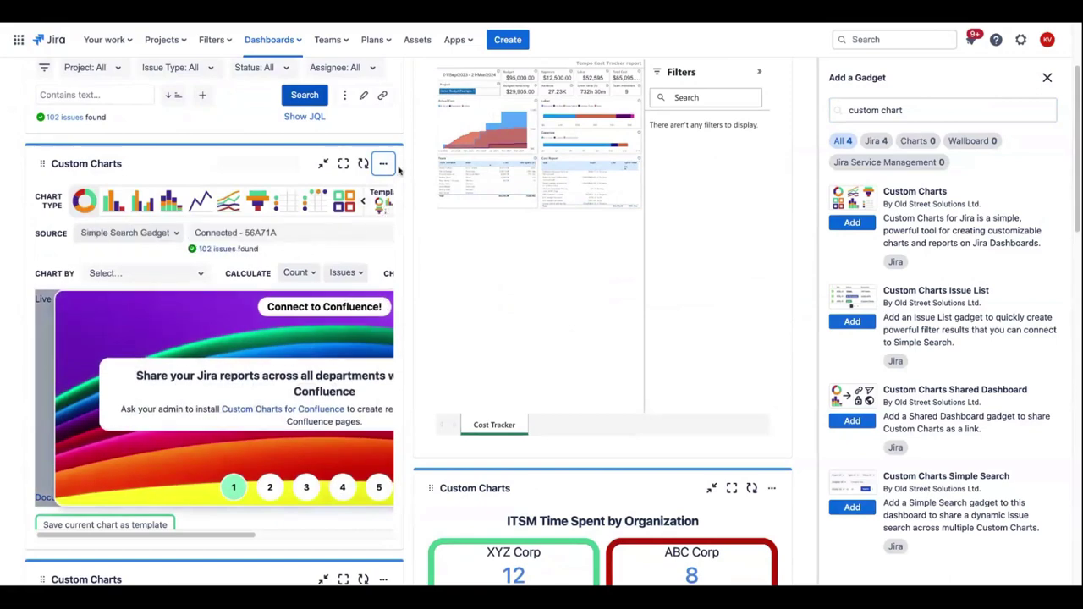
pyautogui.click(343, 163)
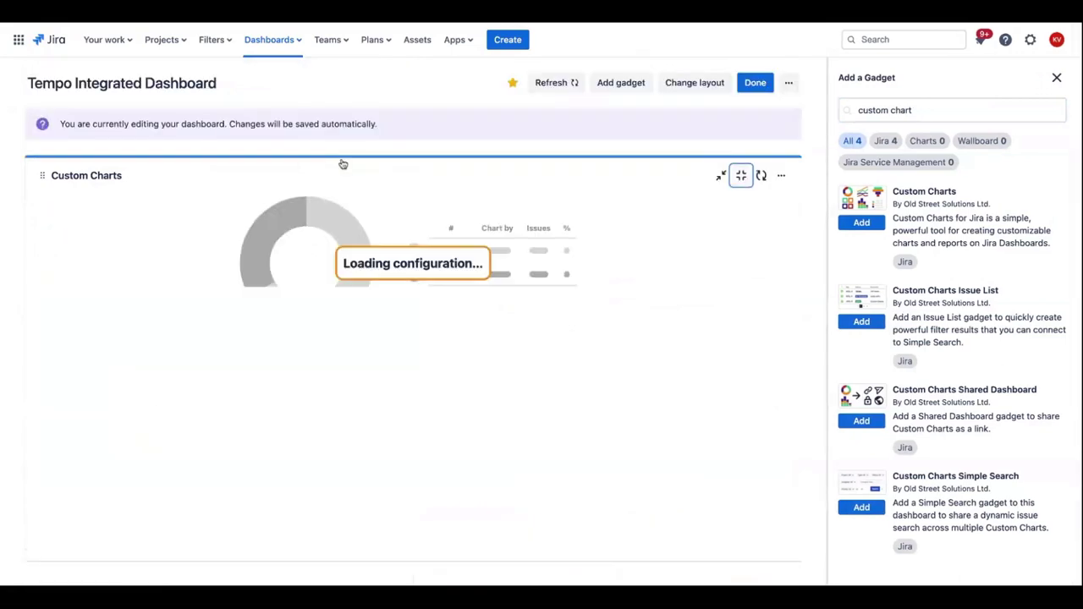
# Step: Dismiss the popups and chart issues by Project as a grouped bar chart
pyautogui.click(1058, 78)
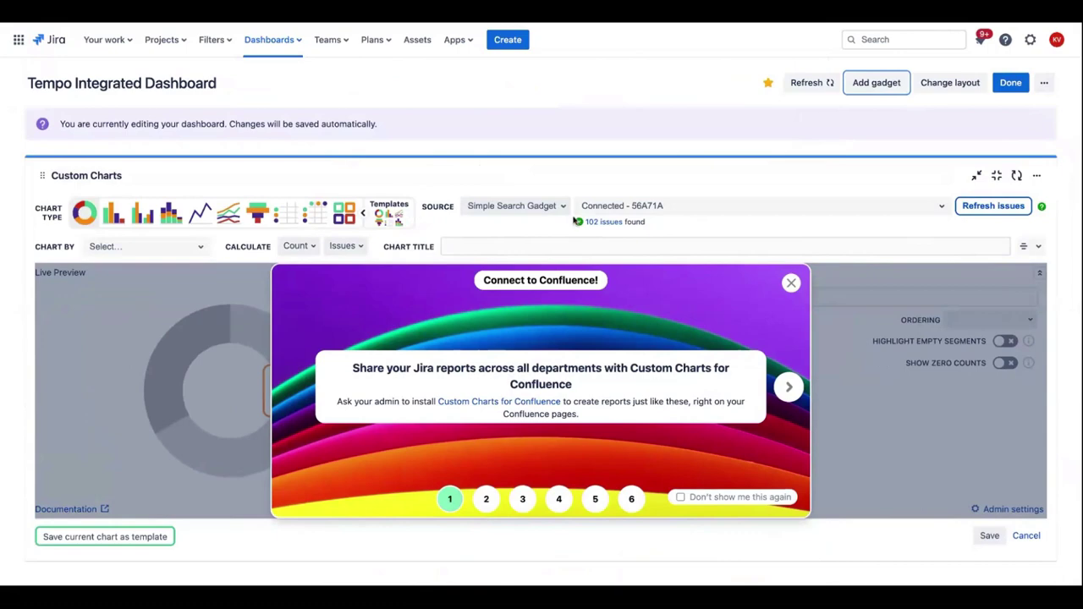
pyautogui.click(791, 283)
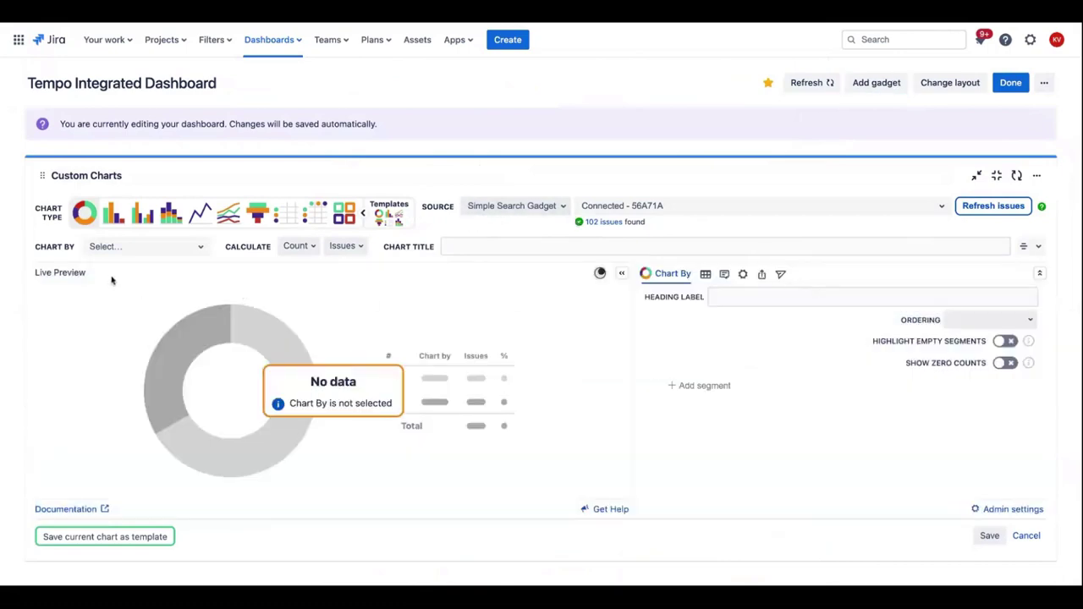
pyautogui.click(140, 214)
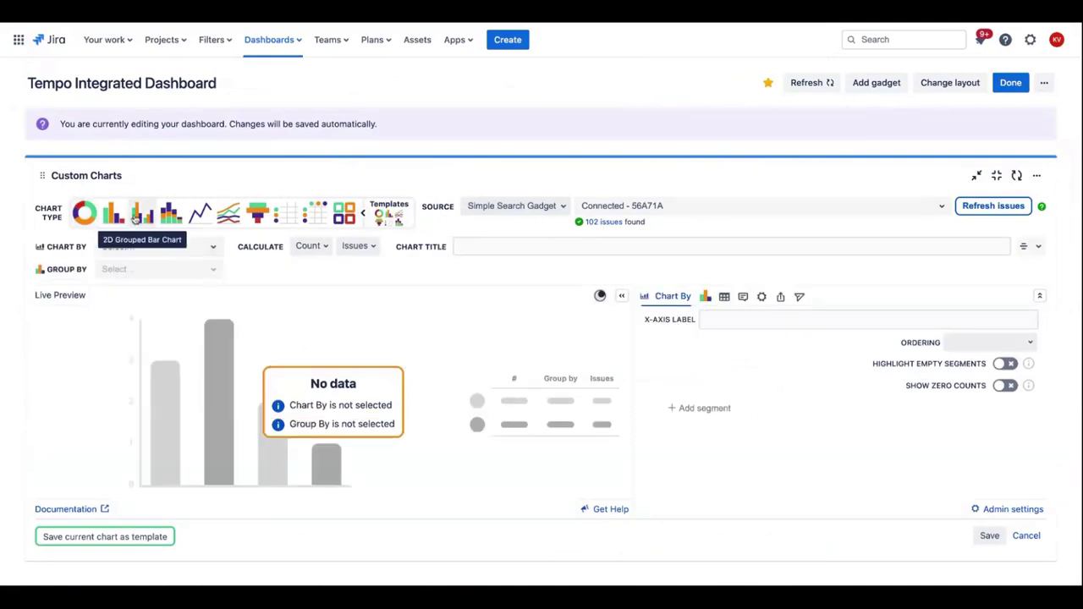
pyautogui.click(161, 247)
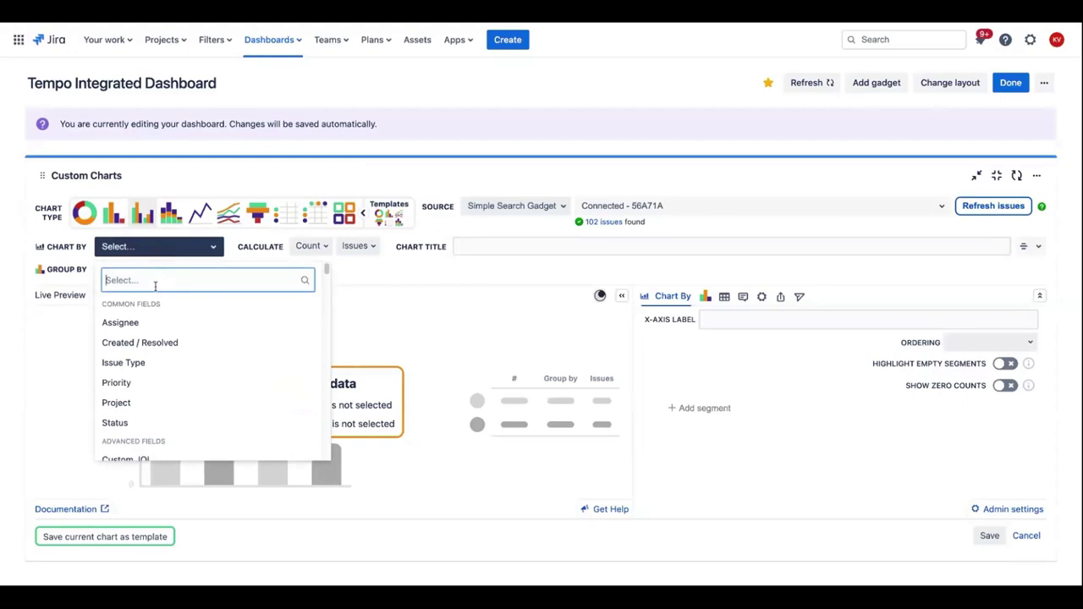
pyautogui.write('pro')
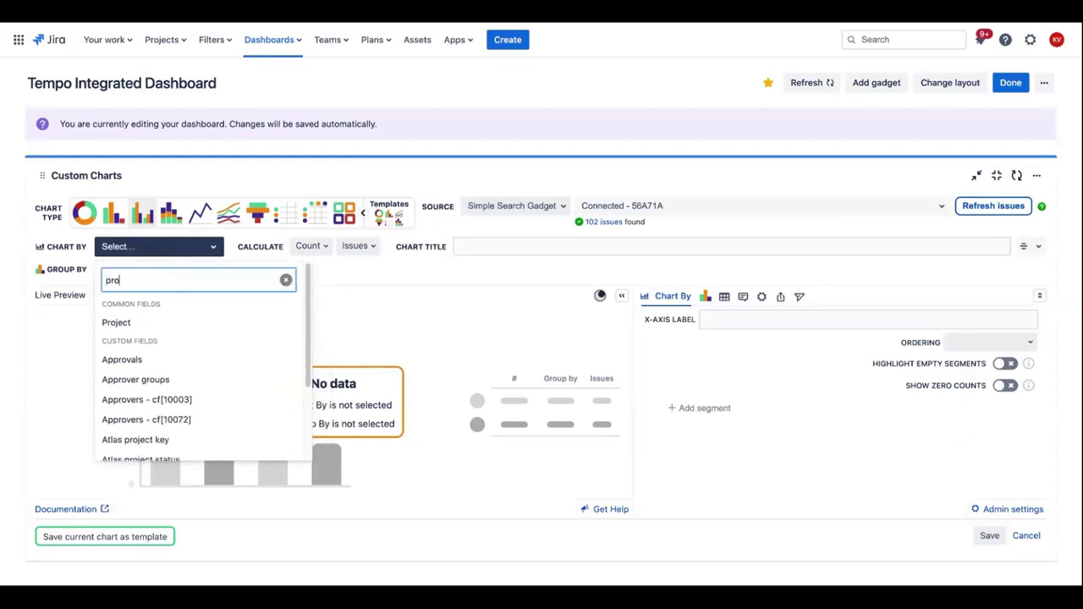
pyautogui.click(147, 323)
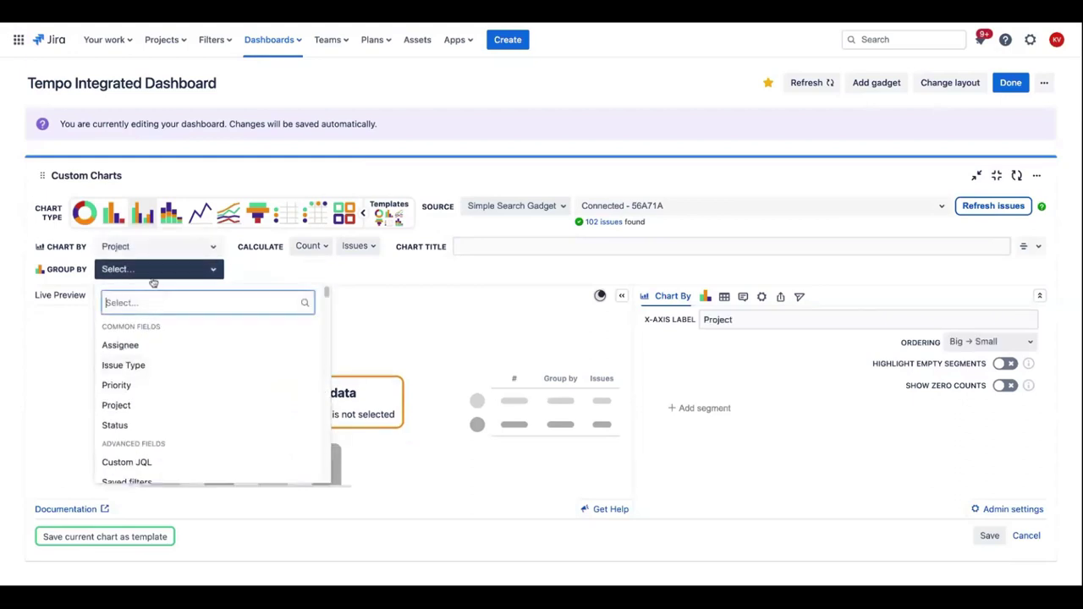
pyautogui.click(164, 368)
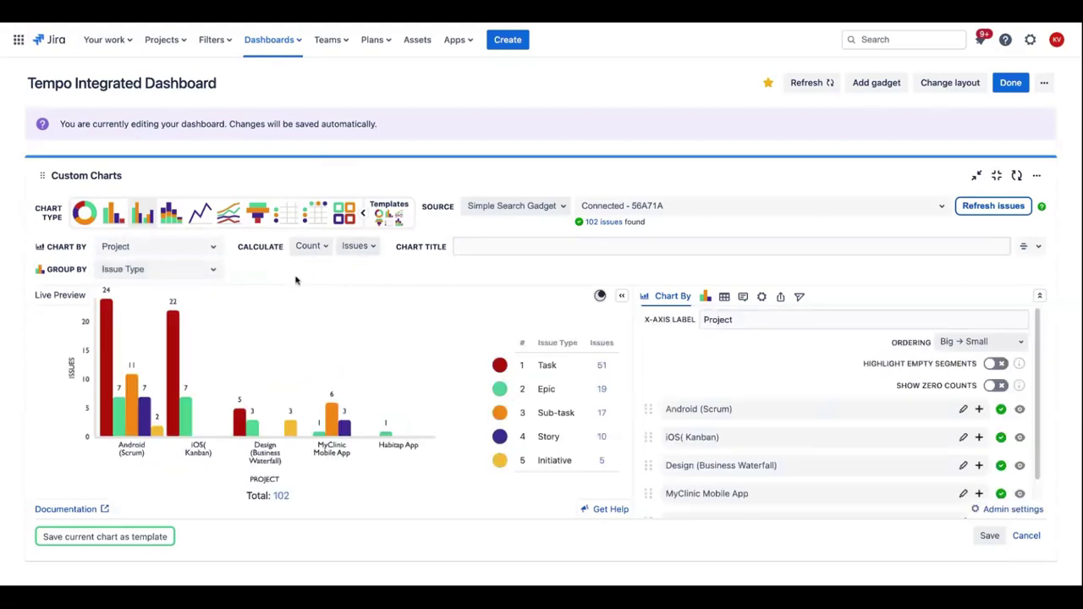
# Step: Make it a 2D stacked bar chart grouped by Assignee and save it
pyautogui.click(173, 215)
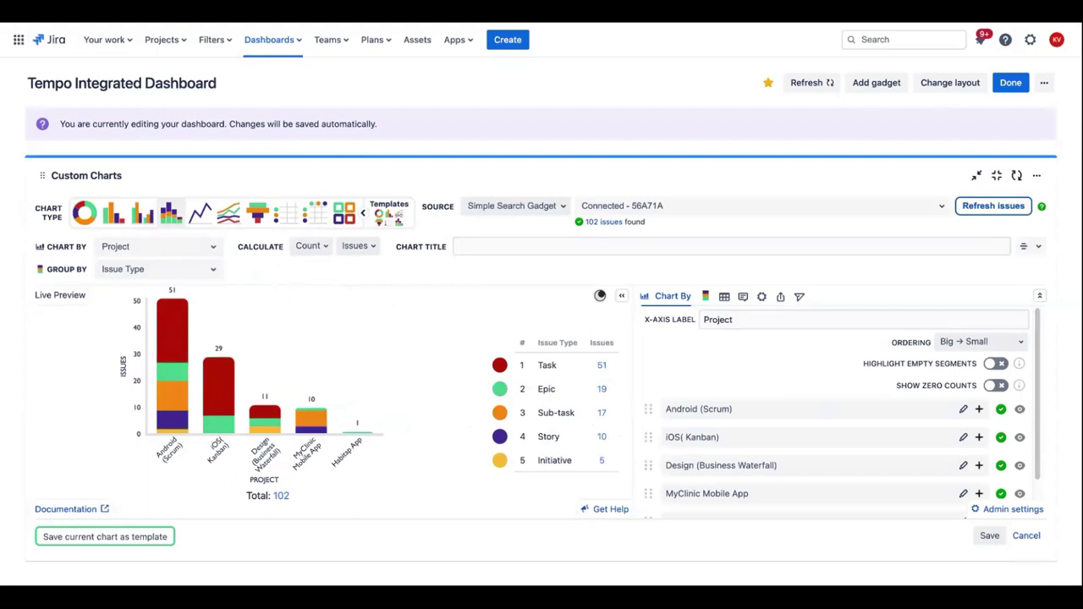
pyautogui.click(184, 278)
pyautogui.click(160, 344)
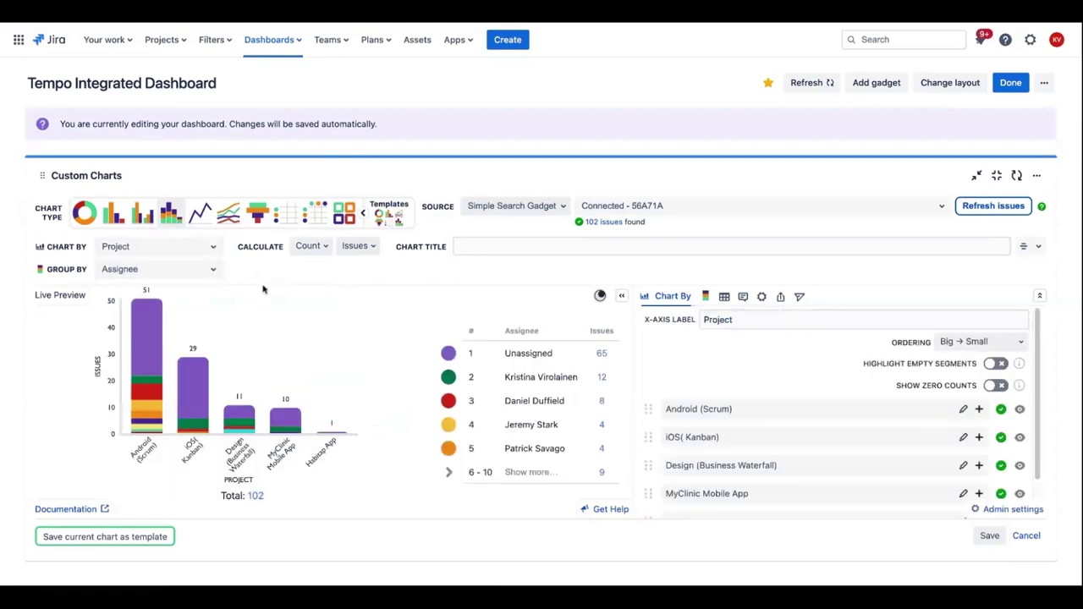
pyautogui.moveTo(147, 340)
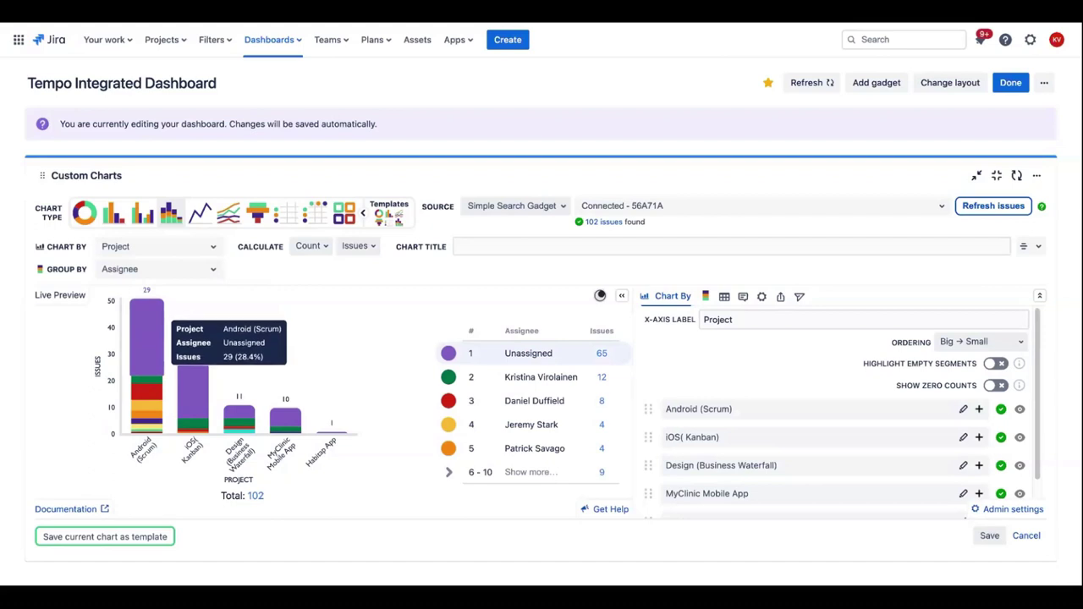
pyautogui.moveTo(191, 386)
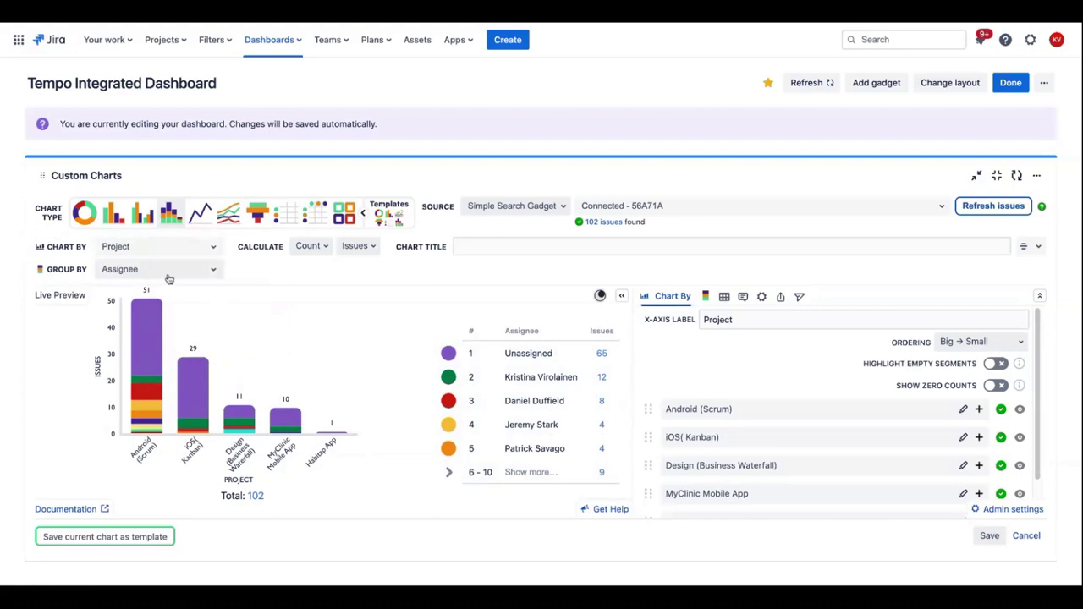
pyautogui.click(988, 537)
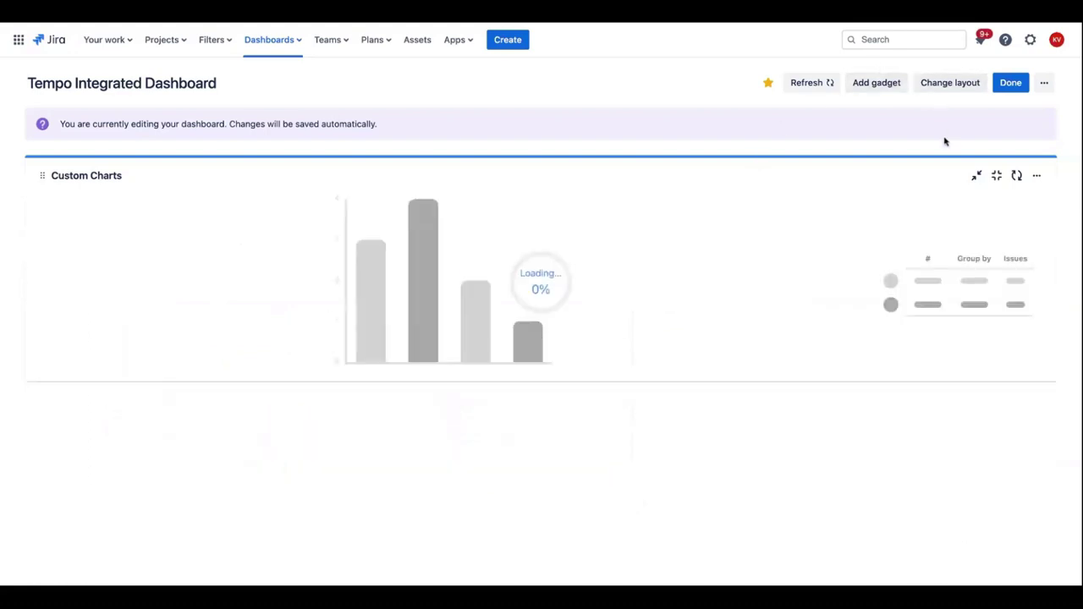
# Step: Exit dashboard edit mode to show the 102-issue chart, then open the Apps menu
pyautogui.click(1010, 83)
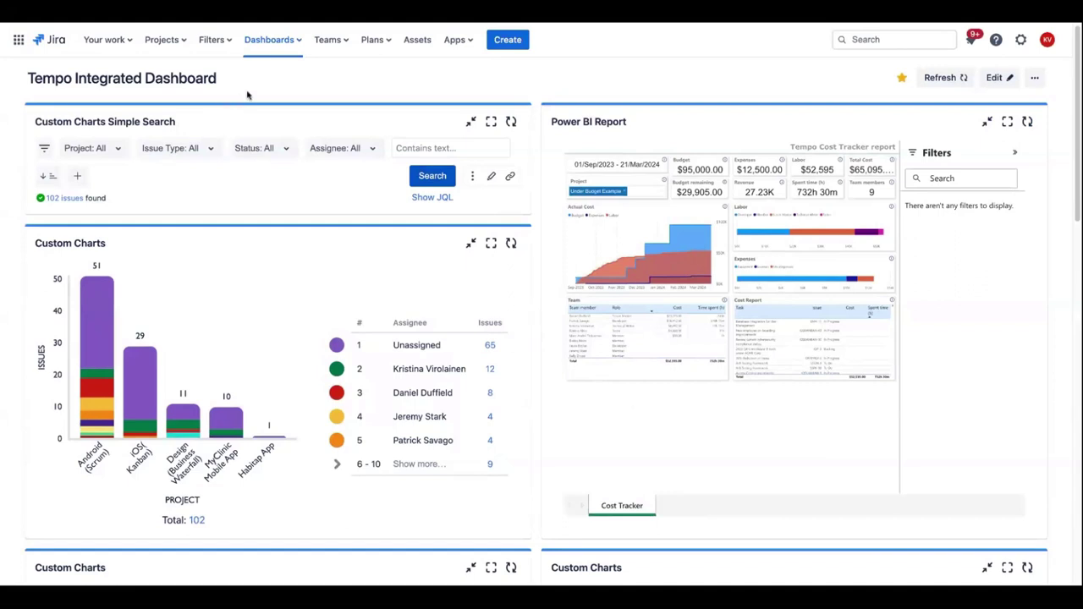
pyautogui.click(465, 40)
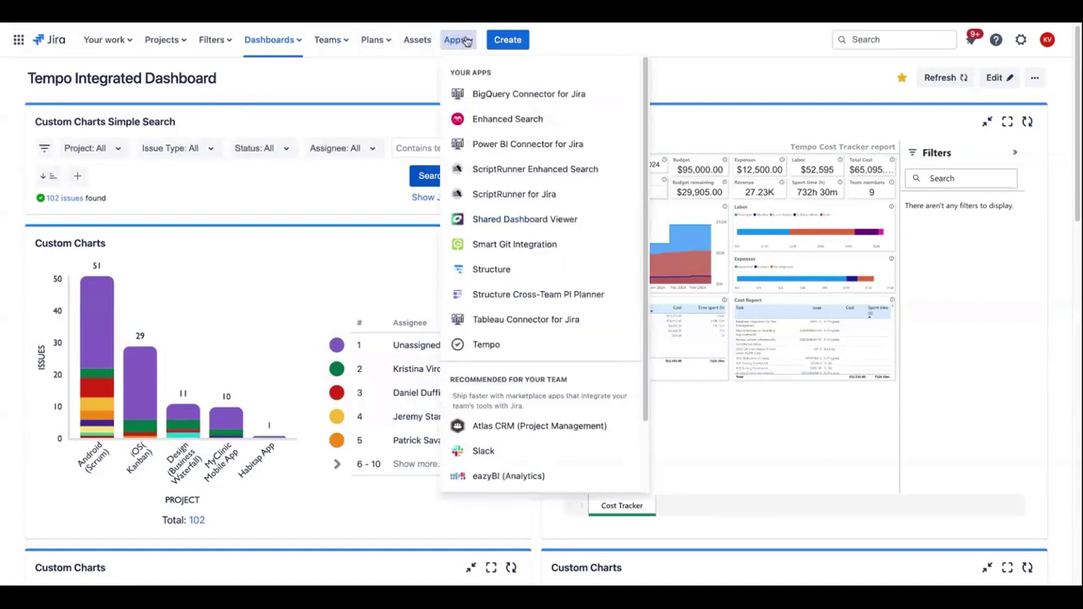
# Step: Open Structure and select the 'Roadmunk Integrated - Cross Department Structure'
pyautogui.click(514, 272)
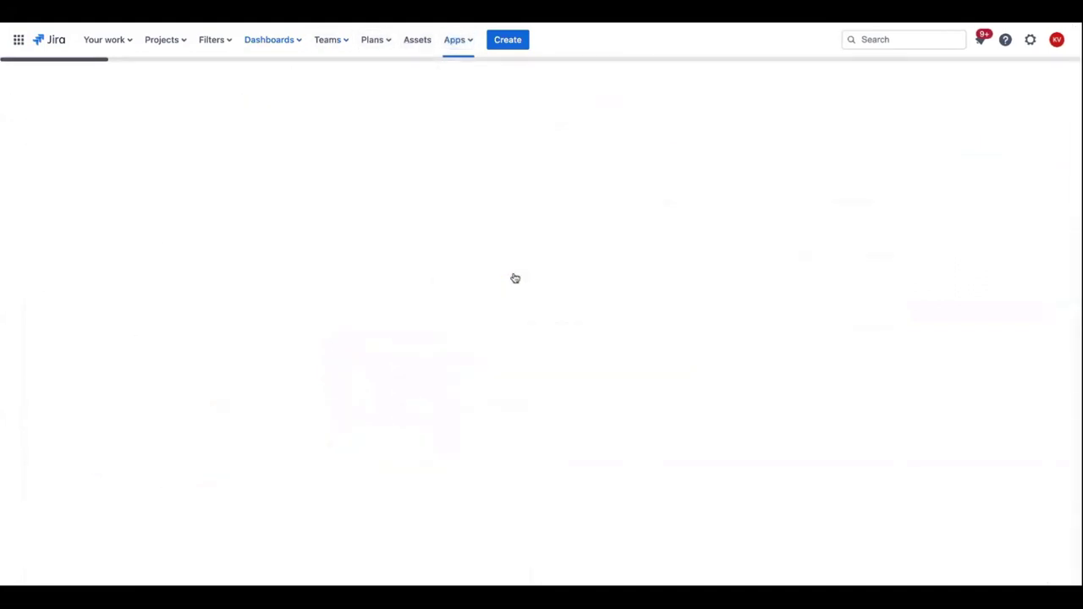
pyautogui.click(149, 77)
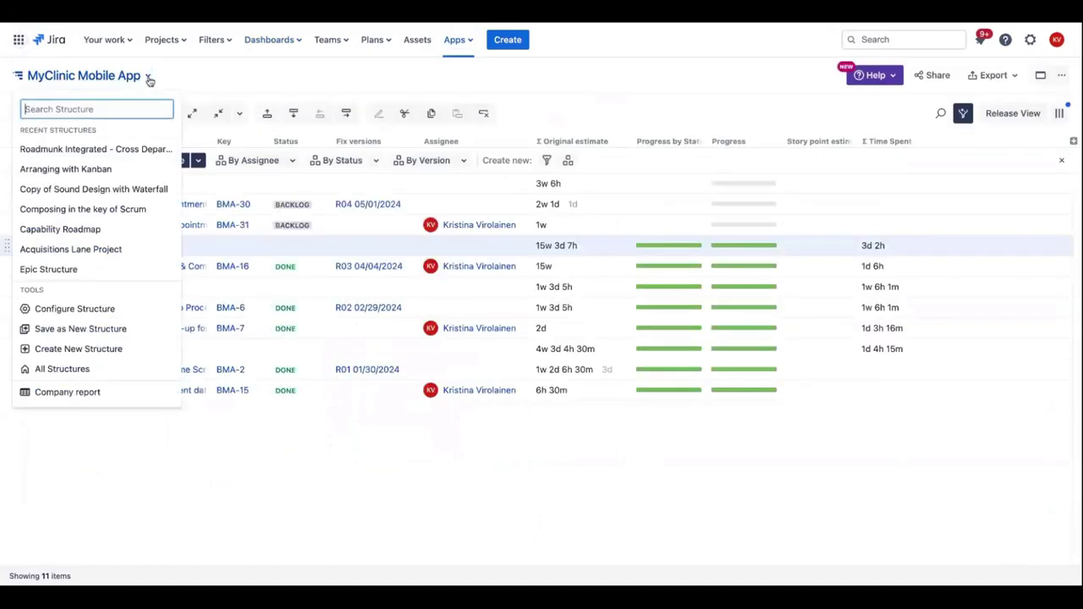
pyautogui.click(139, 148)
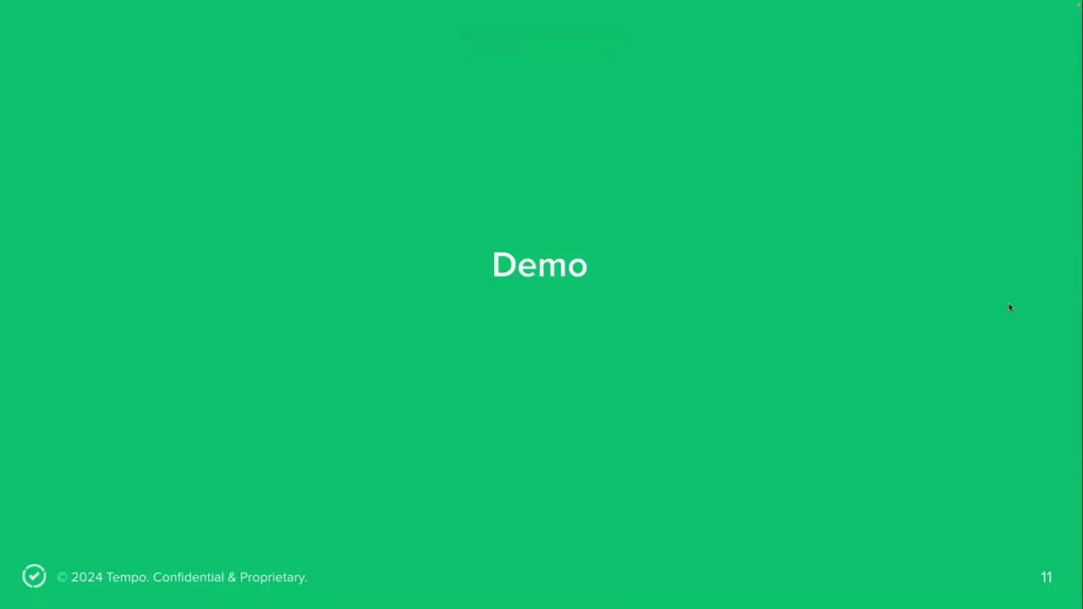
# Step: Advance the Tempo slide deck past the Demo slide to the Q&A slide
pyautogui.press('Right')
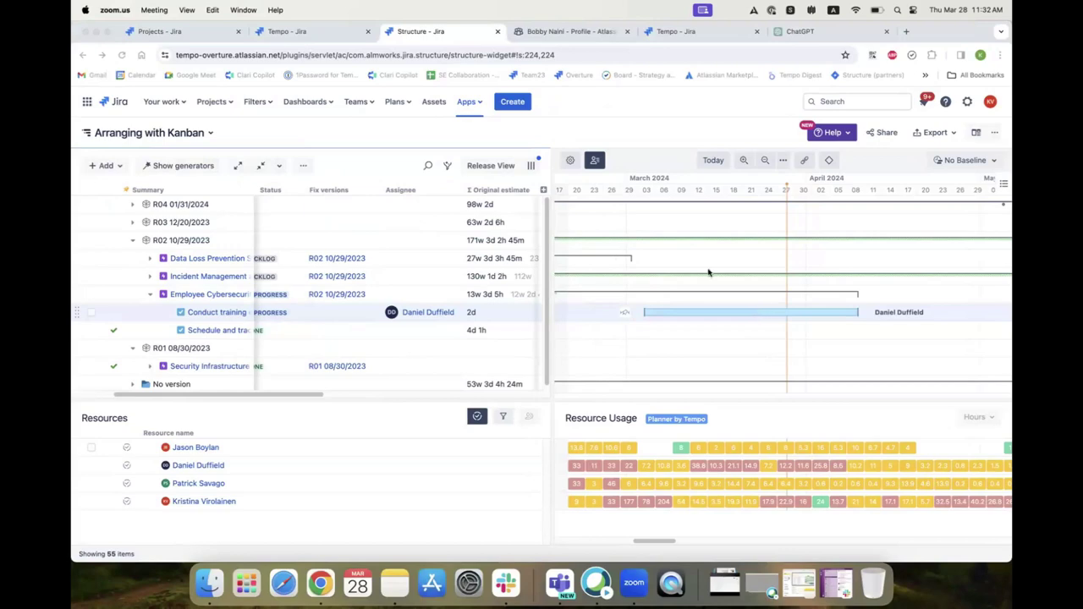
# Step: Bring up Tempo's Logged Time report for 01–29 Feb 2024, totalling 147.73 hours
pyautogui.click(311, 35)
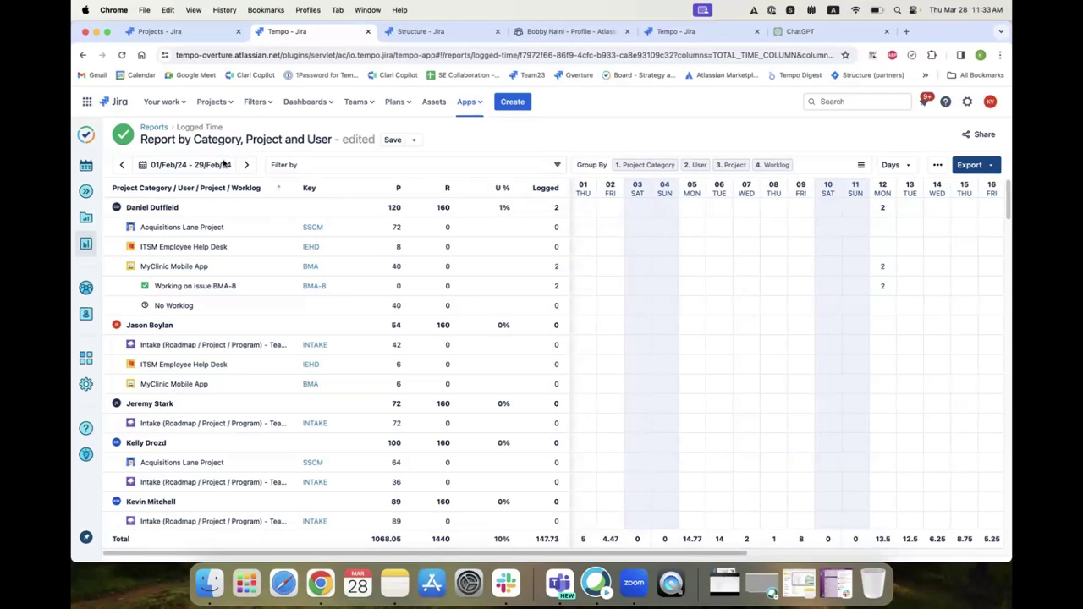
# Step: Reapply the 01/Feb/24 – 29/Feb/24 range to the Logged Time report, then close the report tab
pyautogui.scroll(-5, 372, 337)
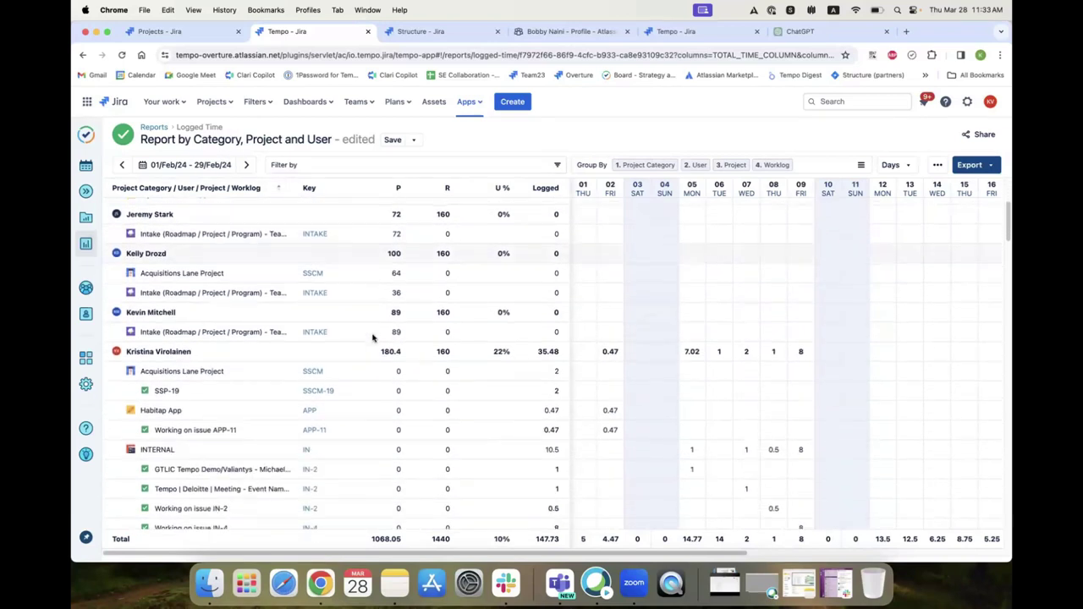
pyautogui.scroll(-3, 373, 337)
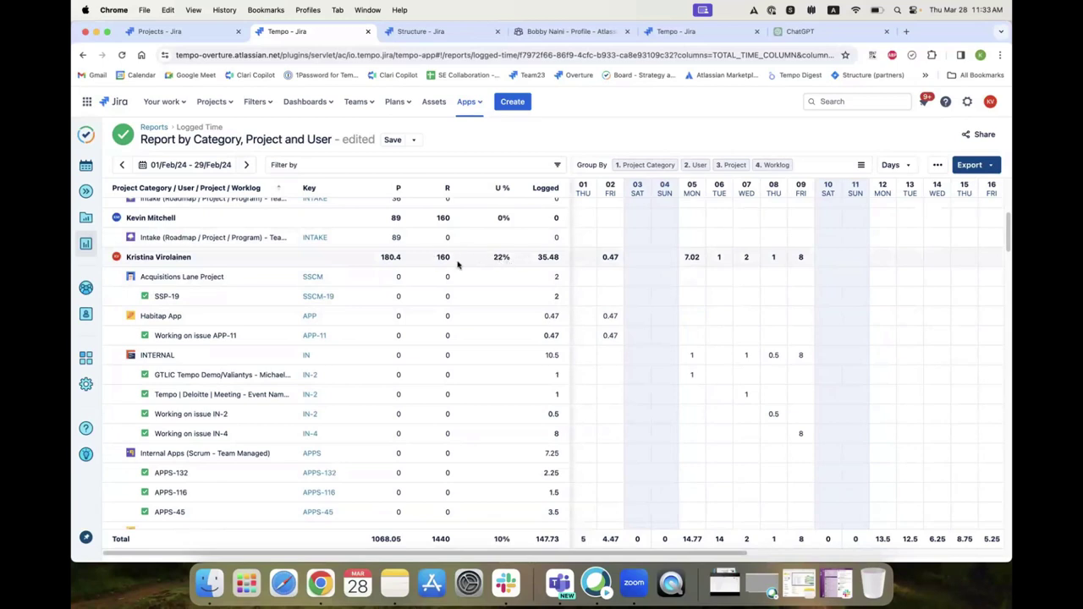
pyautogui.click(224, 166)
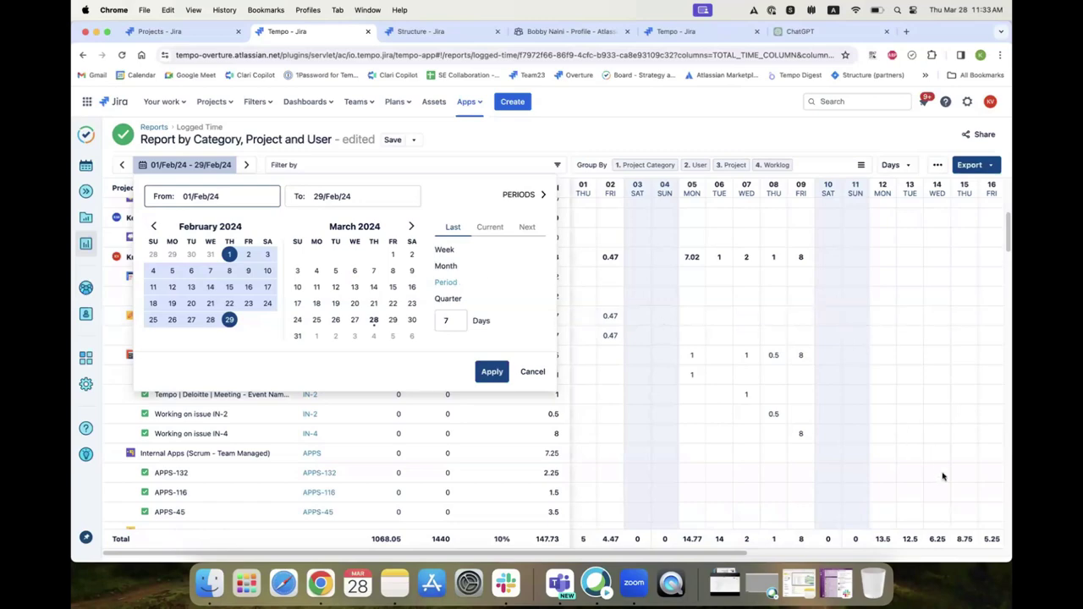
pyautogui.click(491, 372)
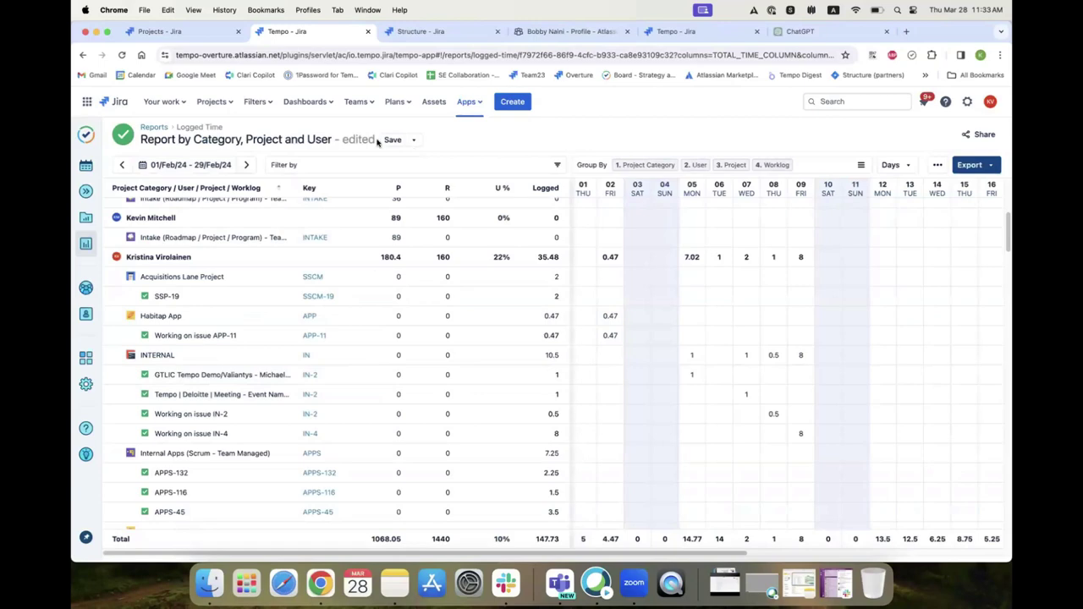
pyautogui.click(368, 31)
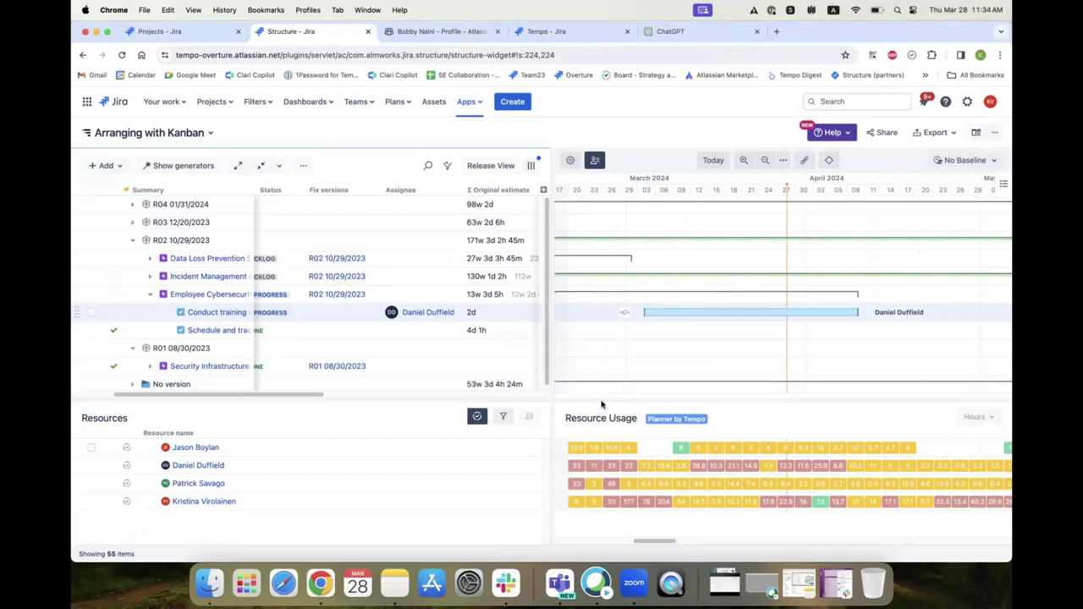
# Step: Enlarge the Resource Usage panel, zoom the Gantt in to days, then back out to months
pyautogui.moveTo(563, 398); pyautogui.dragTo(566, 373)
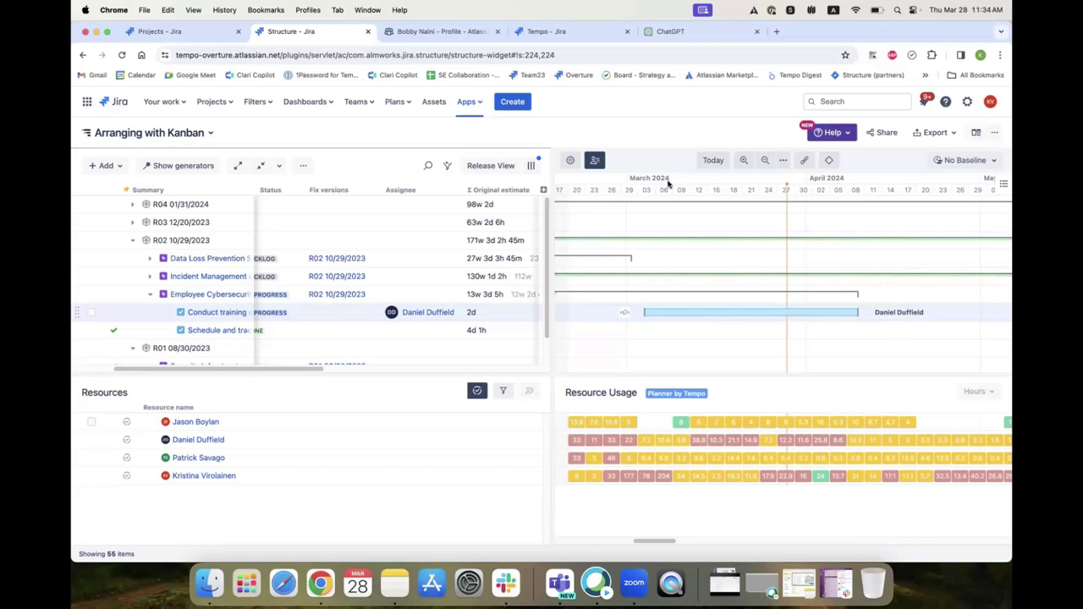
pyautogui.click(743, 161)
pyautogui.click(743, 161)
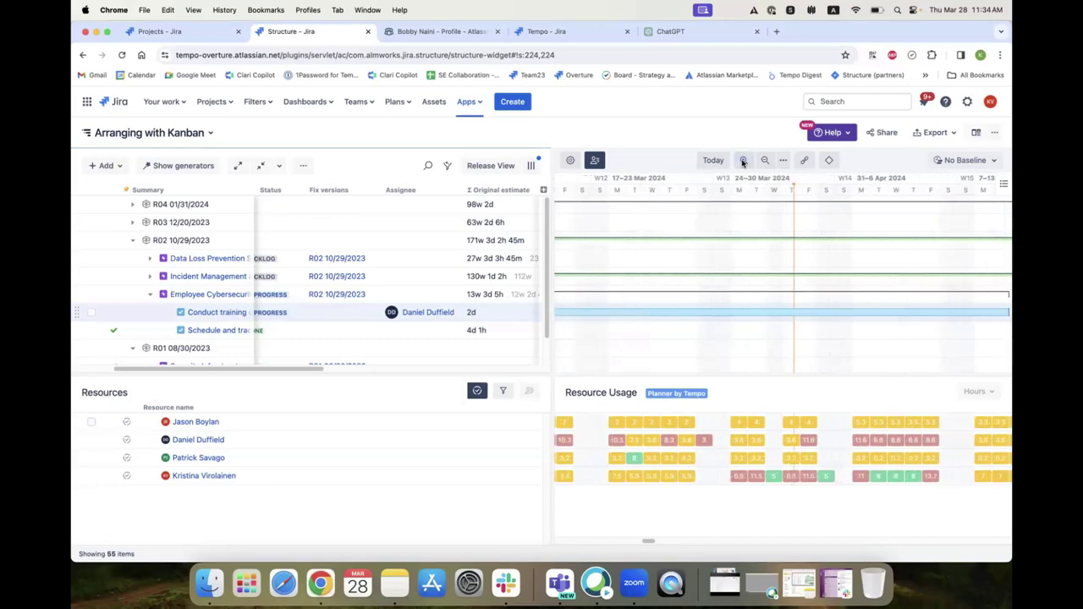
pyautogui.click(744, 161)
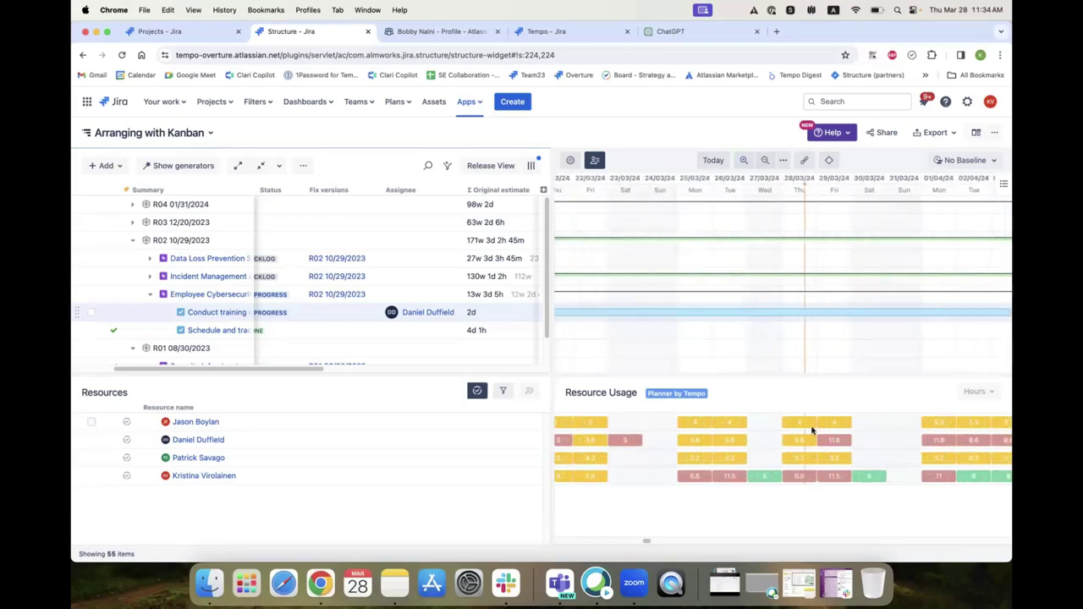
pyautogui.click(765, 161)
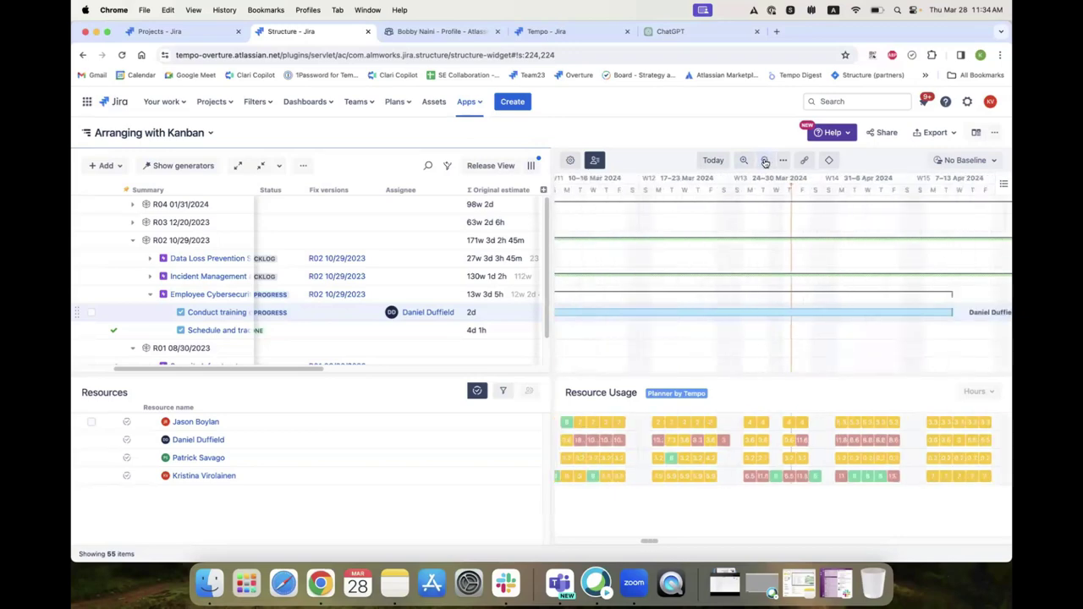
pyautogui.click(765, 160)
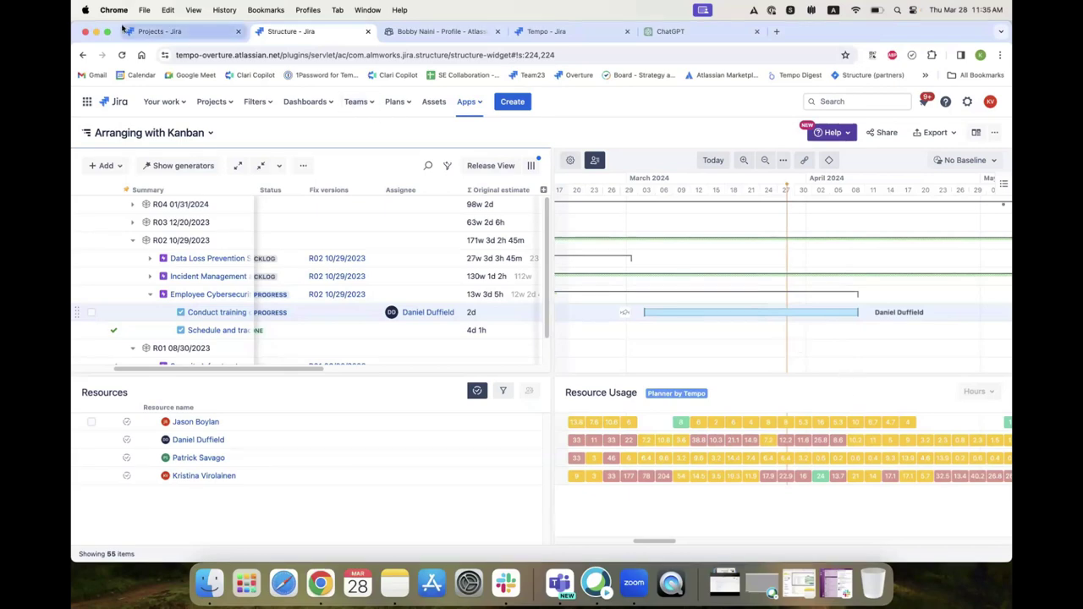
pyautogui.click(149, 33)
pyautogui.click(566, 31)
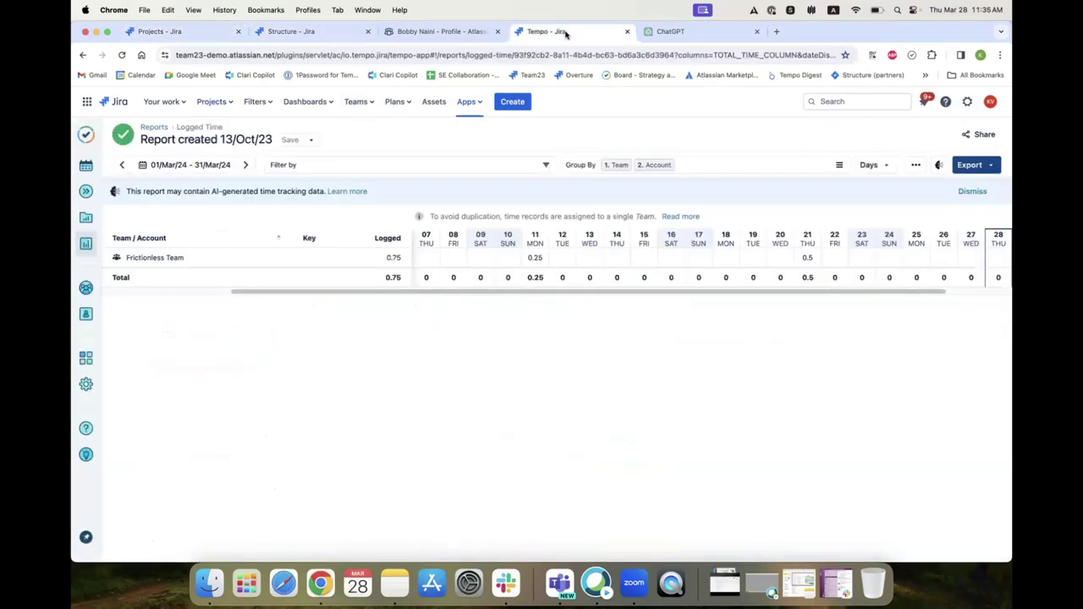
pyautogui.click(85, 191)
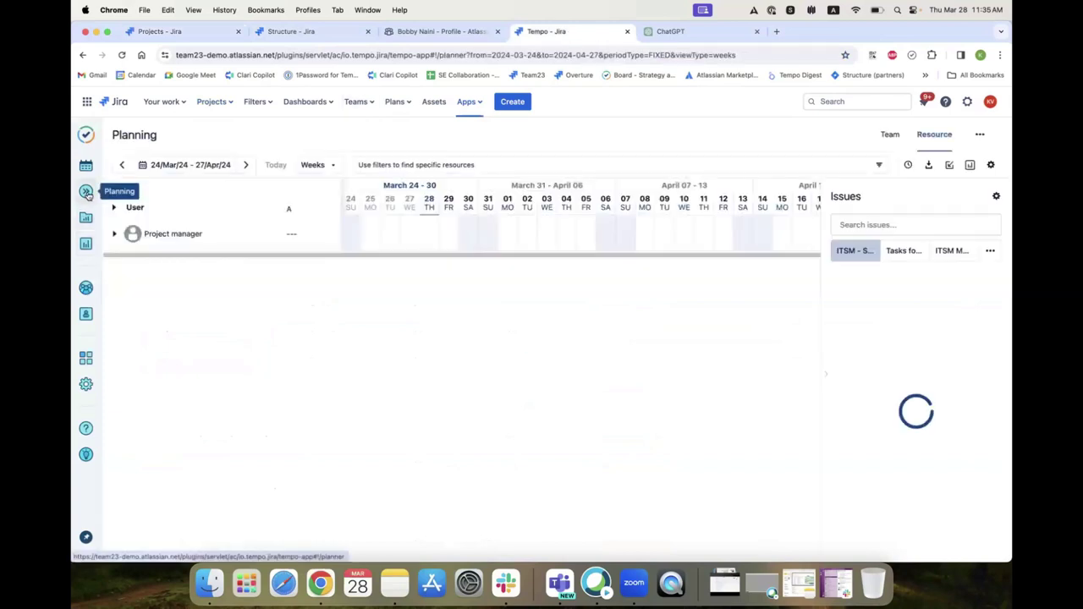
pyautogui.click(891, 136)
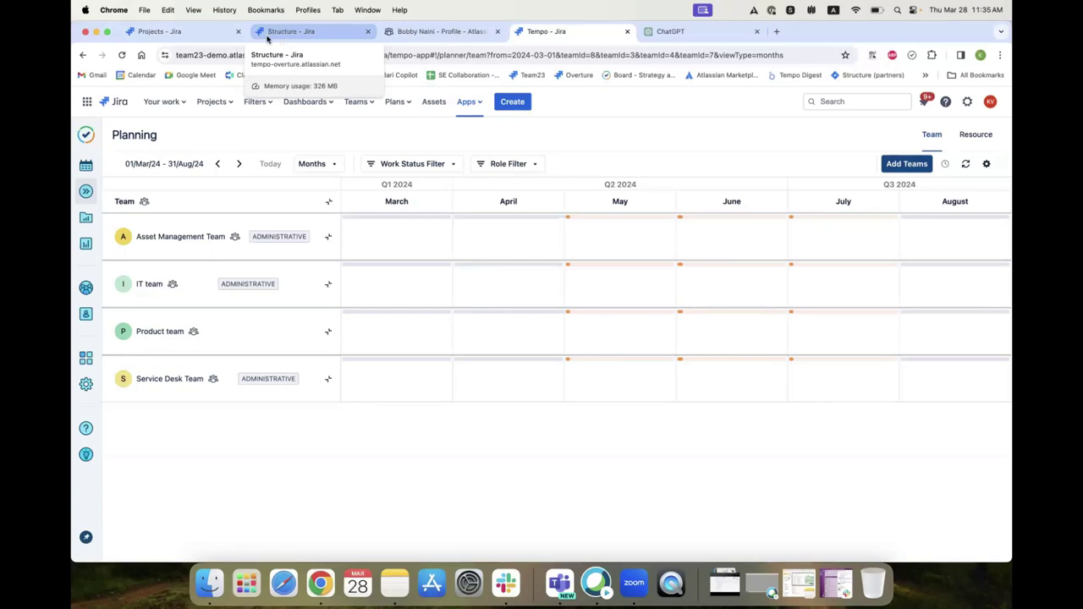
pyautogui.click(298, 34)
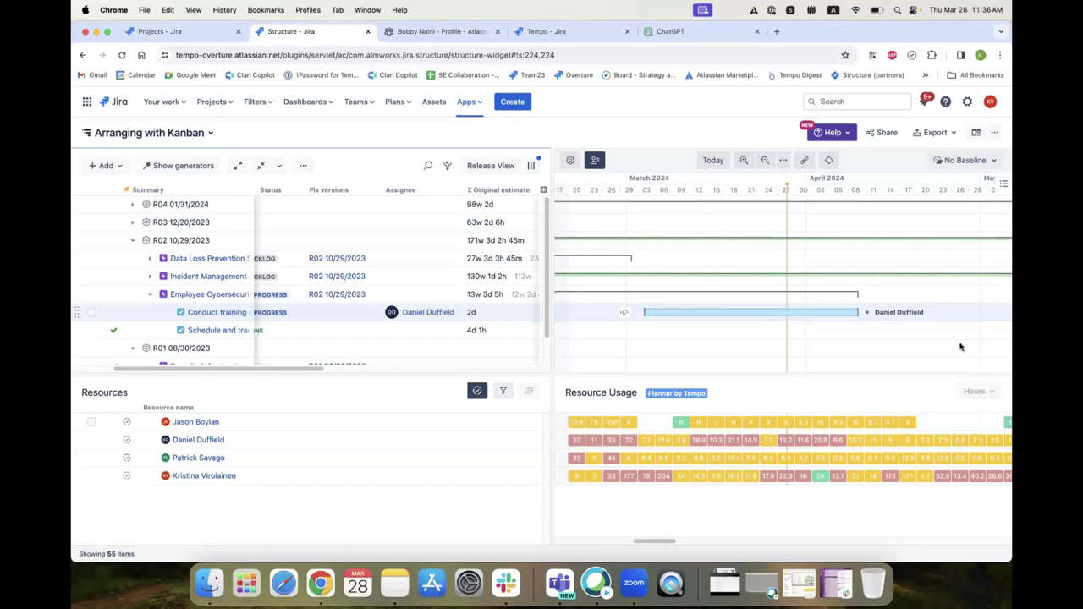
# Step: Launch the Tempo app from the Apps menu and open its weekly Planning timeline
pyautogui.click(471, 102)
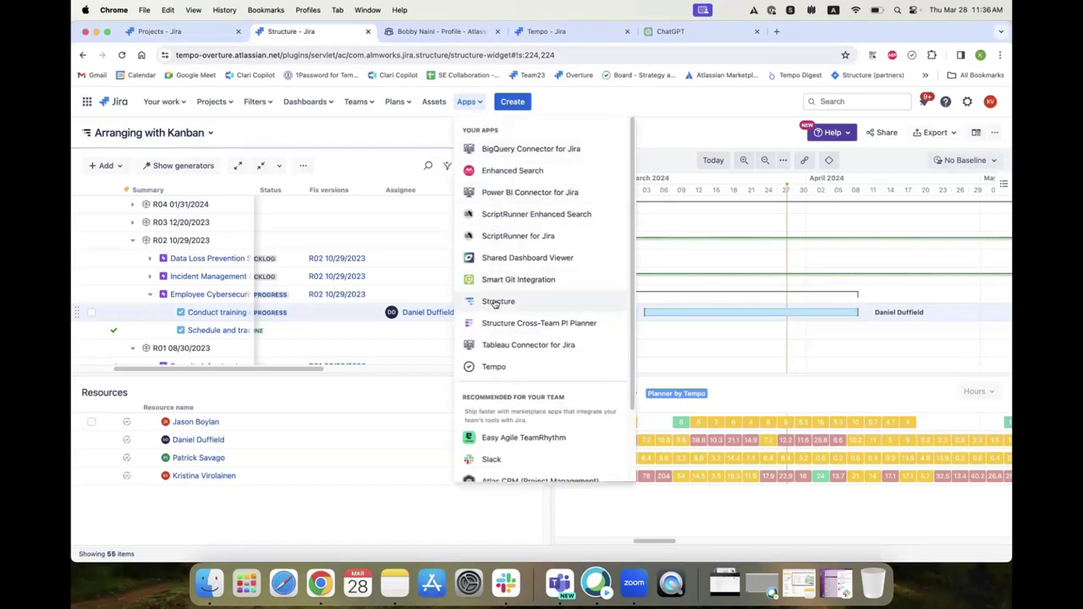
pyautogui.click(499, 367)
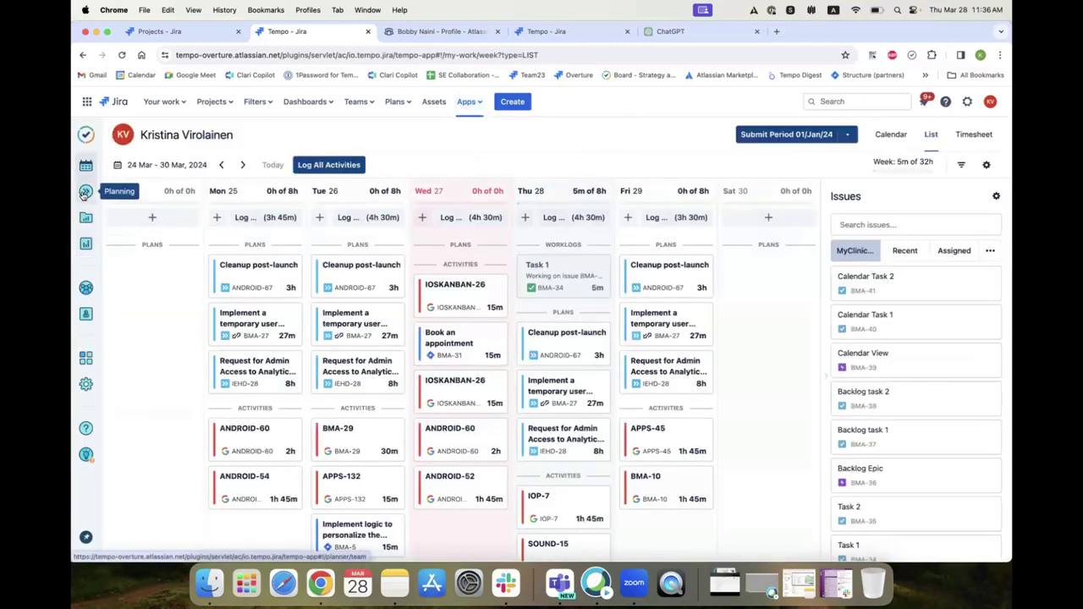
pyautogui.click(85, 193)
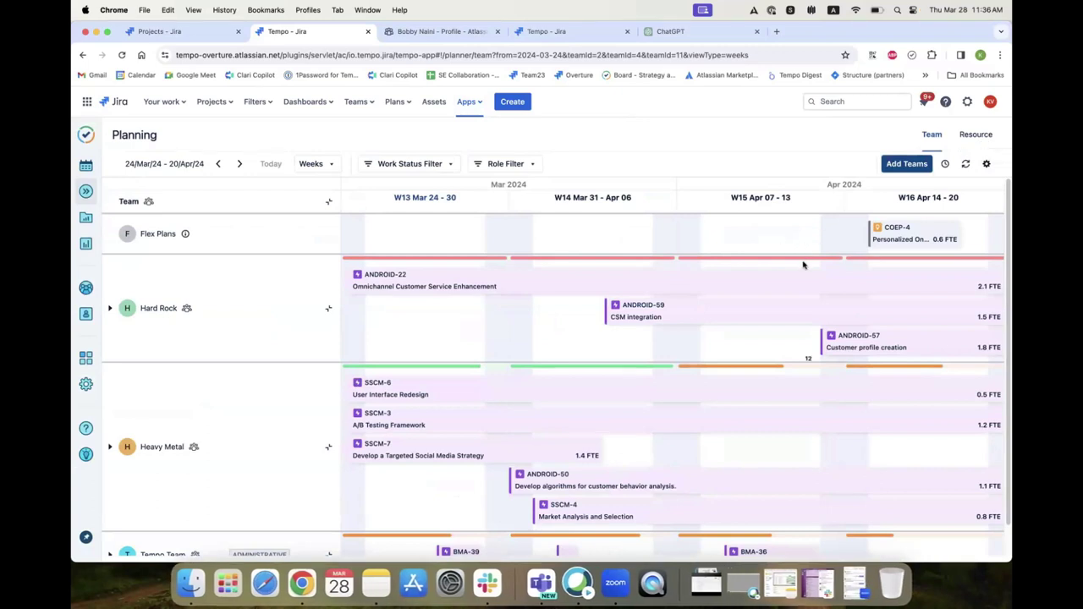
# Step: Switch Planning to the Resource view, expand a developer's row, and move to June–July 2024
pyautogui.click(977, 135)
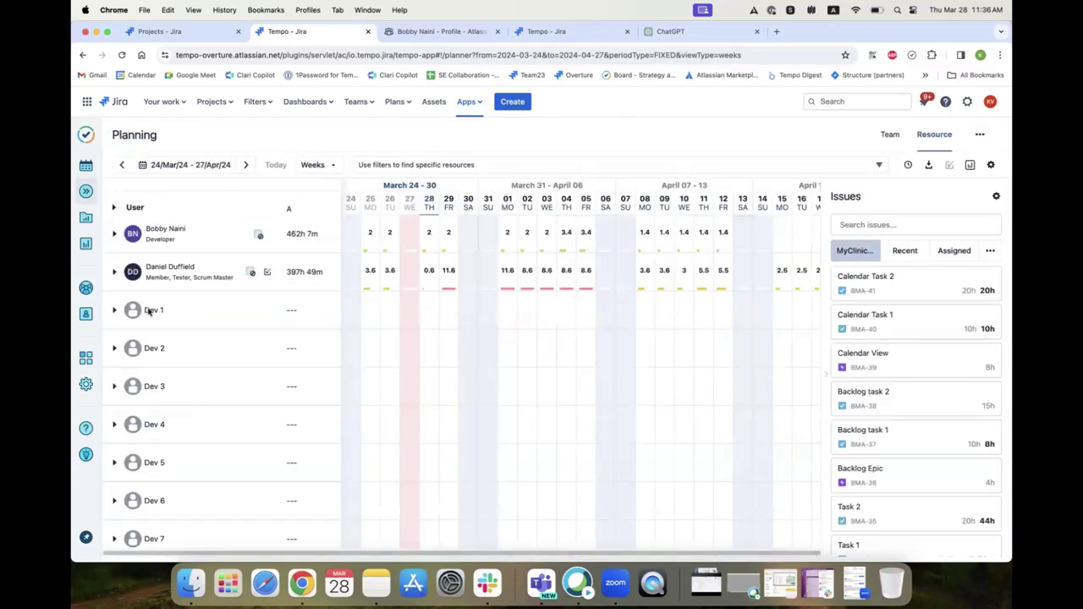
pyautogui.click(115, 235)
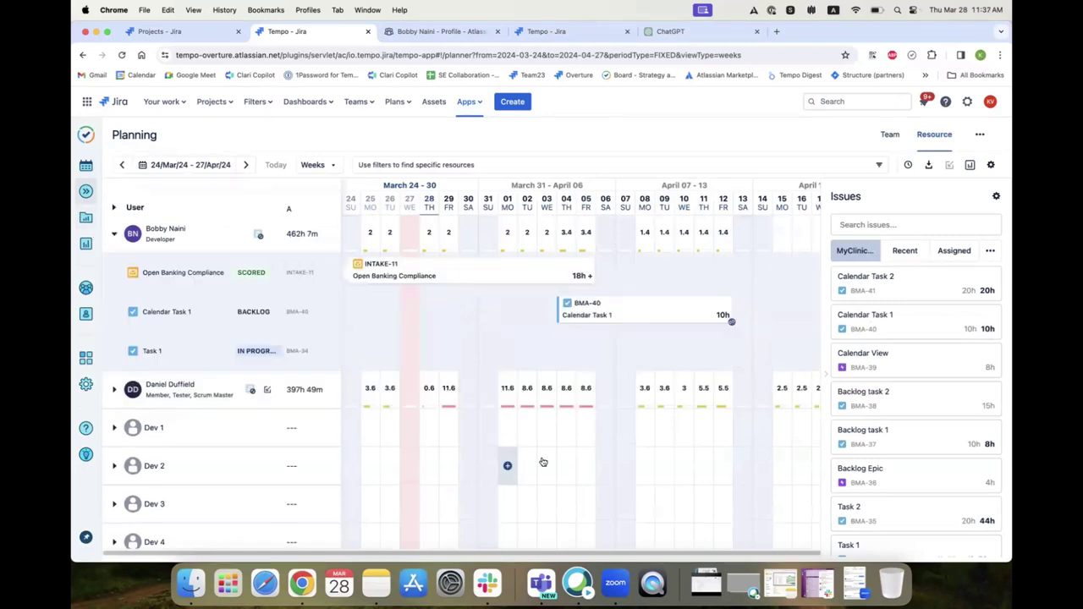
pyautogui.click(246, 165)
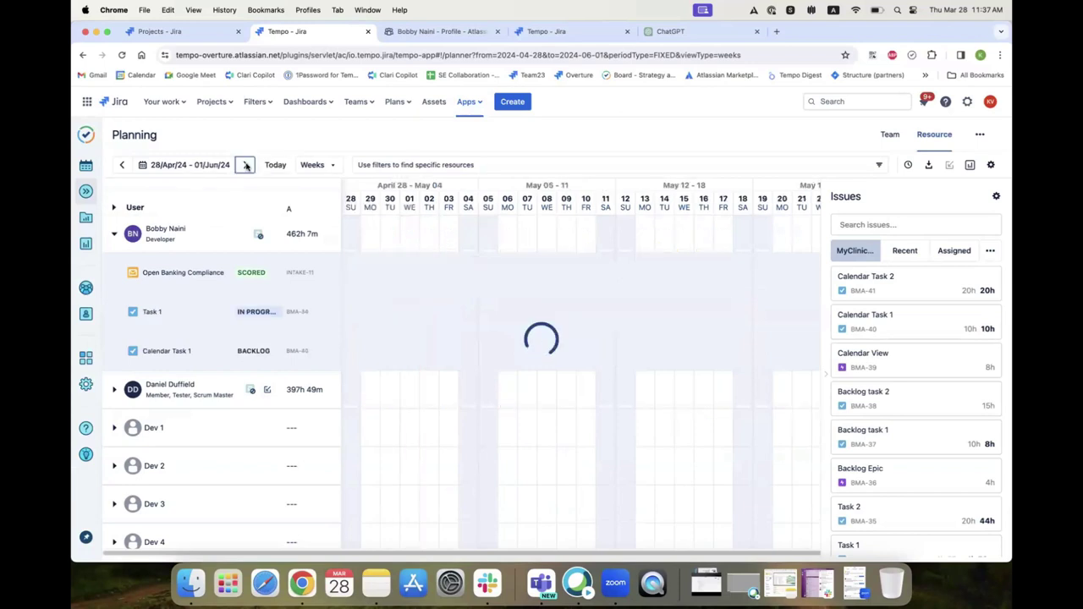
pyautogui.click(245, 165)
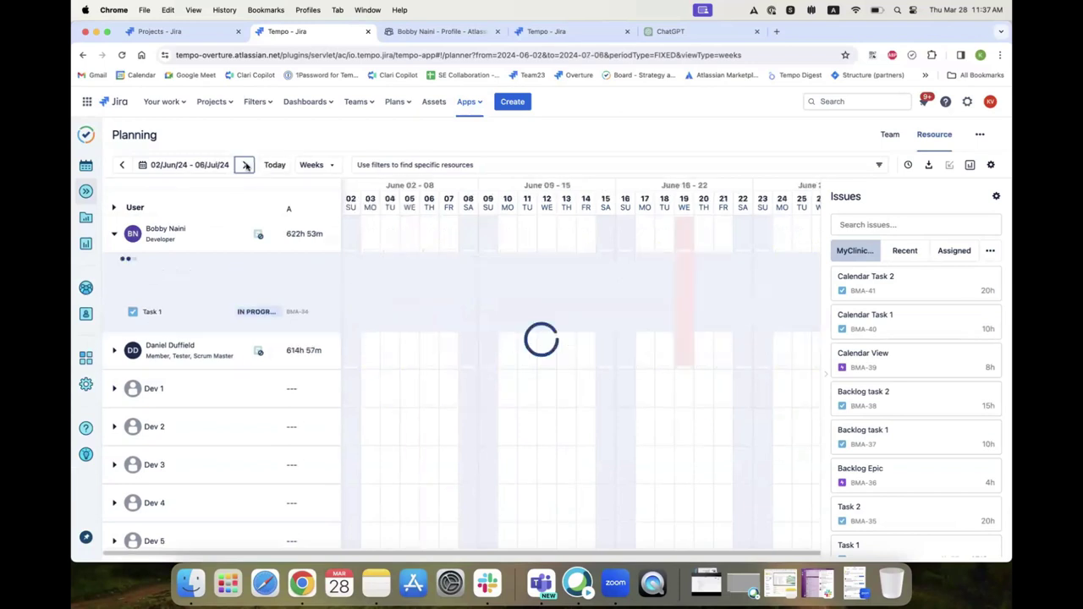
pyautogui.click(123, 166)
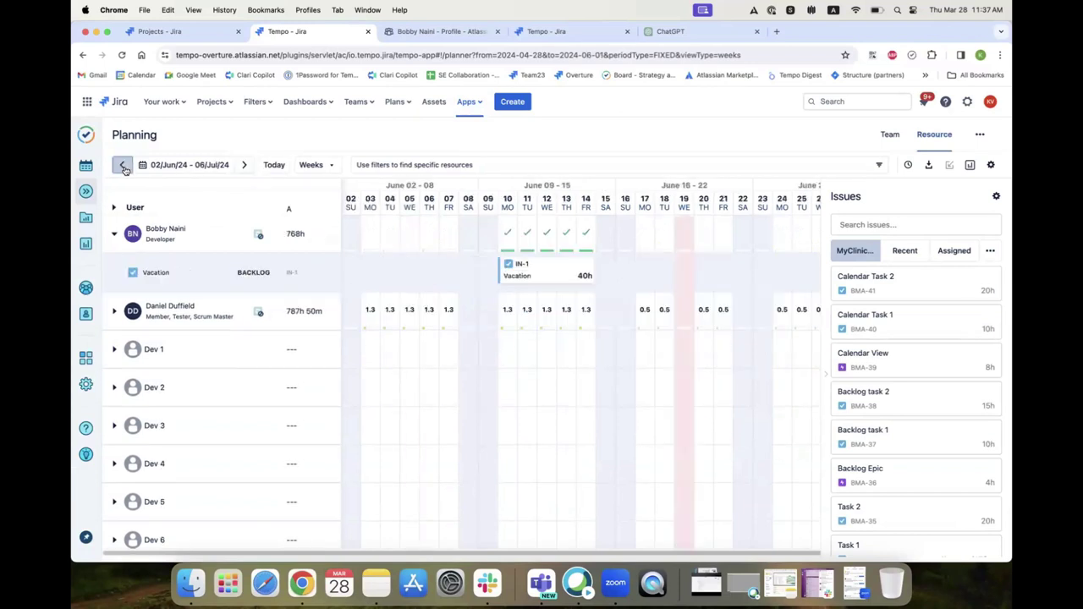
pyautogui.click(247, 166)
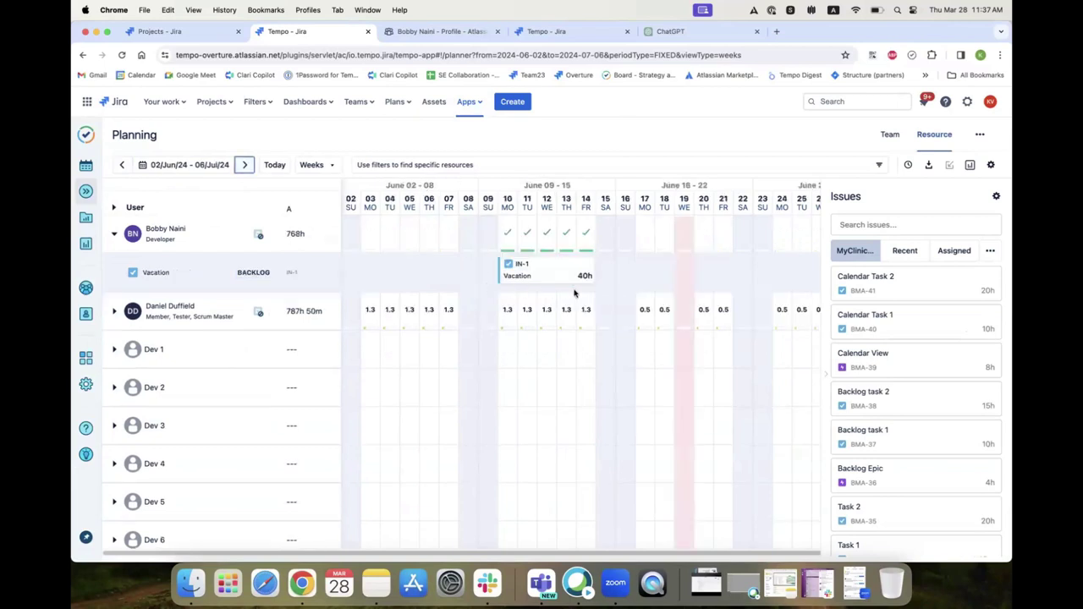
# Step: List Internal issues in the issues panel, then go back to the My Work week list
pyautogui.click(991, 251)
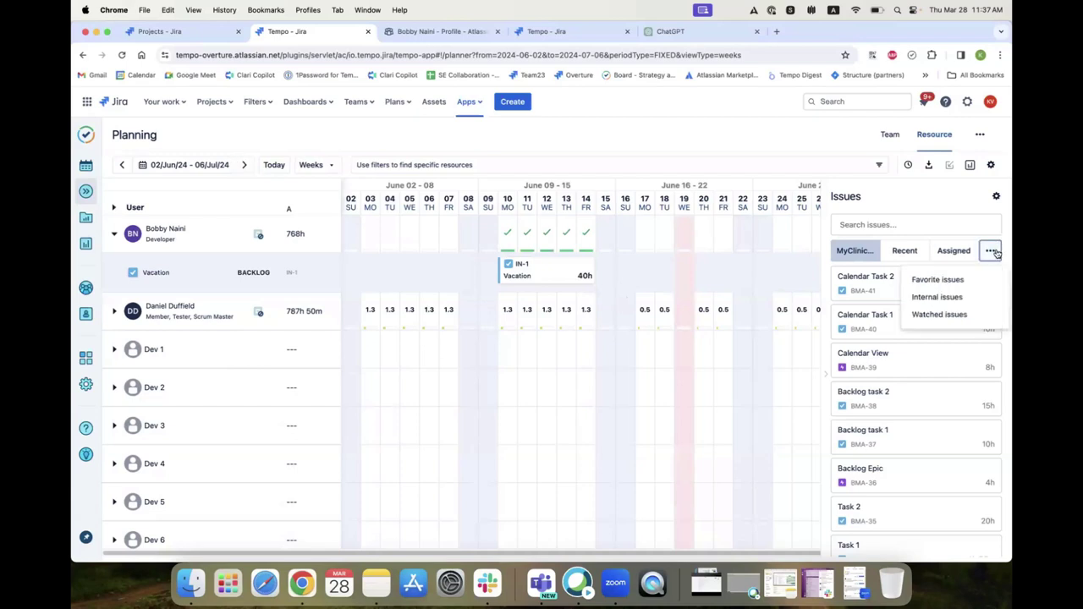
pyautogui.click(977, 296)
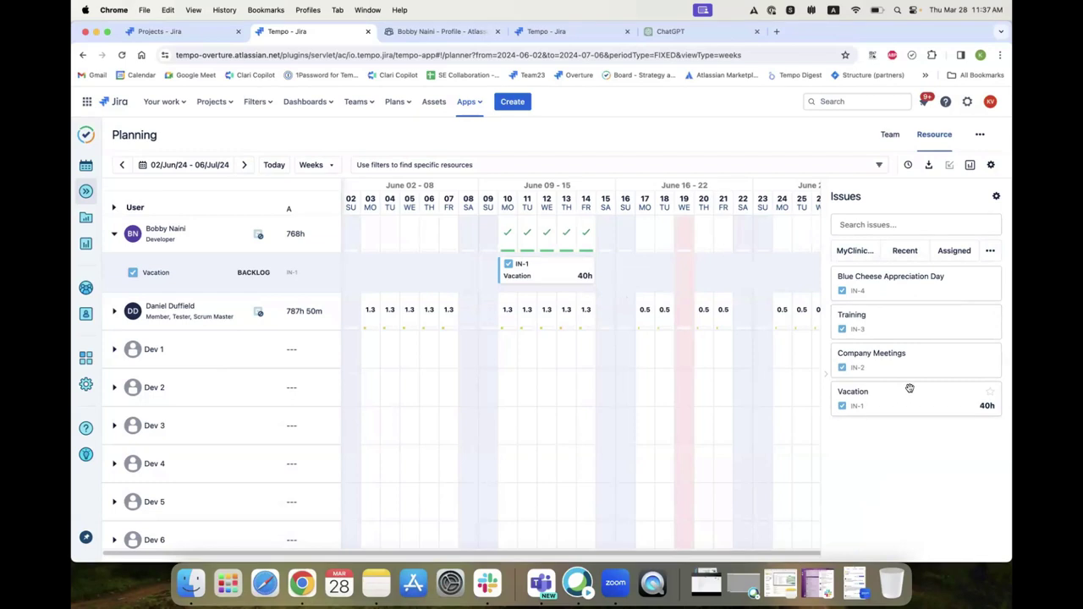
pyautogui.click(86, 167)
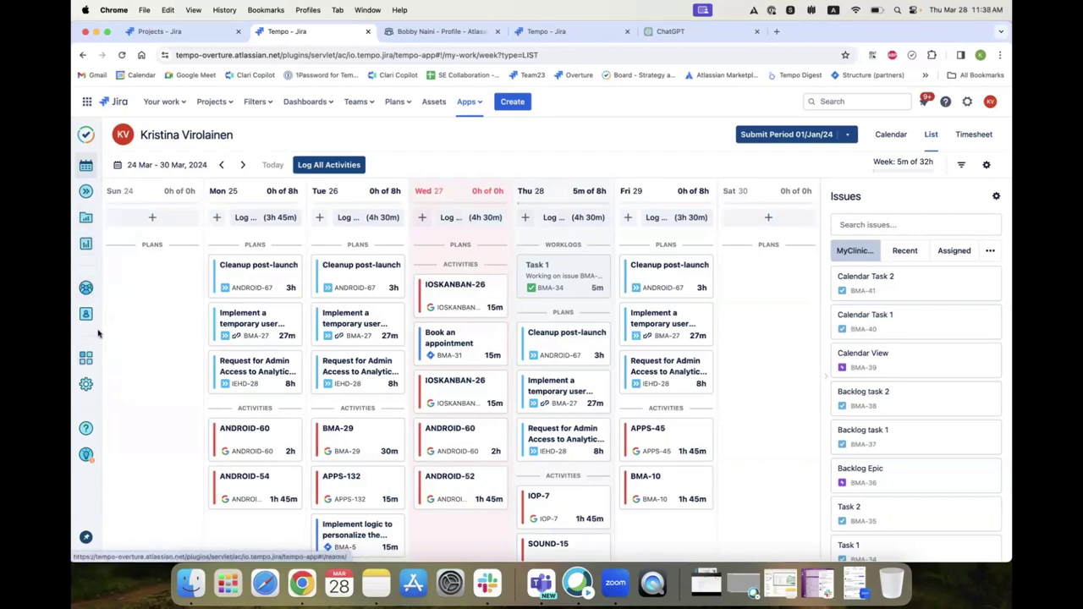
# Step: Open Tempo settings and scroll down to the Staff section
pyautogui.click(88, 385)
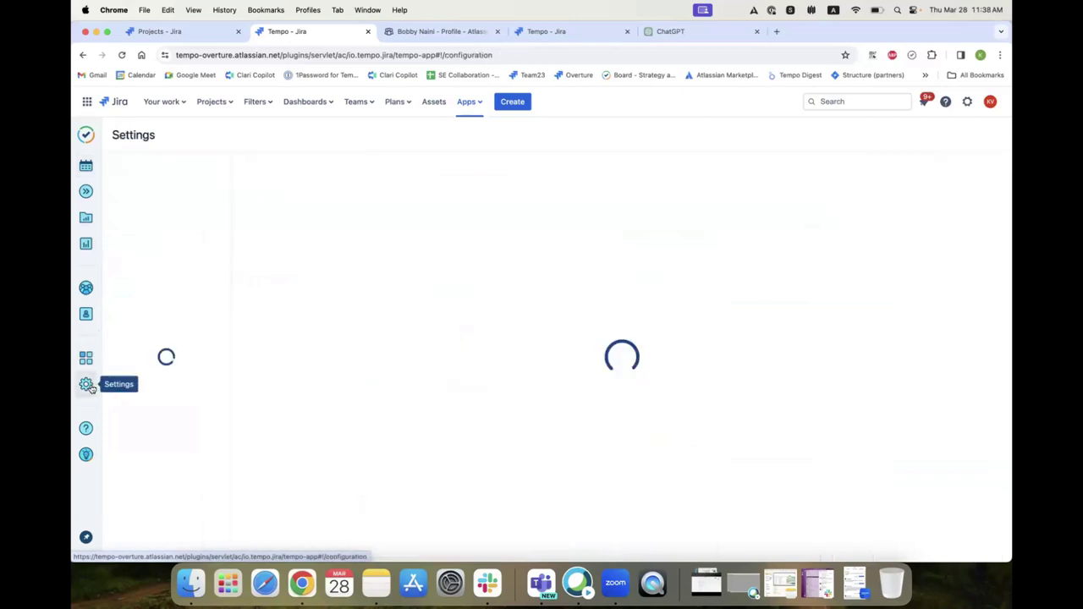
pyautogui.click(194, 368)
pyautogui.scroll(-3, 193, 374)
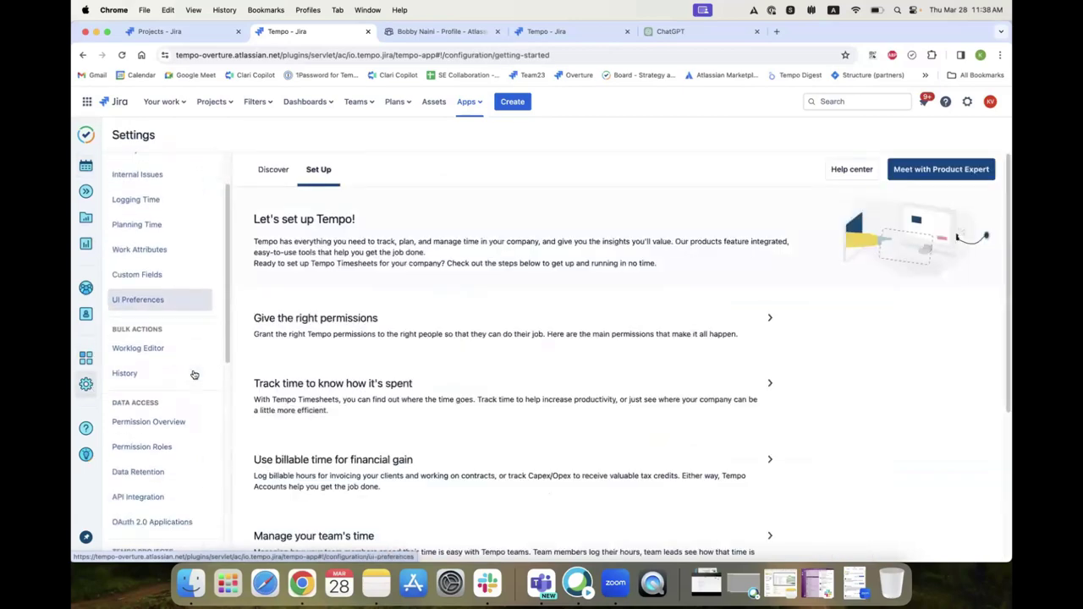
pyautogui.scroll(-2, 192, 374)
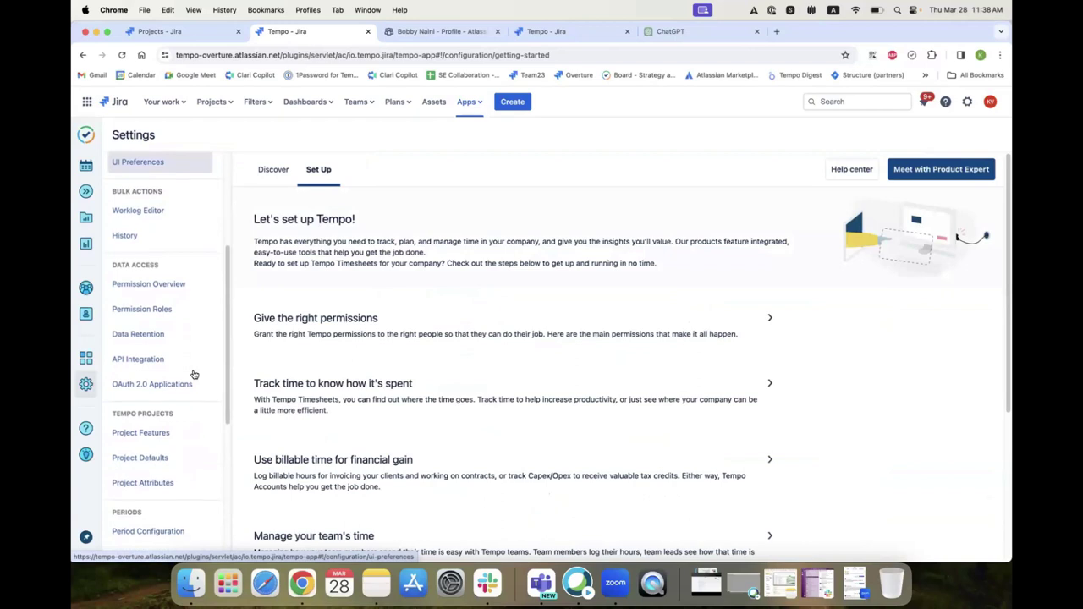
pyautogui.scroll(4, 194, 374)
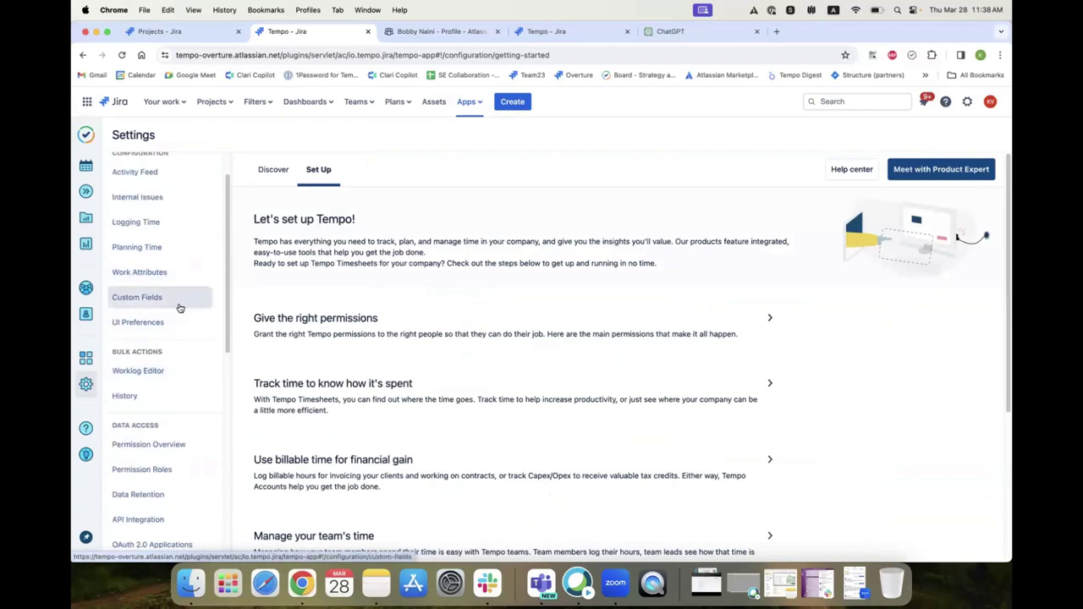
pyautogui.scroll(-7, 174, 351)
pyautogui.scroll(-4, 174, 350)
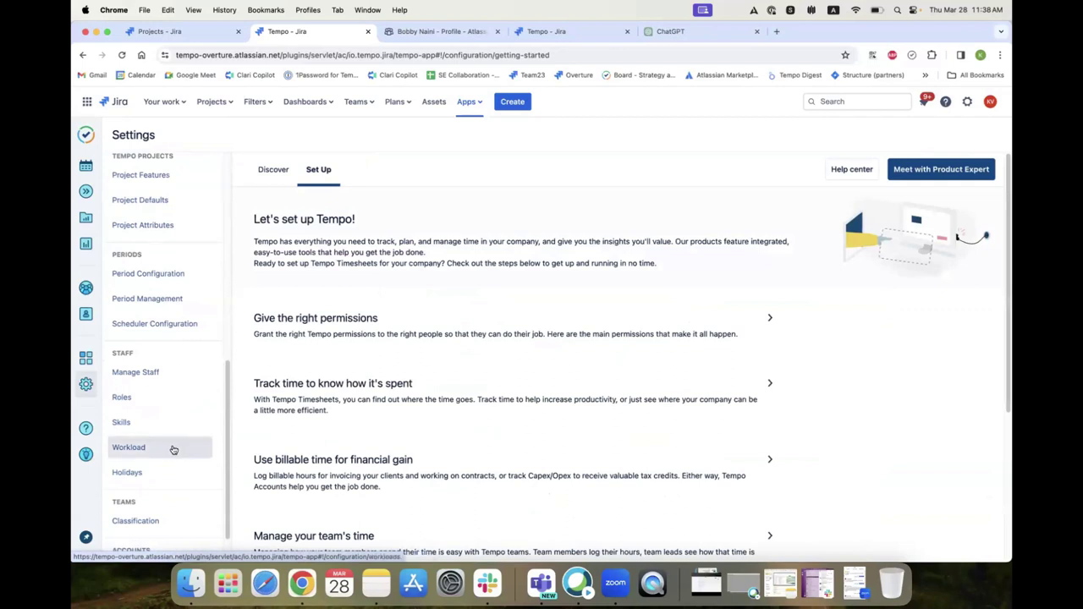
# Step: Review the Workload schemes, including Embedded Scrum Master at 4h weekdays, then open Holidays
pyautogui.click(175, 450)
pyautogui.scroll(-2, 167, 449)
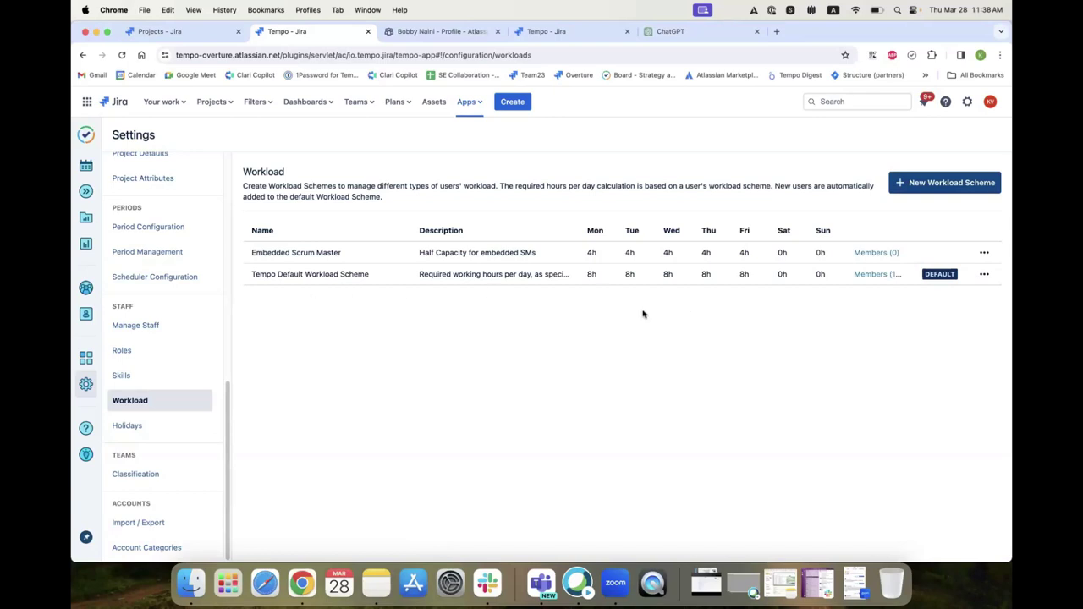
pyautogui.click(147, 431)
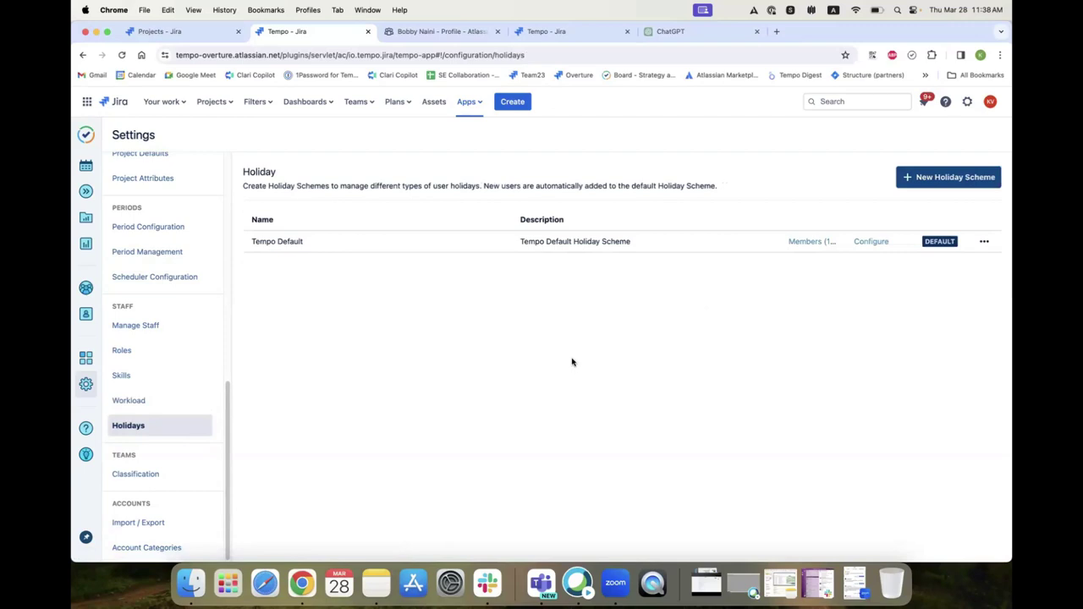
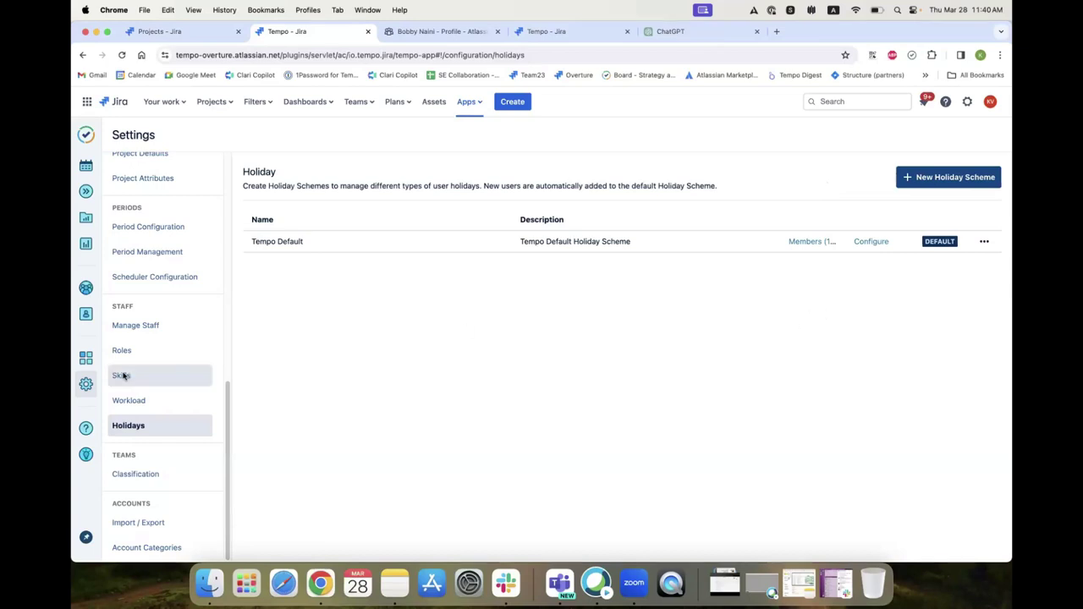
# Step: Show Tempo's Workload schemes: Embedded Scrum Master at 4h weekdays and the default scheme at 8h
pyautogui.click(152, 404)
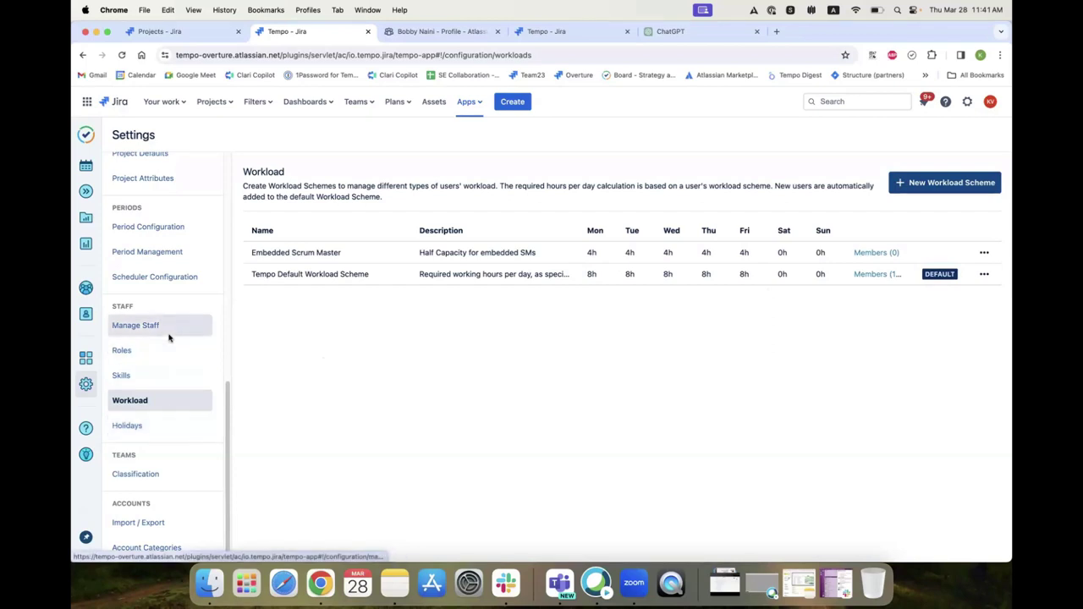
# Step: Open Tempo's Planning Time settings, with plan approval and start/end times enabled and plan deletion off
pyautogui.scroll(2, 169, 337)
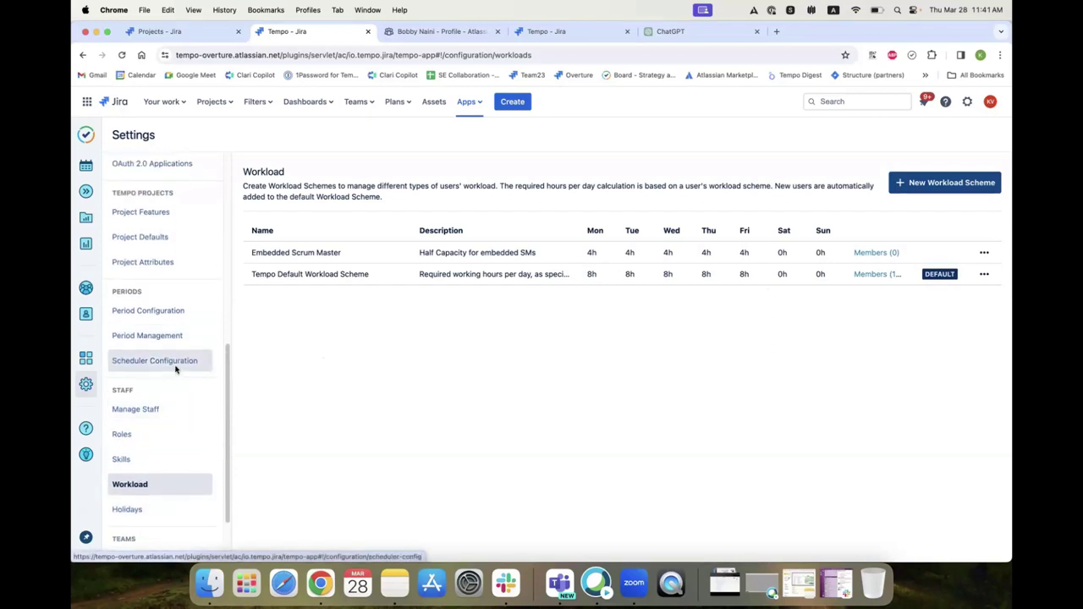
pyautogui.scroll(3, 176, 370)
pyautogui.scroll(4, 170, 385)
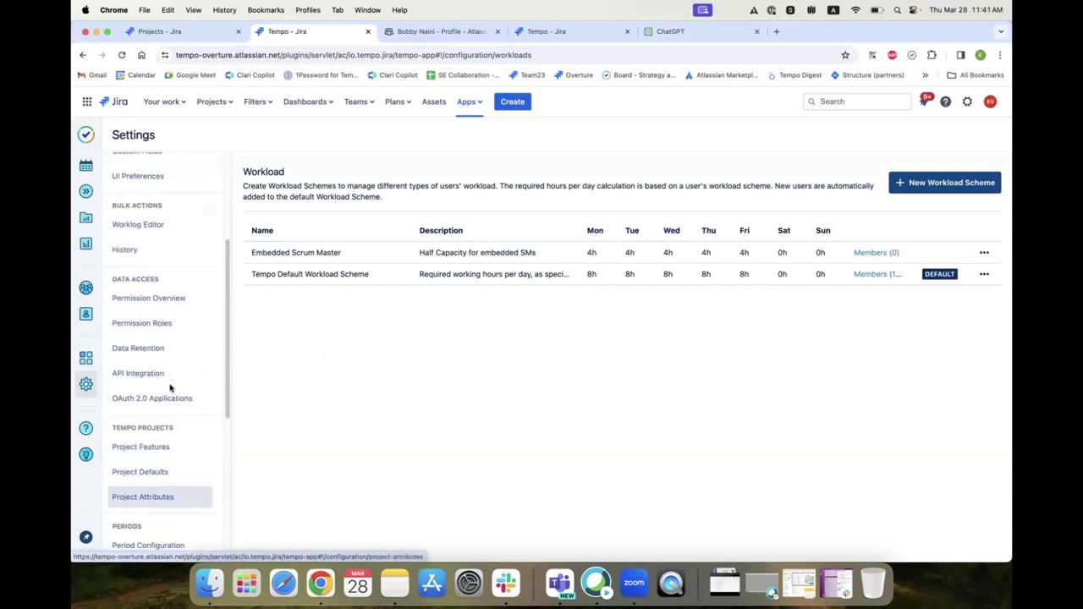
pyautogui.scroll(2, 169, 387)
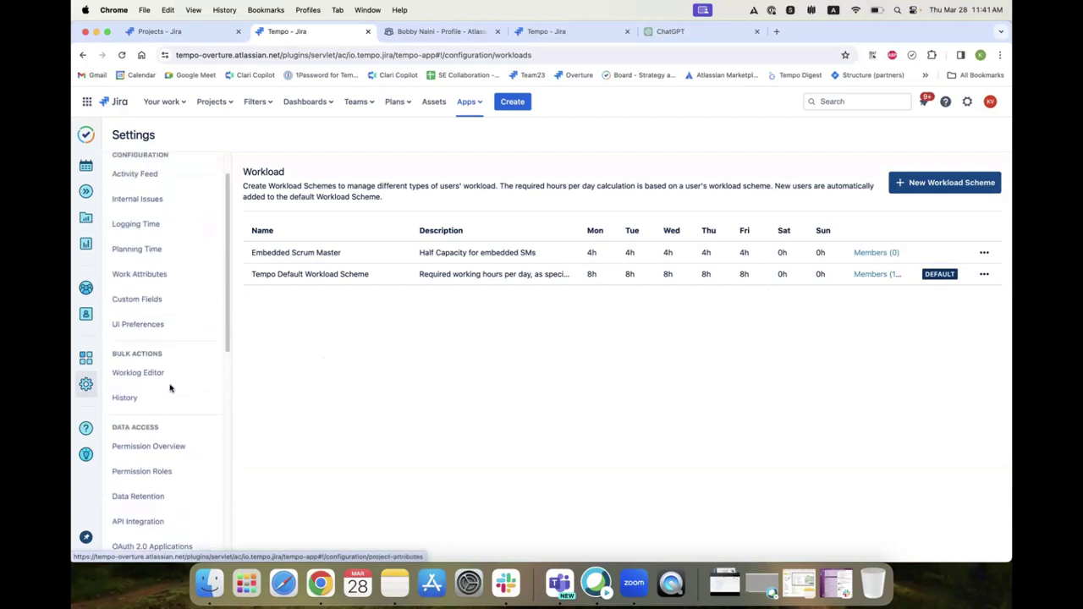
pyautogui.click(168, 250)
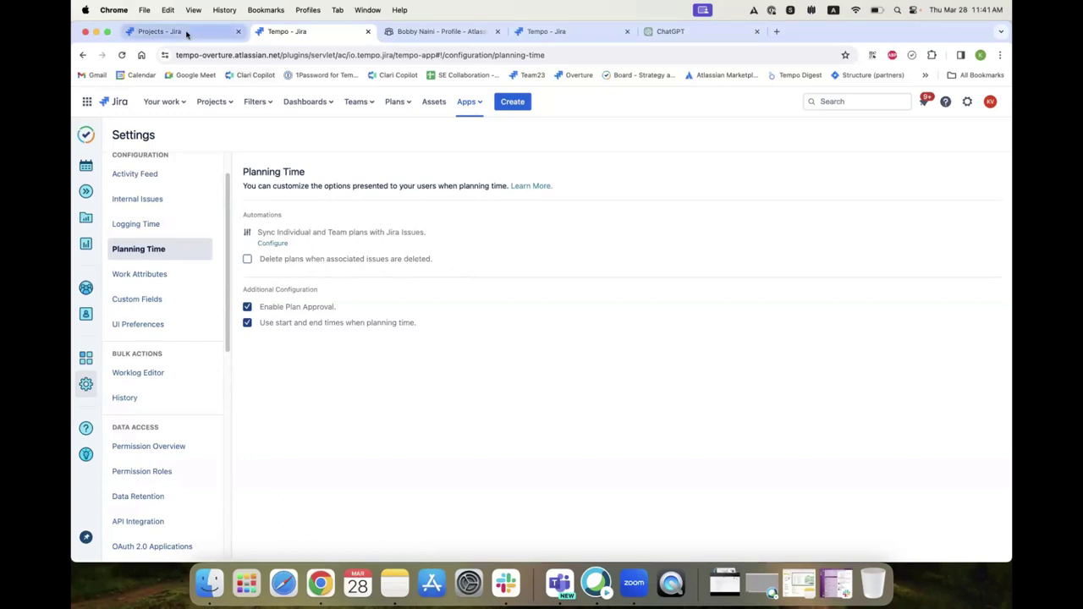
# Step: Load the Arranging with Kanban structure in the Structure app to show its Gantt timeline and resource usage
pyautogui.click(187, 33)
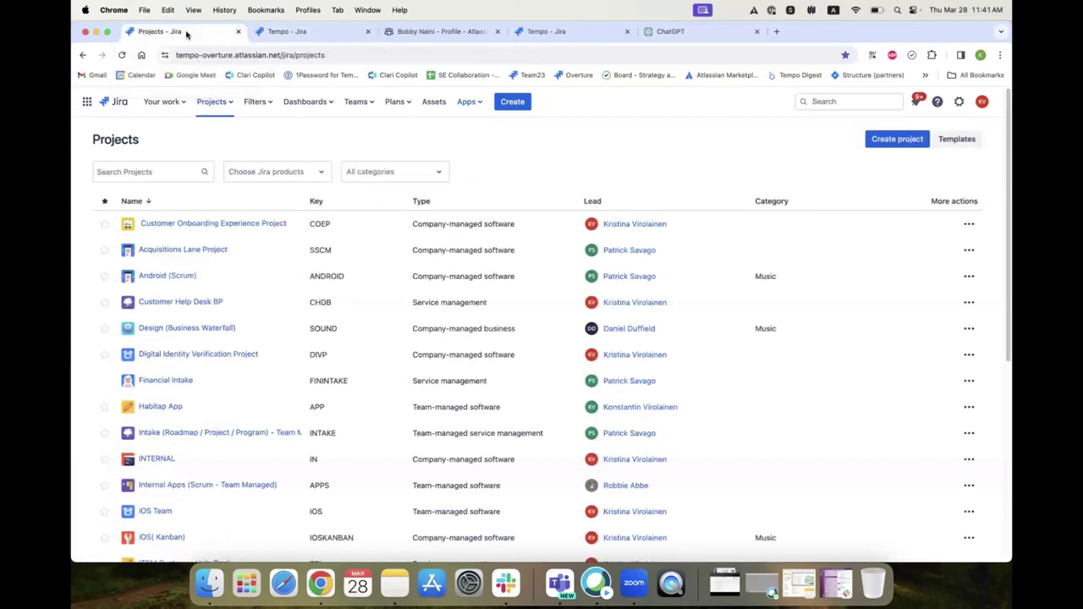
pyautogui.click(470, 102)
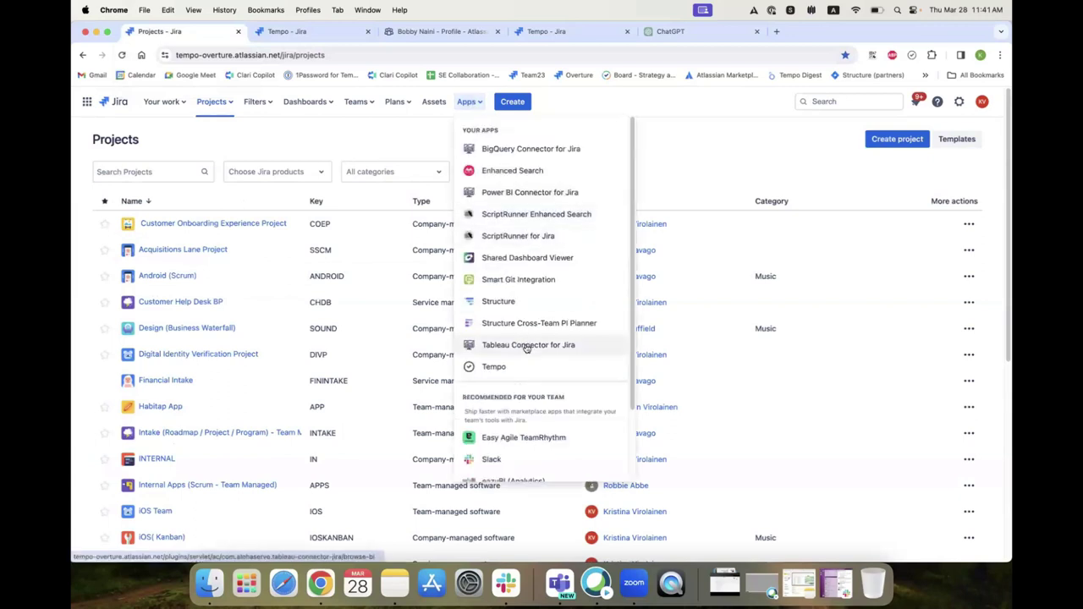
pyautogui.click(499, 302)
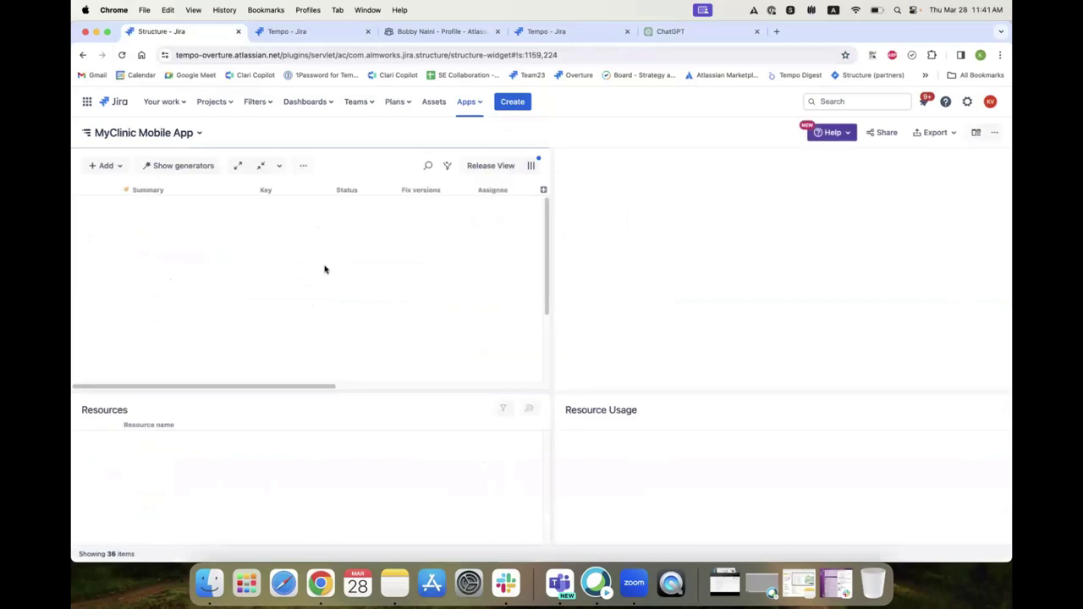
pyautogui.click(198, 133)
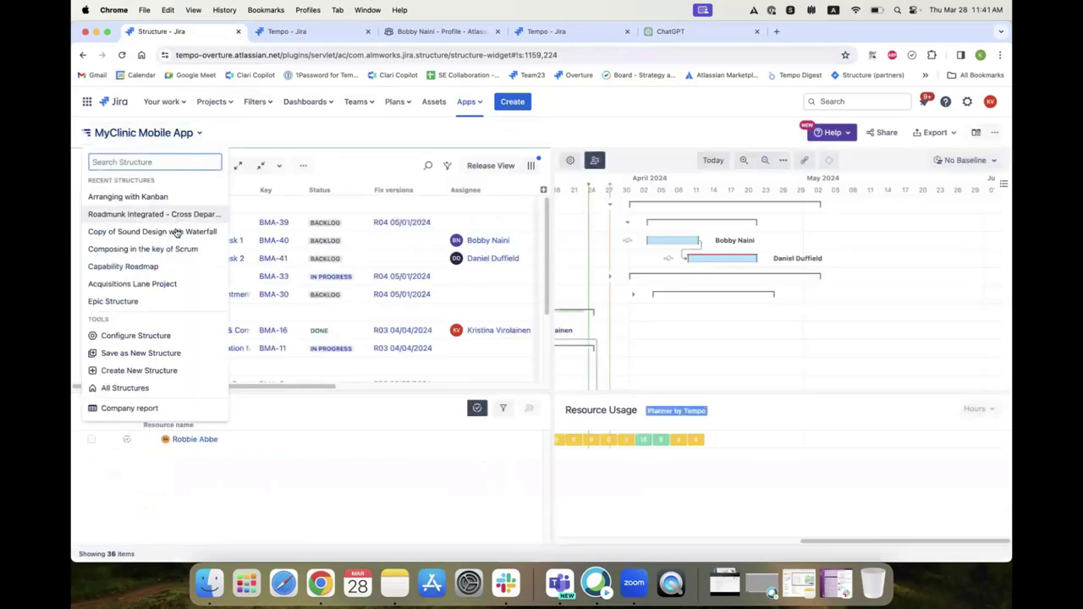
pyautogui.click(172, 198)
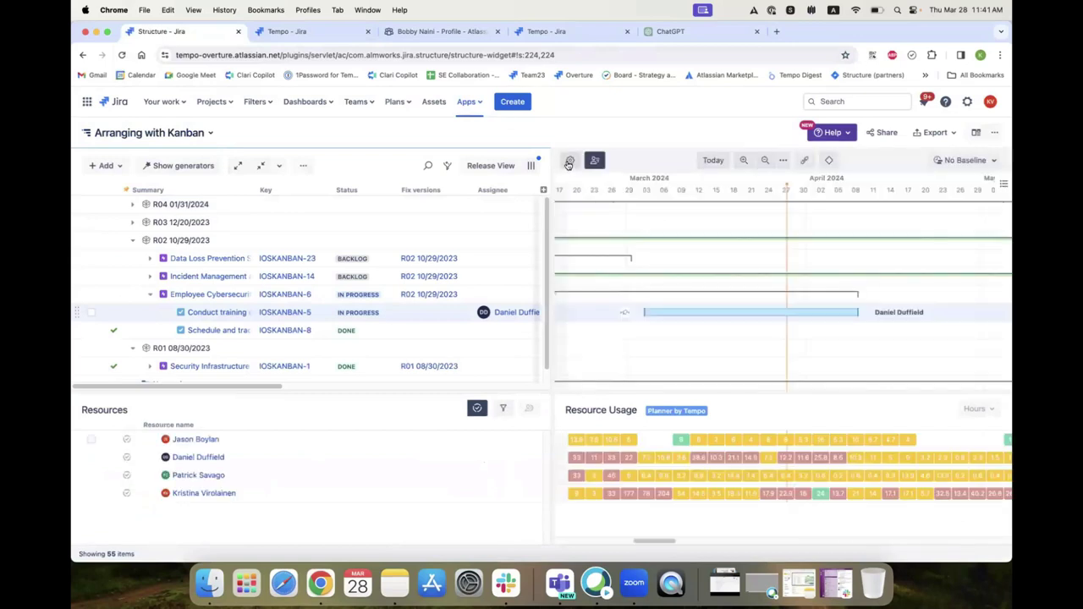
pyautogui.click(570, 161)
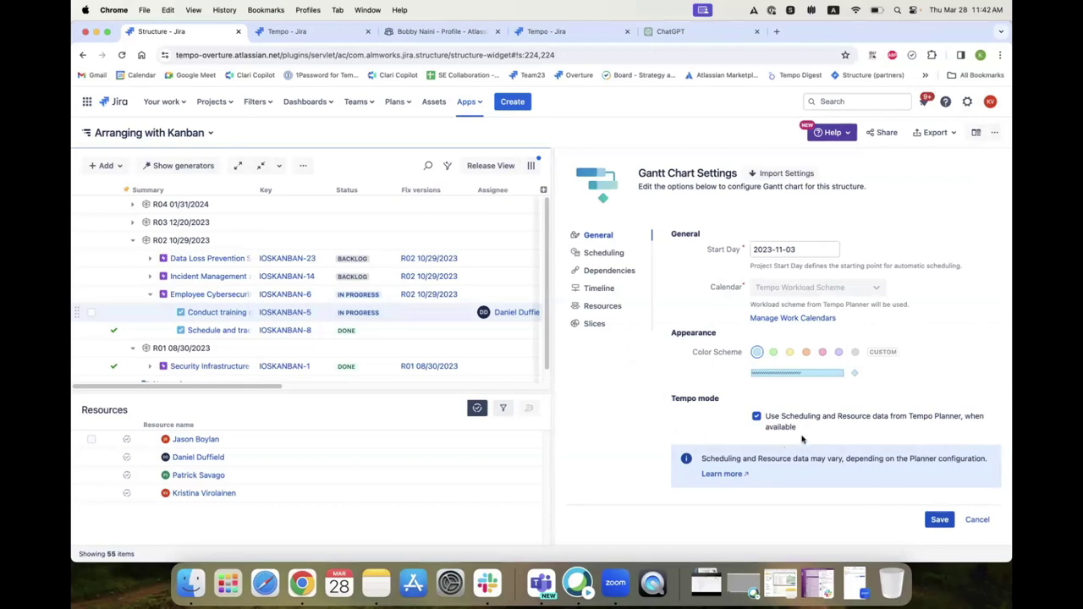
pyautogui.click(978, 519)
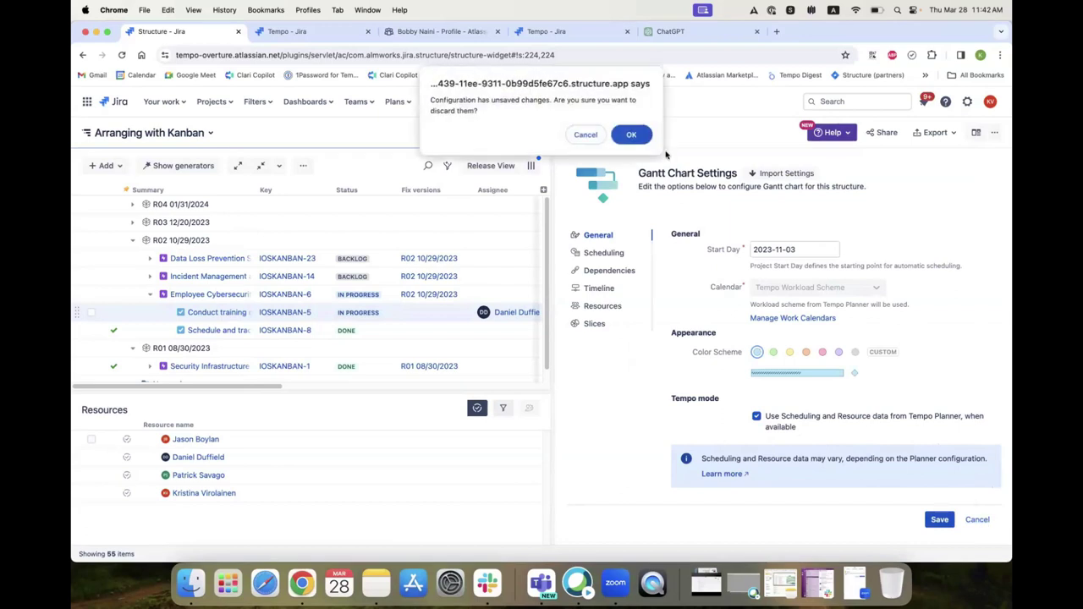
pyautogui.click(631, 135)
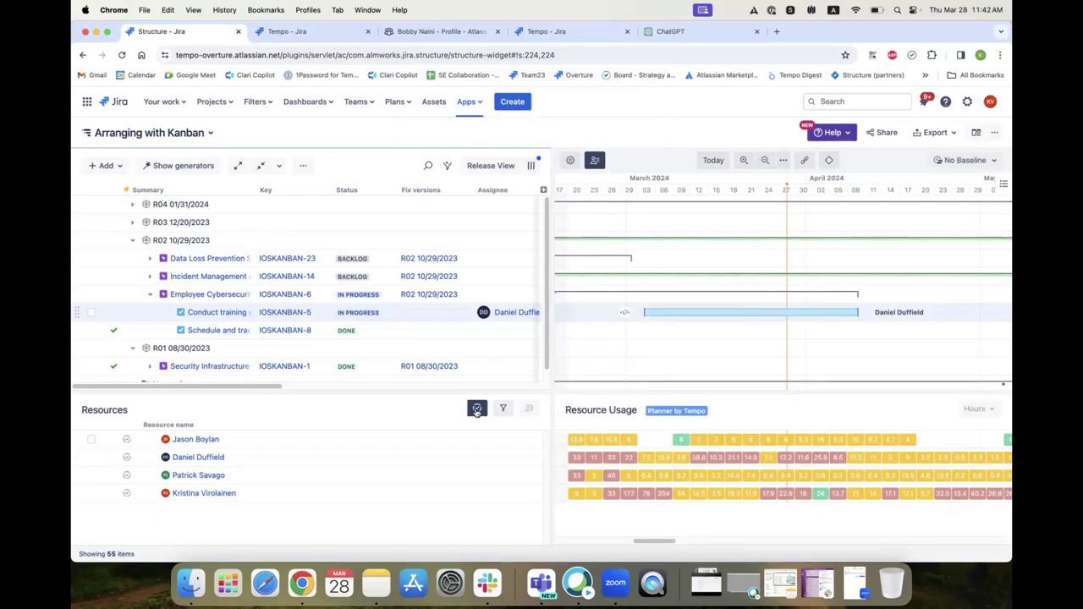
# Step: Enlarge the Resources panel in the Gantt chart, keeping resource usage sourced from Tempo Planner
pyautogui.click(477, 410)
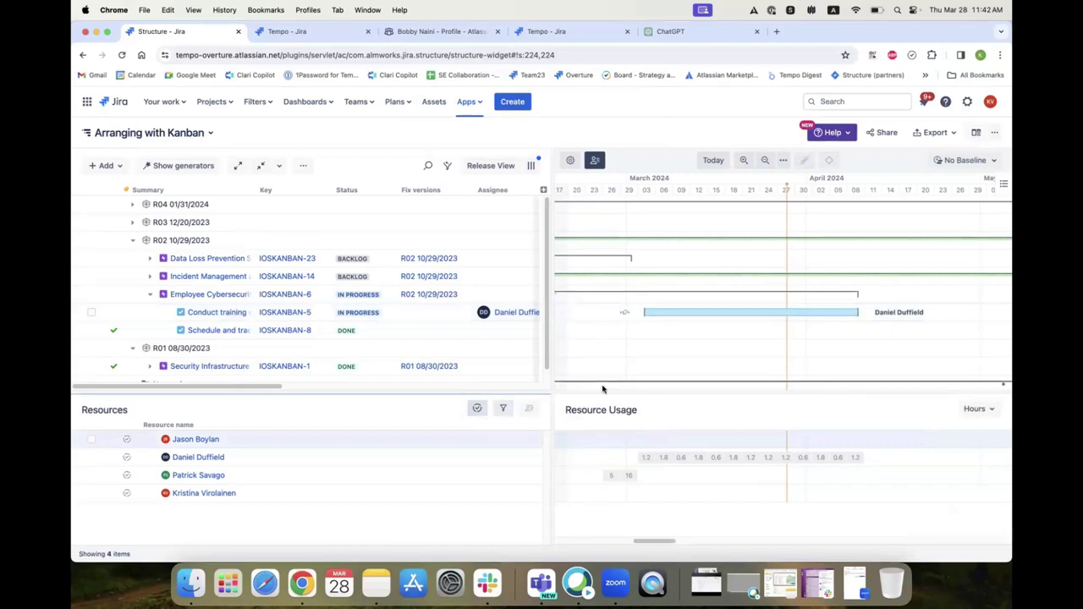
pyautogui.moveTo(587, 392); pyautogui.dragTo(588, 357)
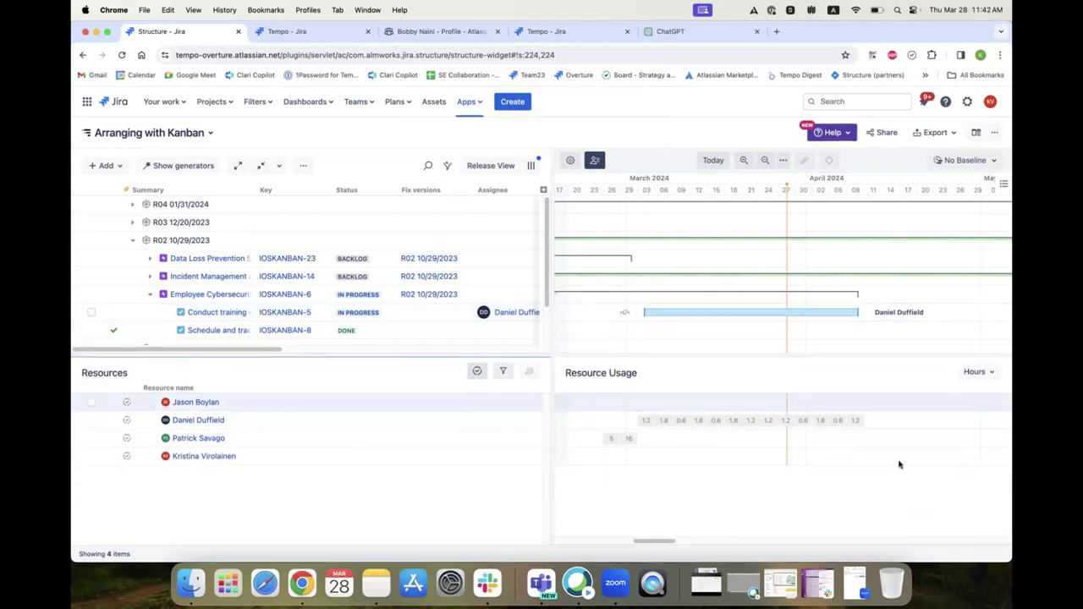
pyautogui.click(477, 372)
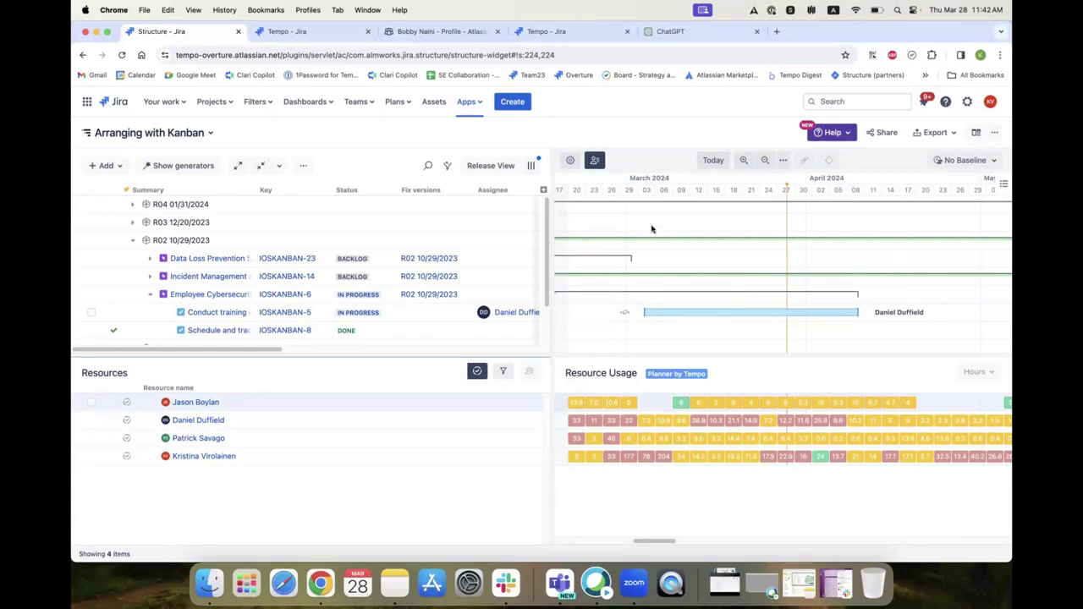
# Step: Revisit Tempo and the Structure Gantt settings, then advance the slides to 'What's next?'
pyautogui.click(294, 31)
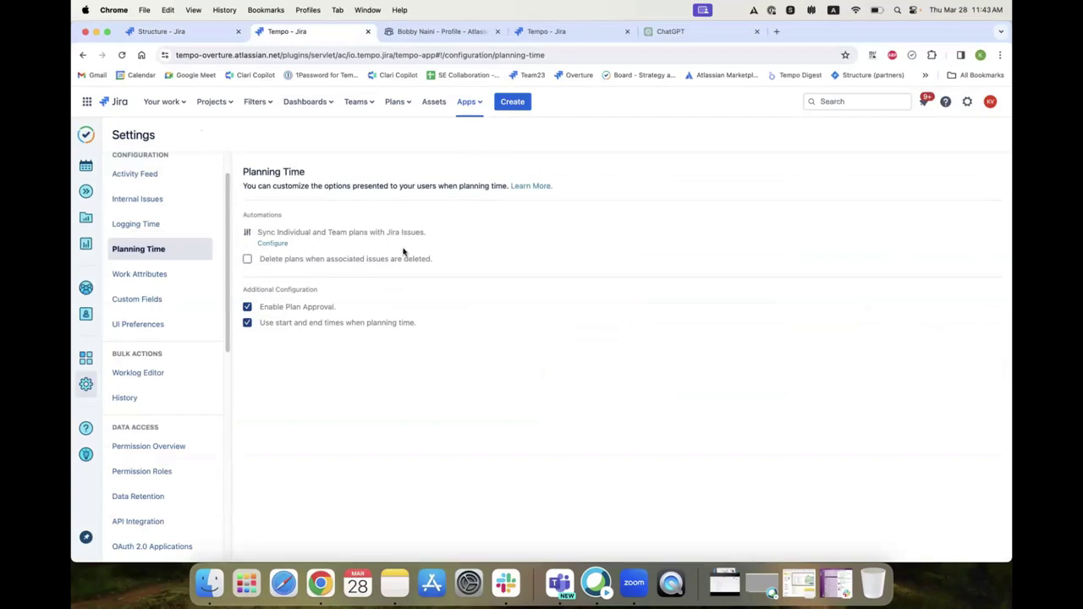
pyautogui.click(184, 31)
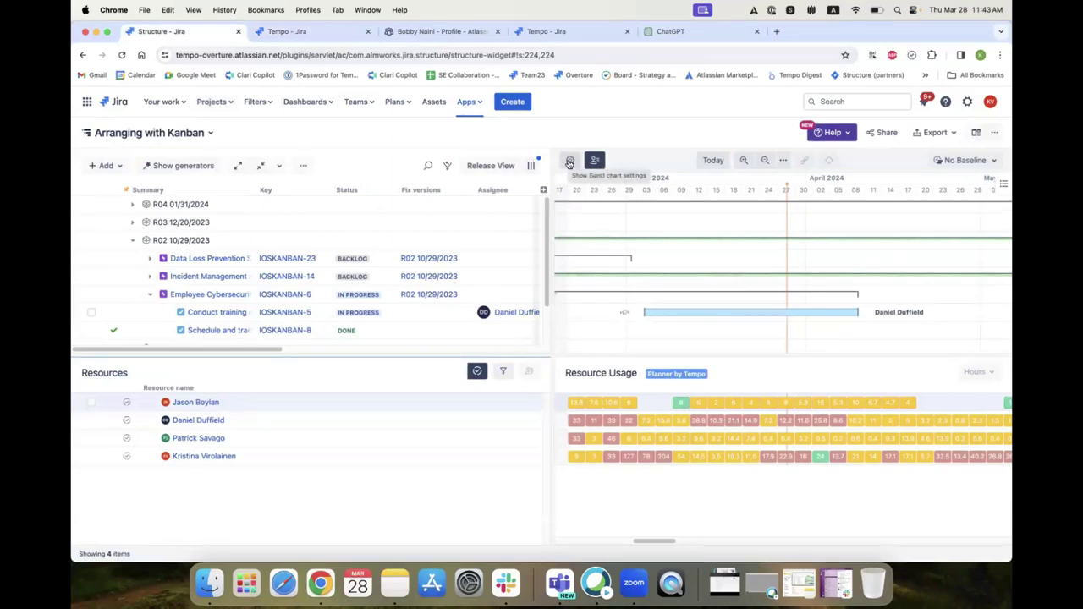
pyautogui.click(570, 160)
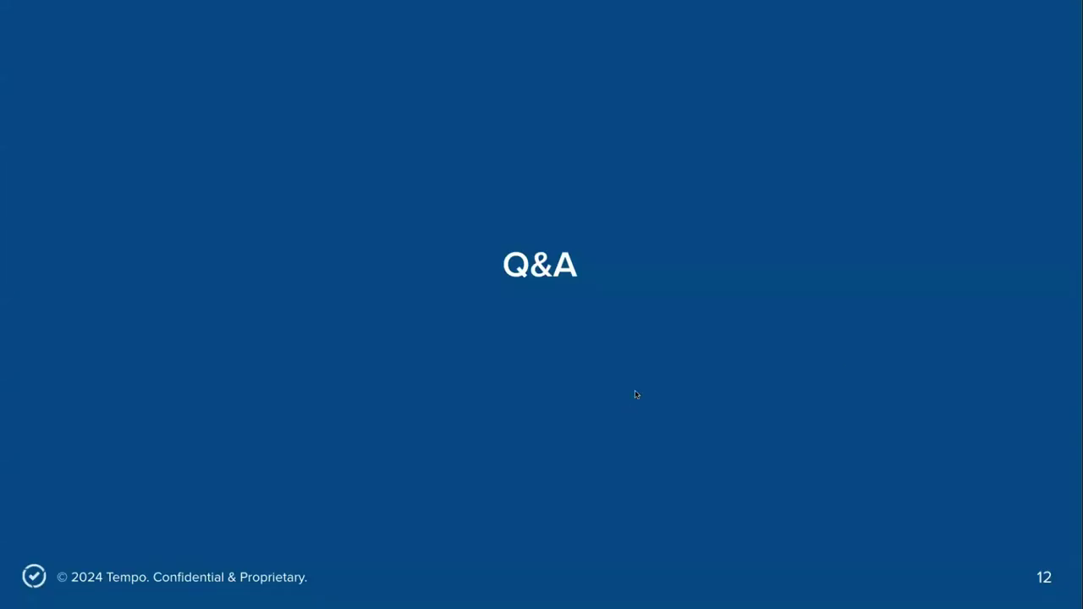
pyautogui.click(924, 349)
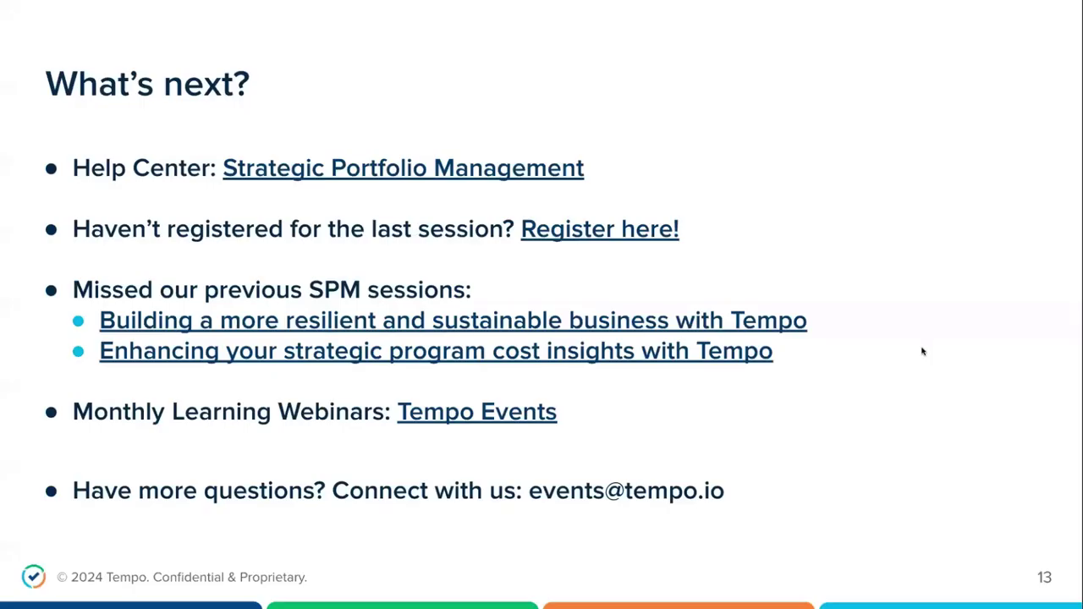